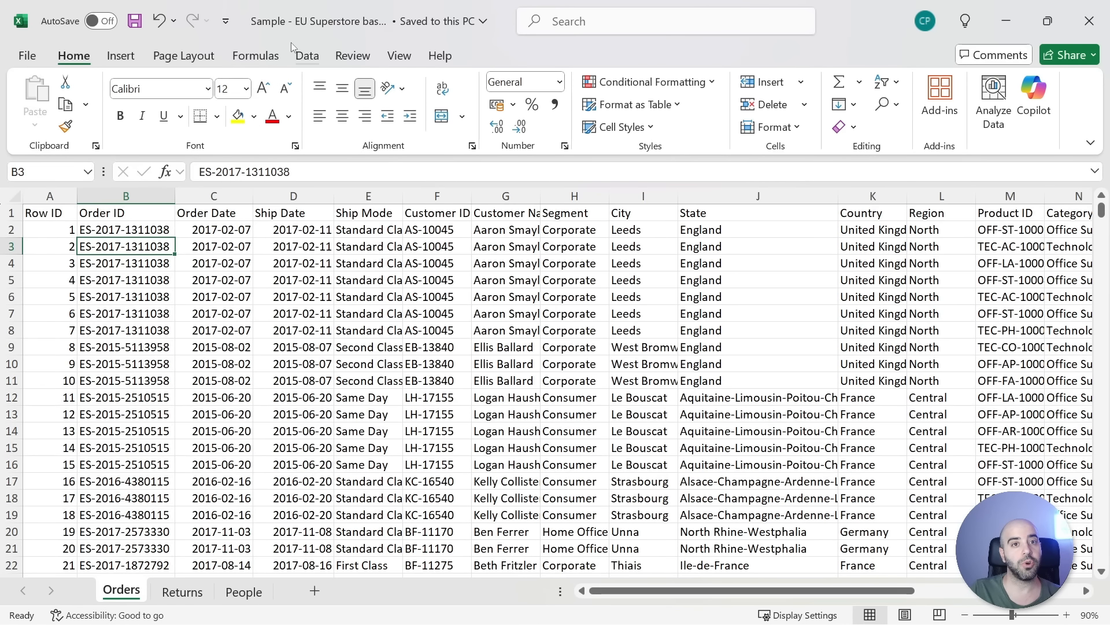
# Walk across row 5 of the Orders sheet from Order ID to Sub-Category to examine the order, customer, location and product fields
pyautogui.click(135, 275)
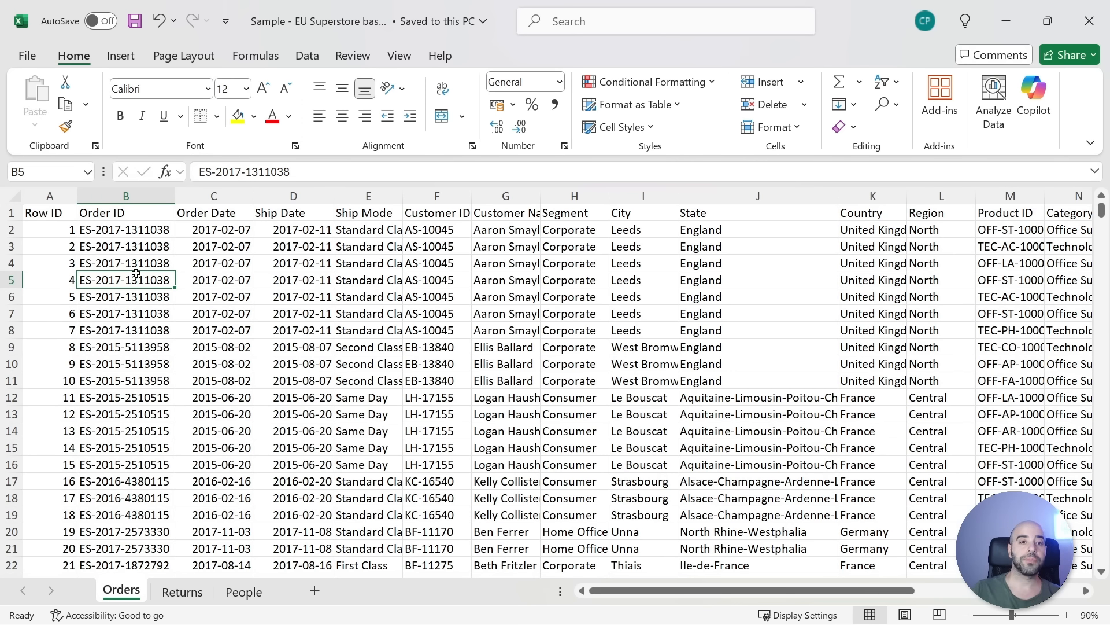
pyautogui.press('Right')
pyautogui.press('Right')
pyautogui.press('Right')
pyautogui.press('Right')
pyautogui.press('Right')
pyautogui.press('Right')
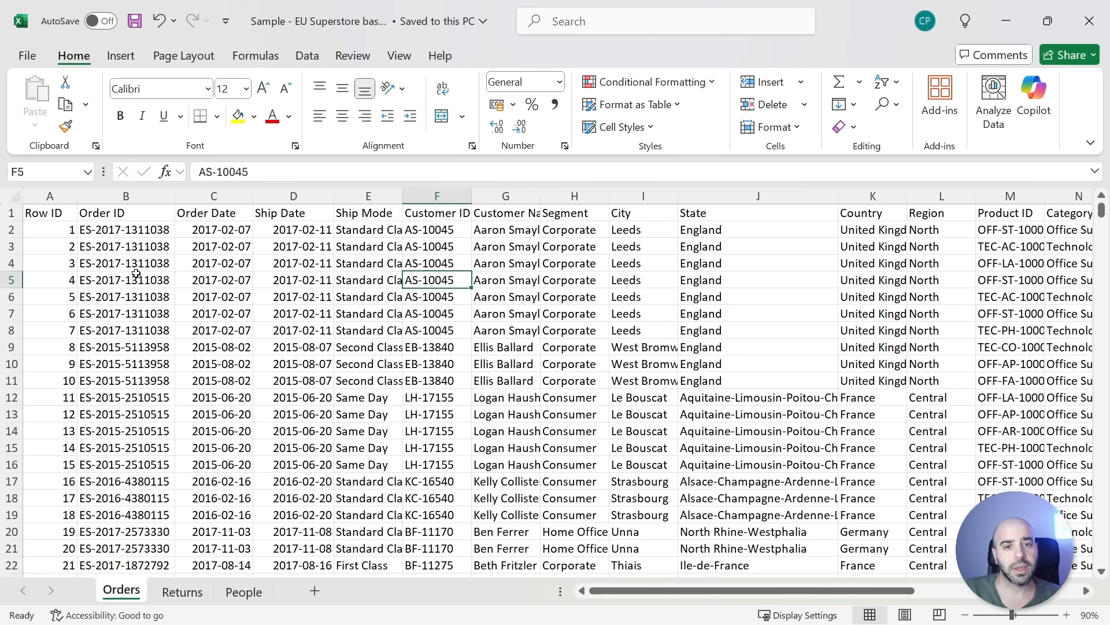
pyautogui.press('Right')
pyautogui.press('Right')
pyautogui.press('Right')
pyautogui.press('Right')
pyautogui.press('Right')
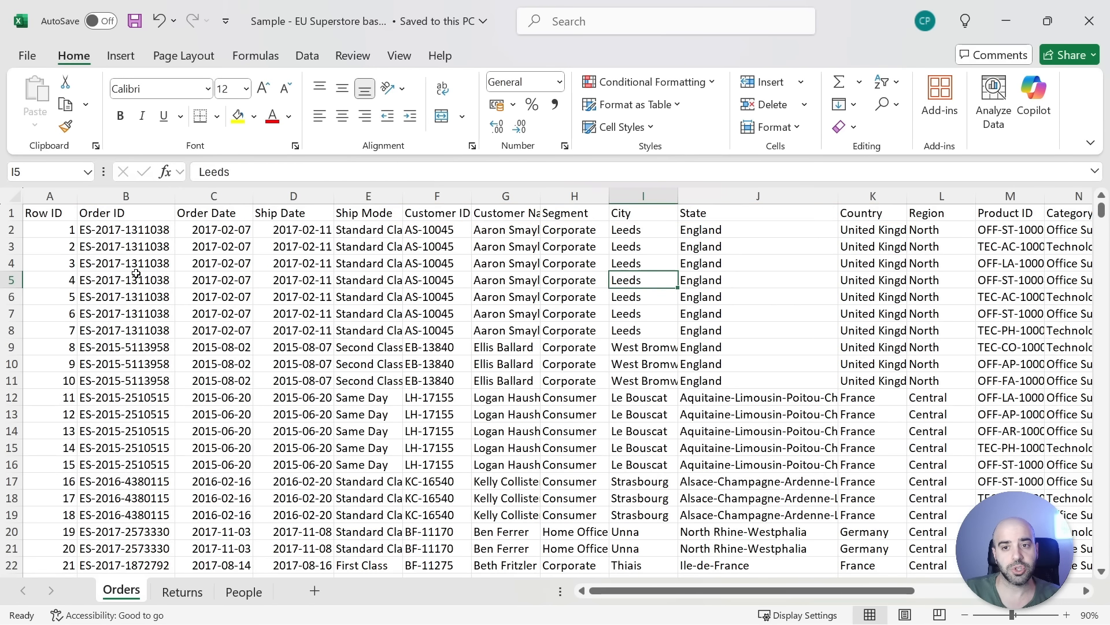
pyautogui.press('Right')
pyautogui.press('Right')
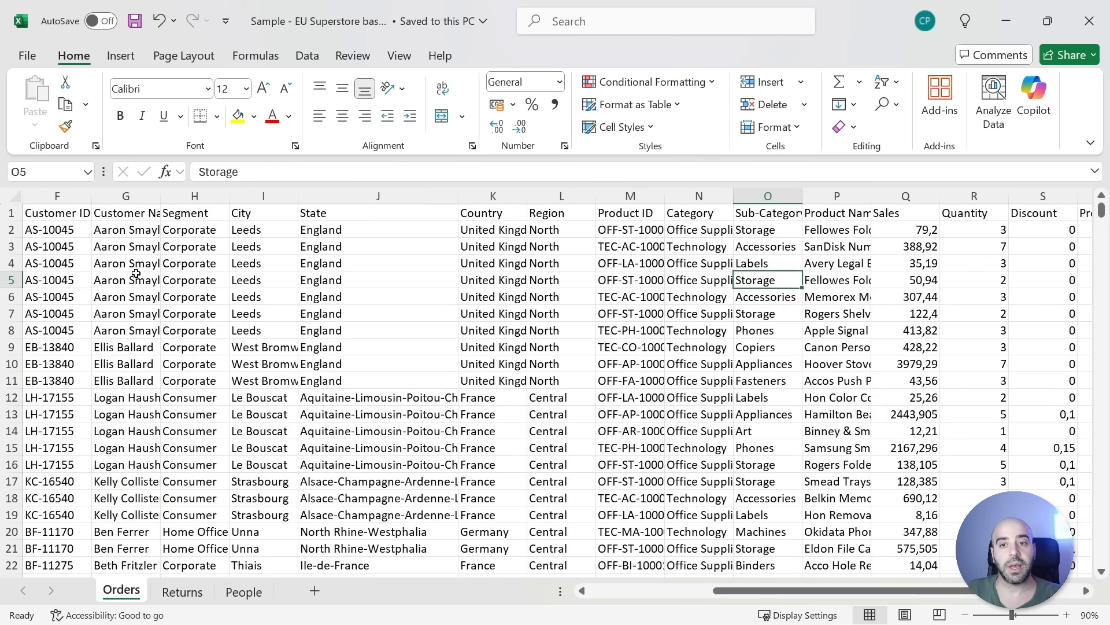
# Examine the Sales, Quantity, Discount and Profit fields in row 5 of the Orders sheet
pyautogui.press('Right')
pyautogui.press('Right')
pyautogui.press('Right')
pyautogui.press('Right')
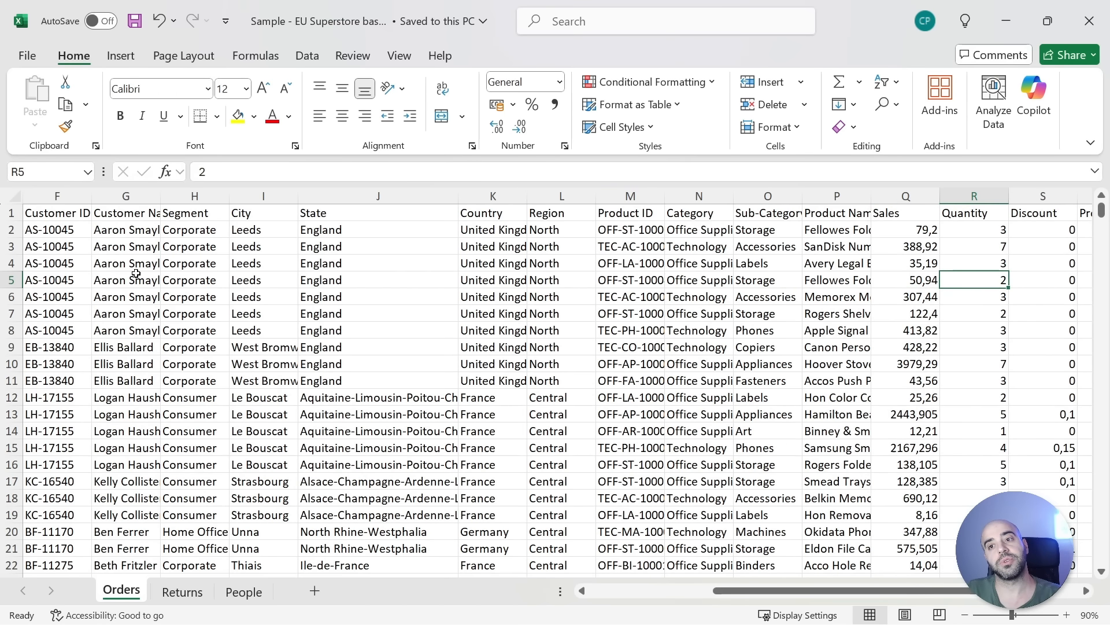
pyautogui.press('Left')
pyautogui.press('Left')
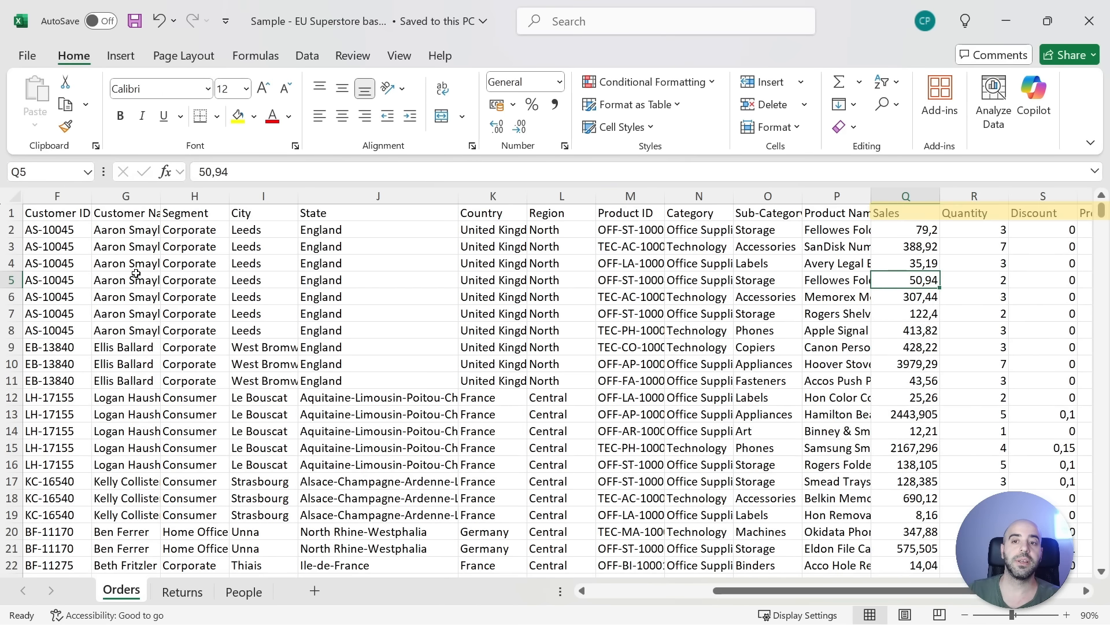
pyautogui.press('Right')
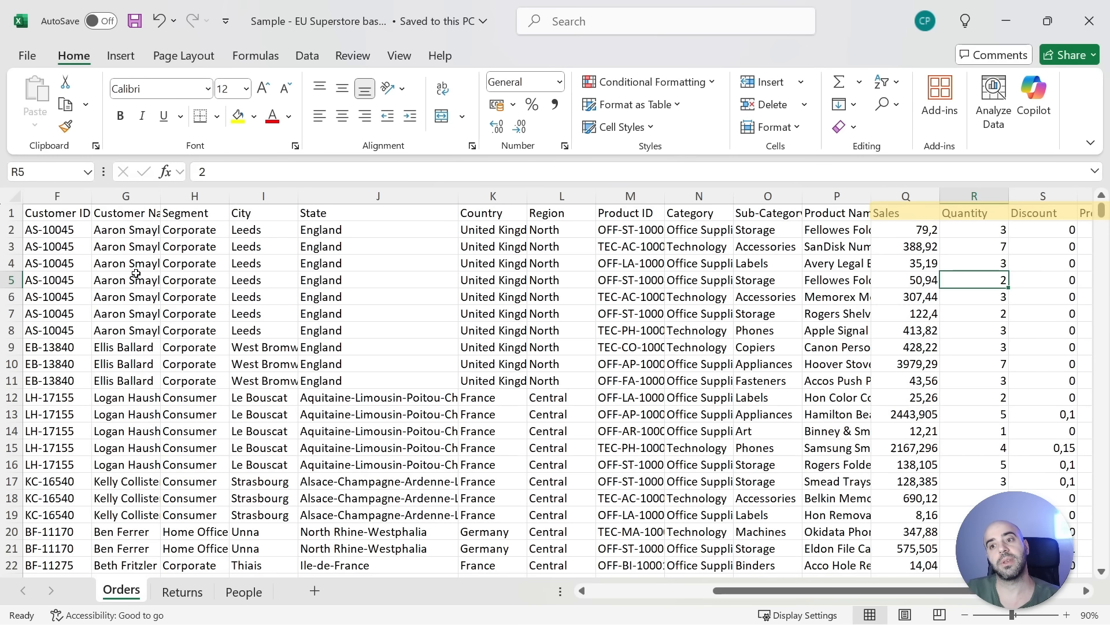
pyautogui.press('Right')
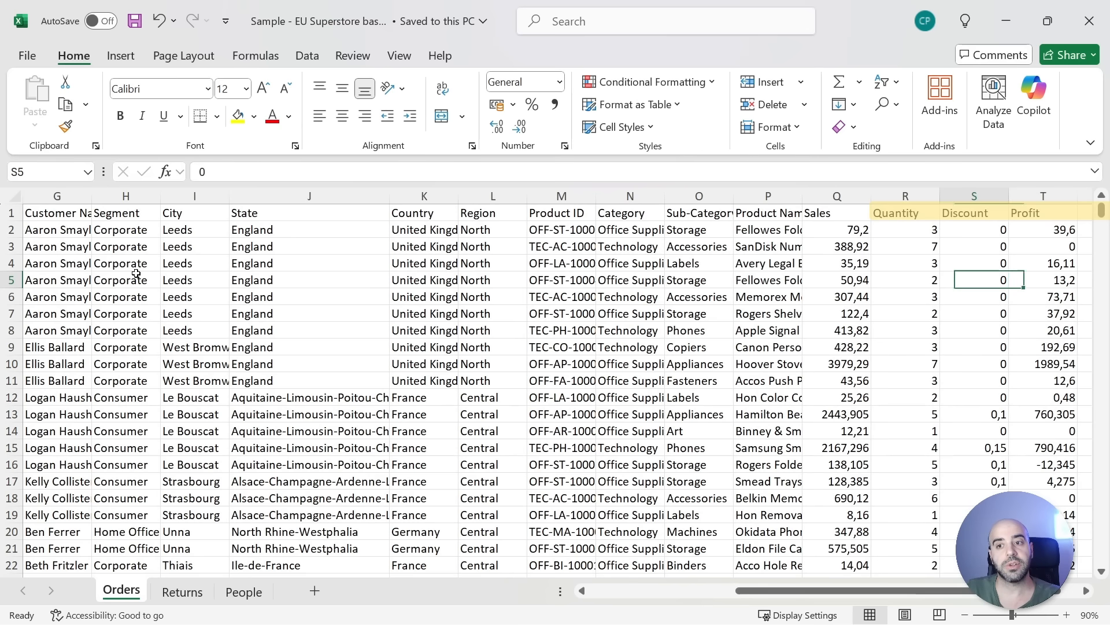
pyautogui.press('Right')
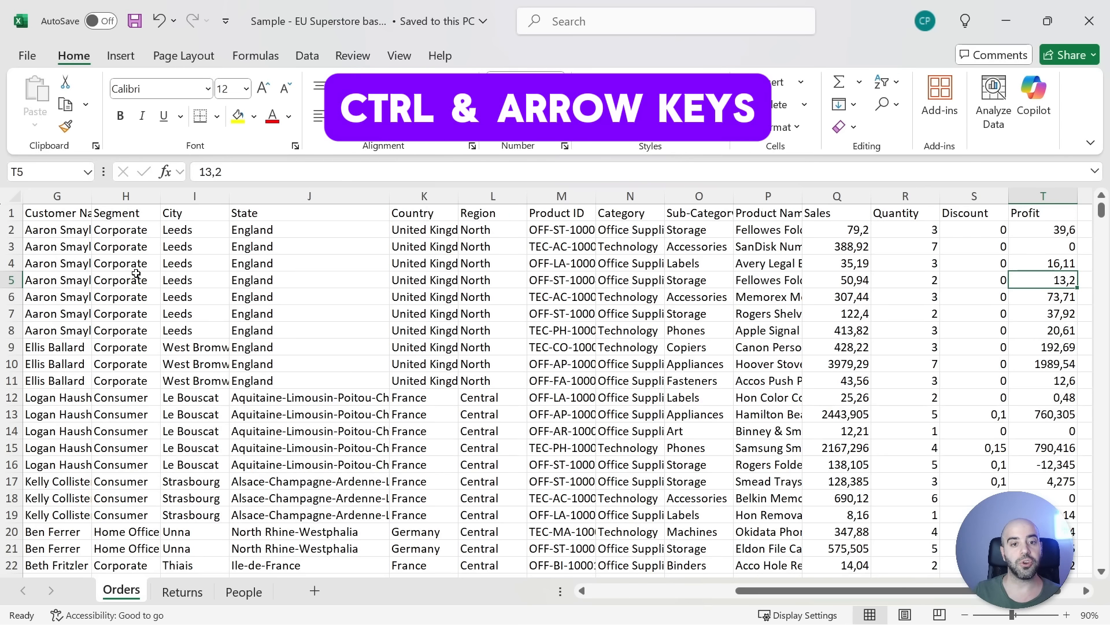
# Jump around the edges of the Orders data through its last row and the Profit column, ending at cell A1
pyautogui.press('Up')
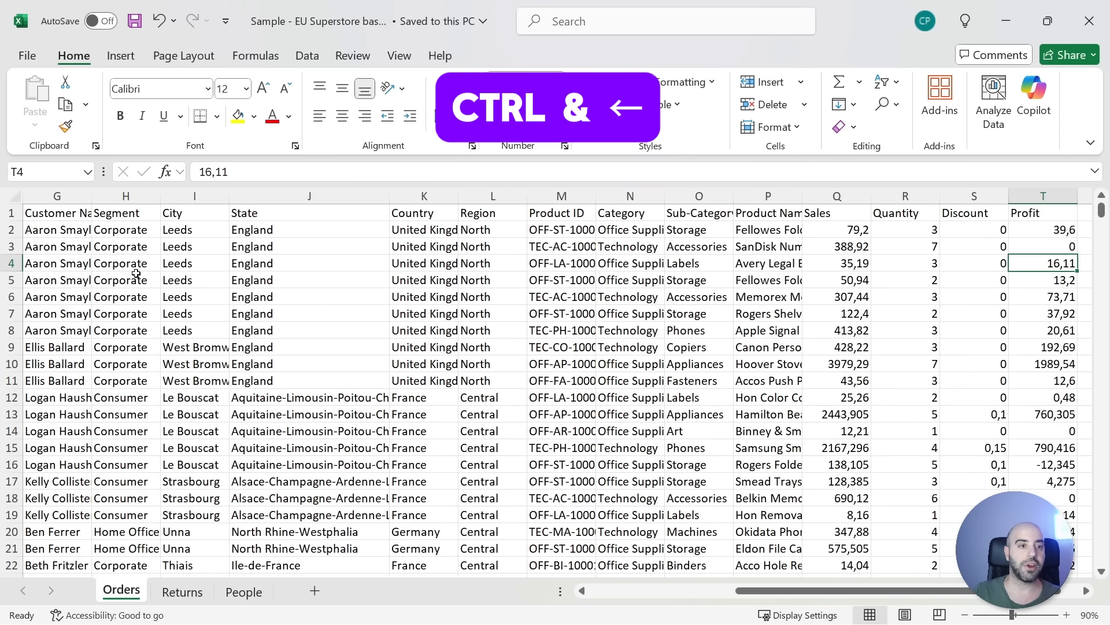
pyautogui.hotkey('ctrl', 'Left')
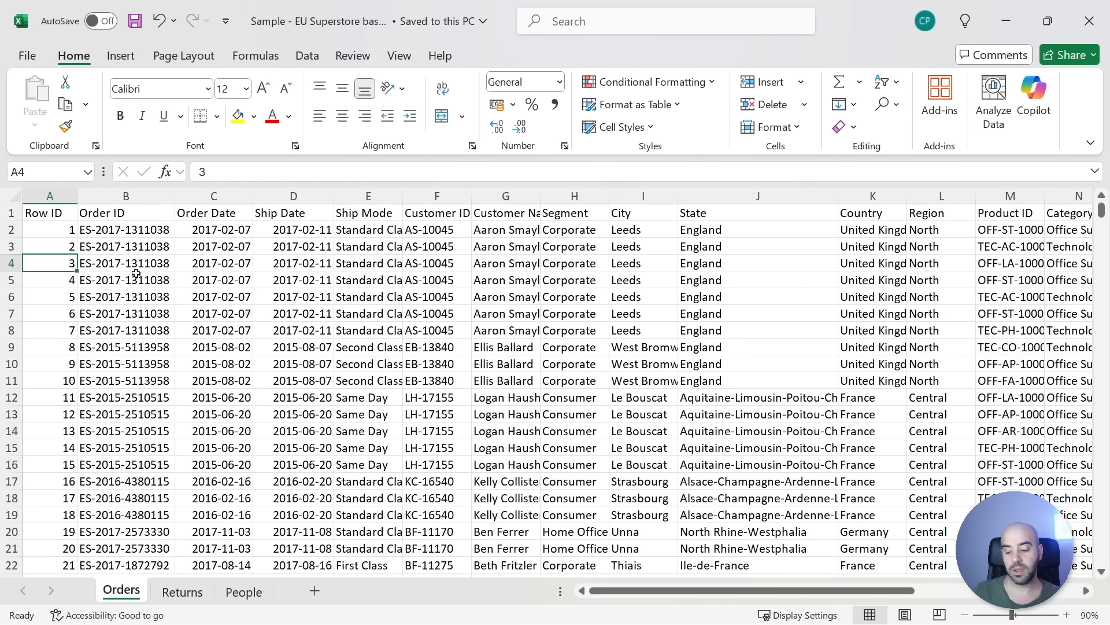
pyautogui.hotkey('ctrl', 'Down')
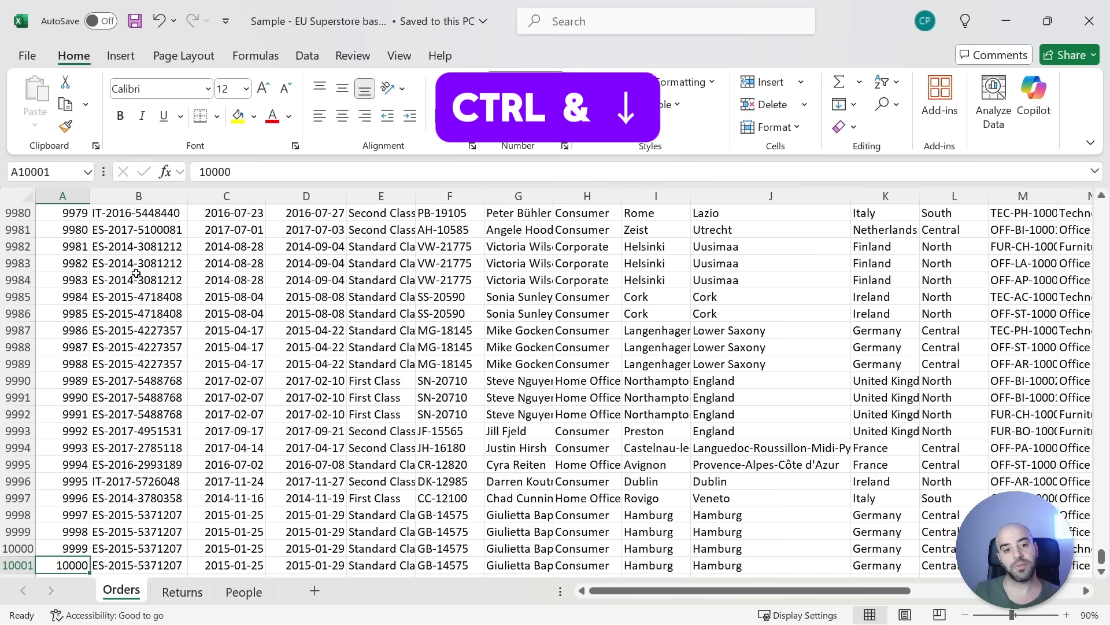
pyautogui.hotkey('ctrl', 'Right')
pyautogui.hotkey('ctrl', 'Up')
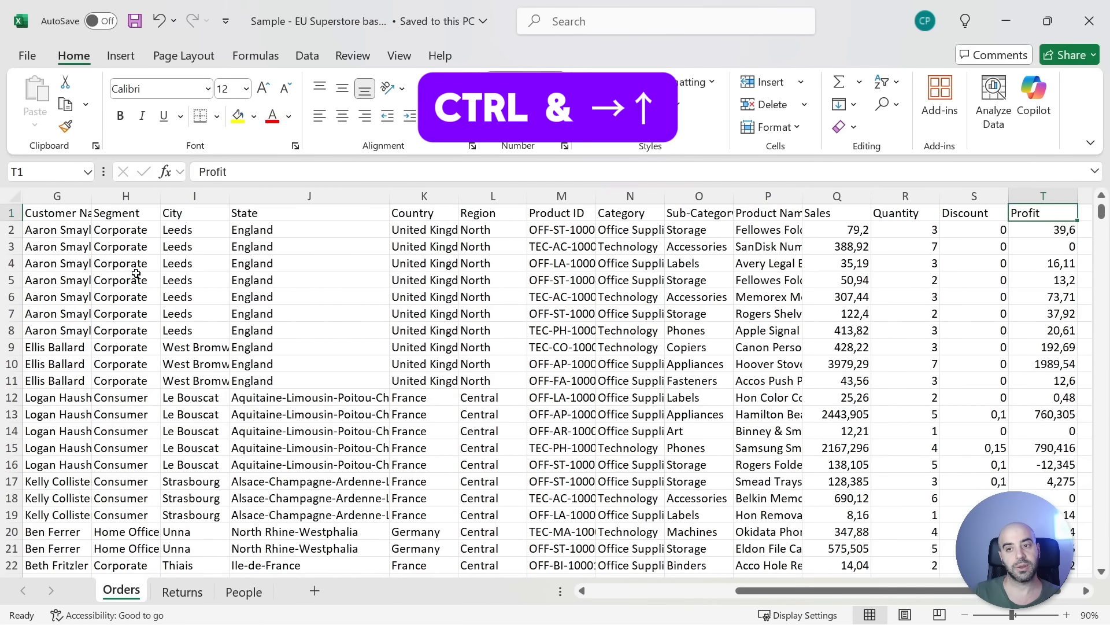
pyautogui.hotkey('ctrl', 'Left')
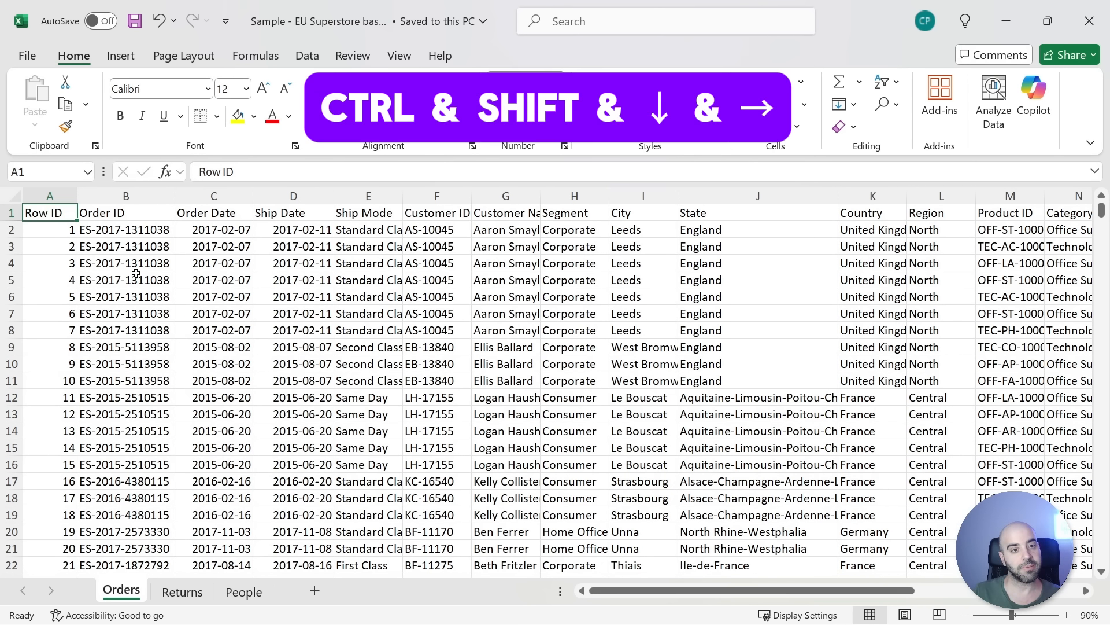
# Select the whole Orders dataset from the Row ID header to the last Profit value, and return to cell A1
pyautogui.hotkey('ctrl', 'shift', 'Down')
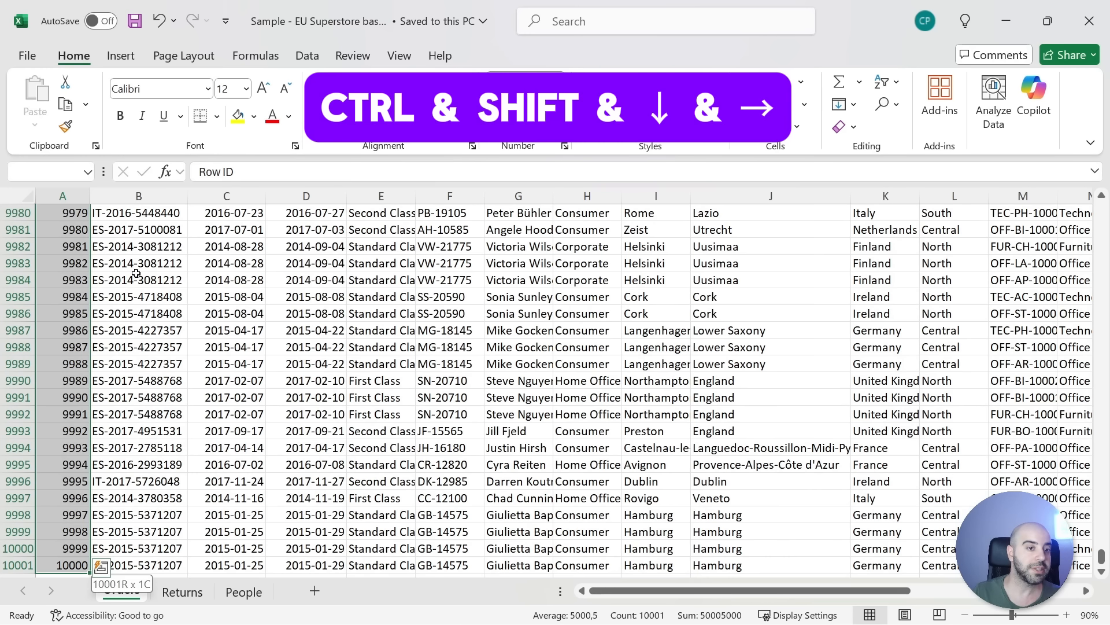
pyautogui.hotkey('ctrl', 'shift', 'Right')
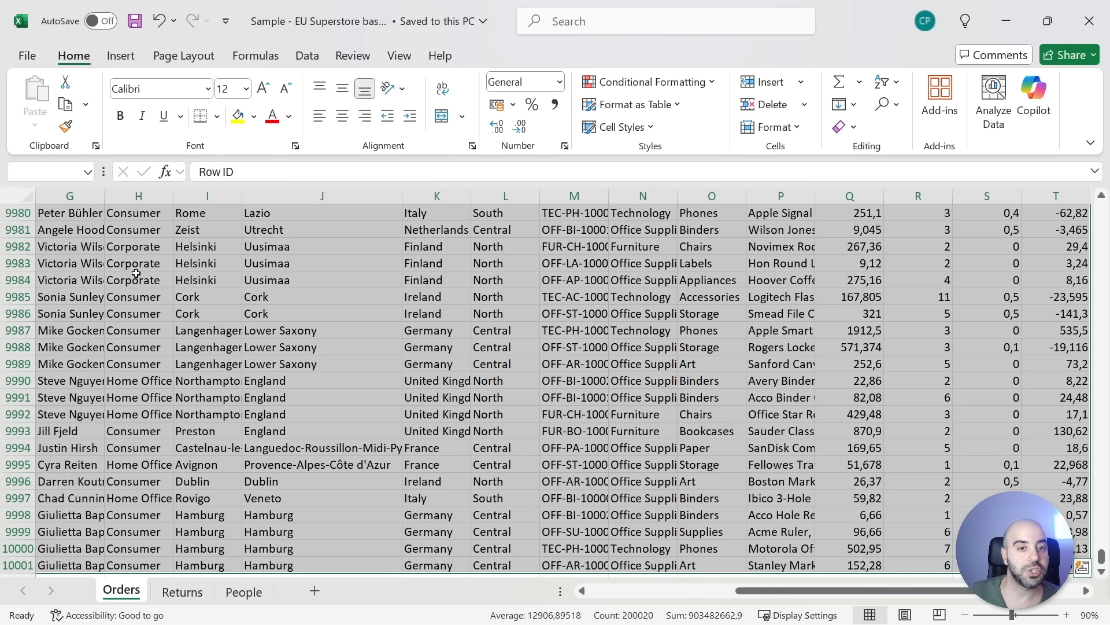
pyautogui.hotkey('ctrl', 'Home')
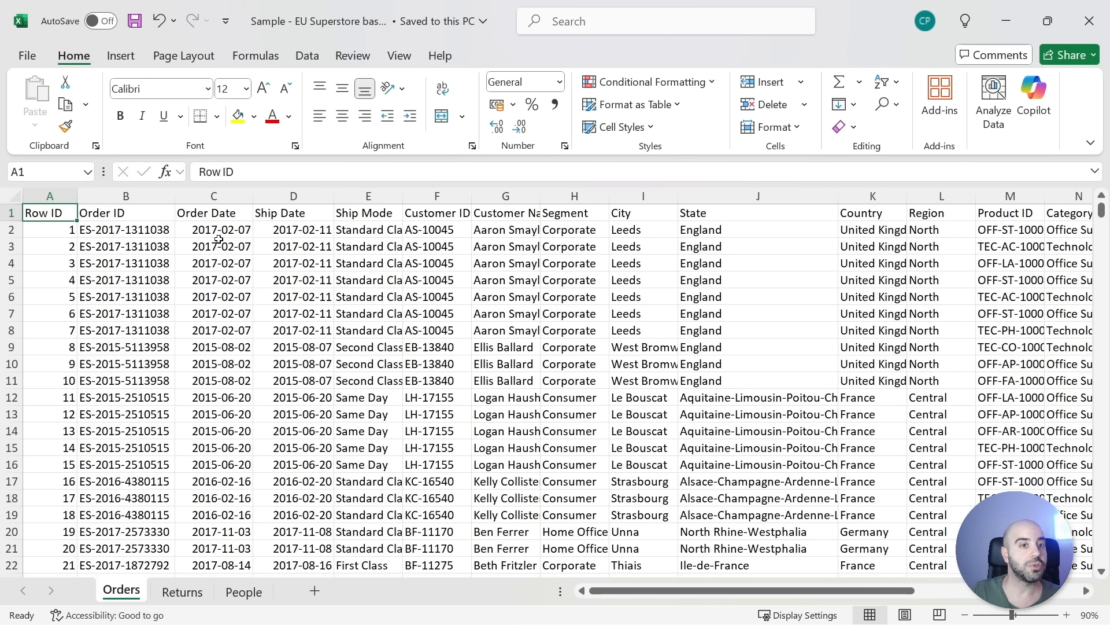
# View the Format Cells options for the order dates in C2:C9 and close them without changing anything
pyautogui.moveTo(219, 232); pyautogui.dragTo(225, 338)
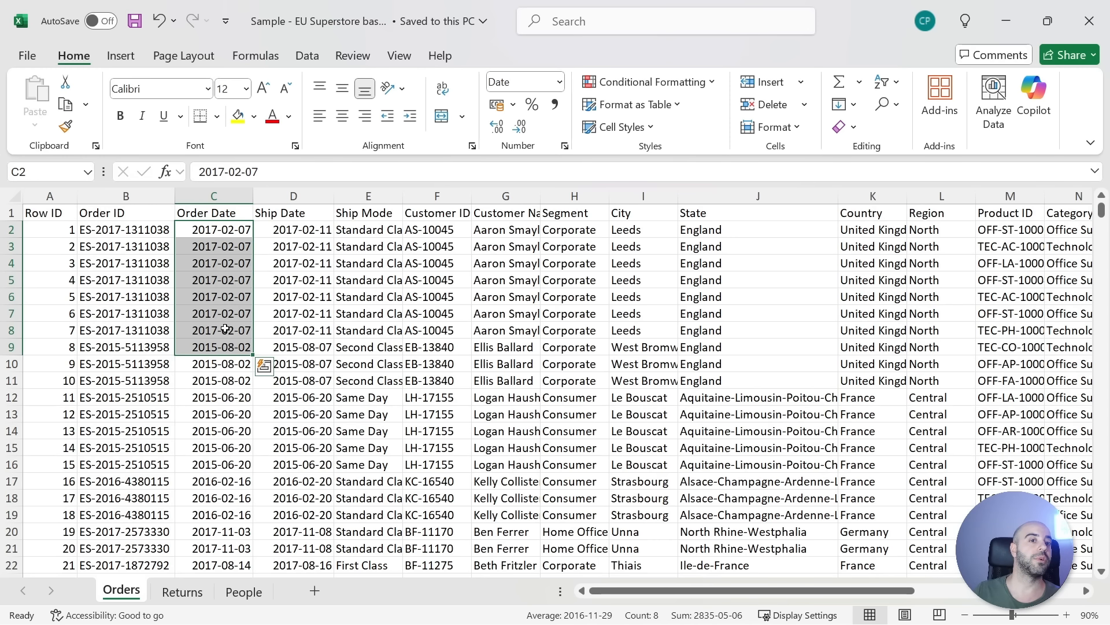
pyautogui.rightClick(224, 288)
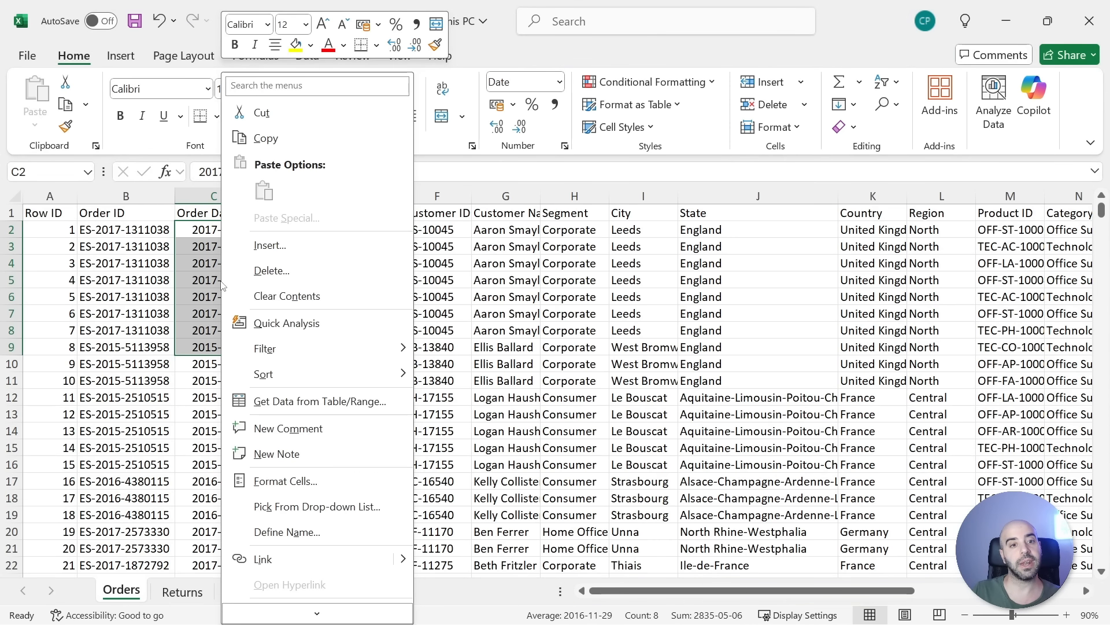
pyautogui.click(281, 480)
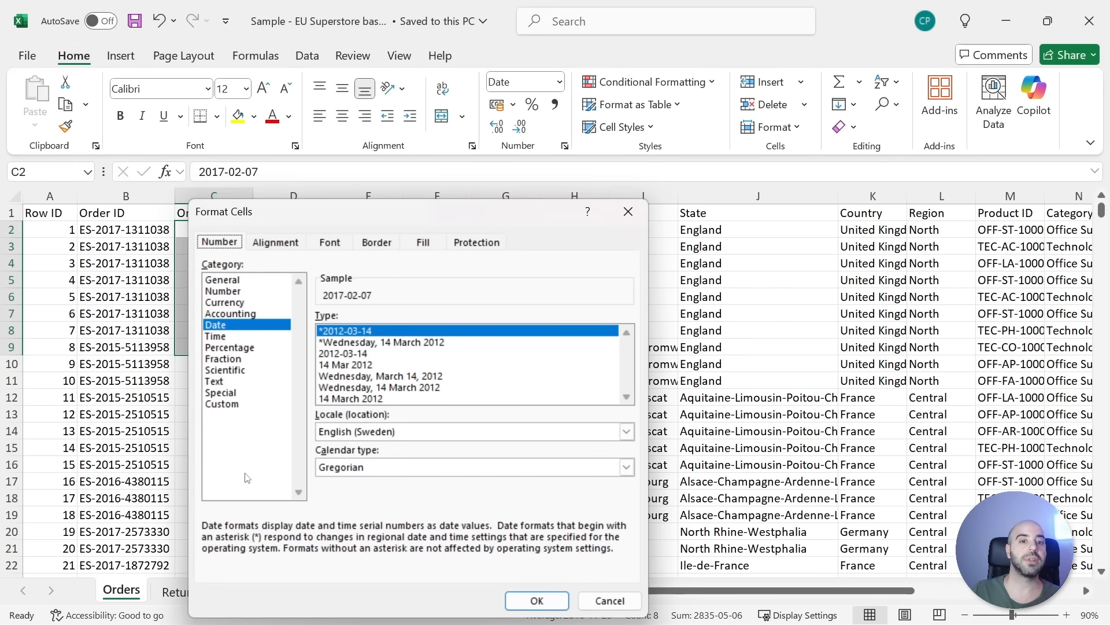
pyautogui.click(610, 601)
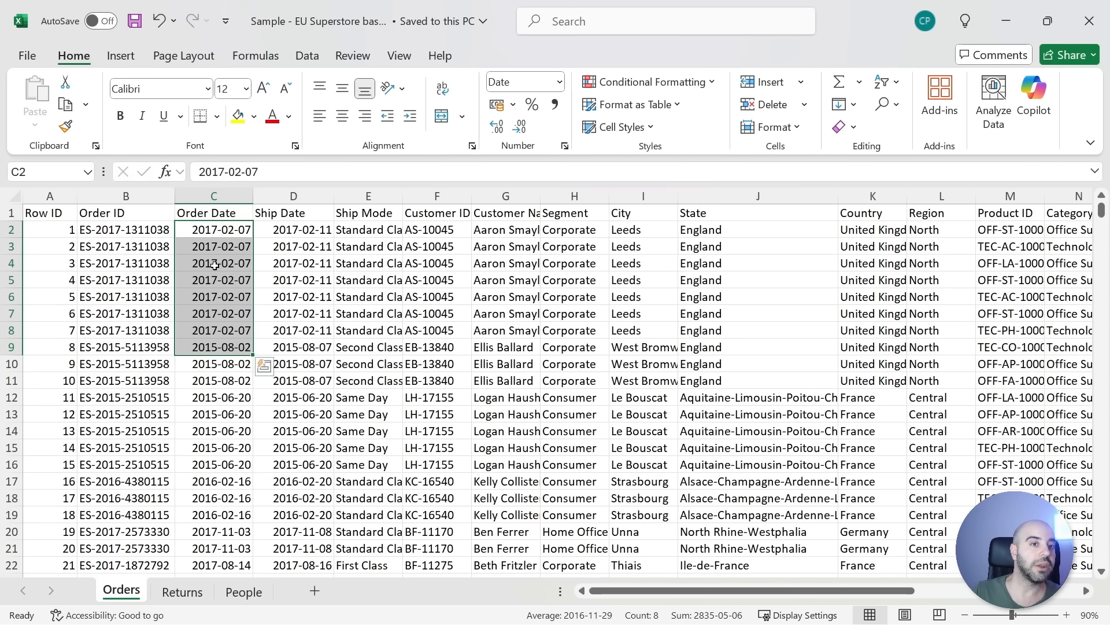
pyautogui.hotkey('ctrl', '1')
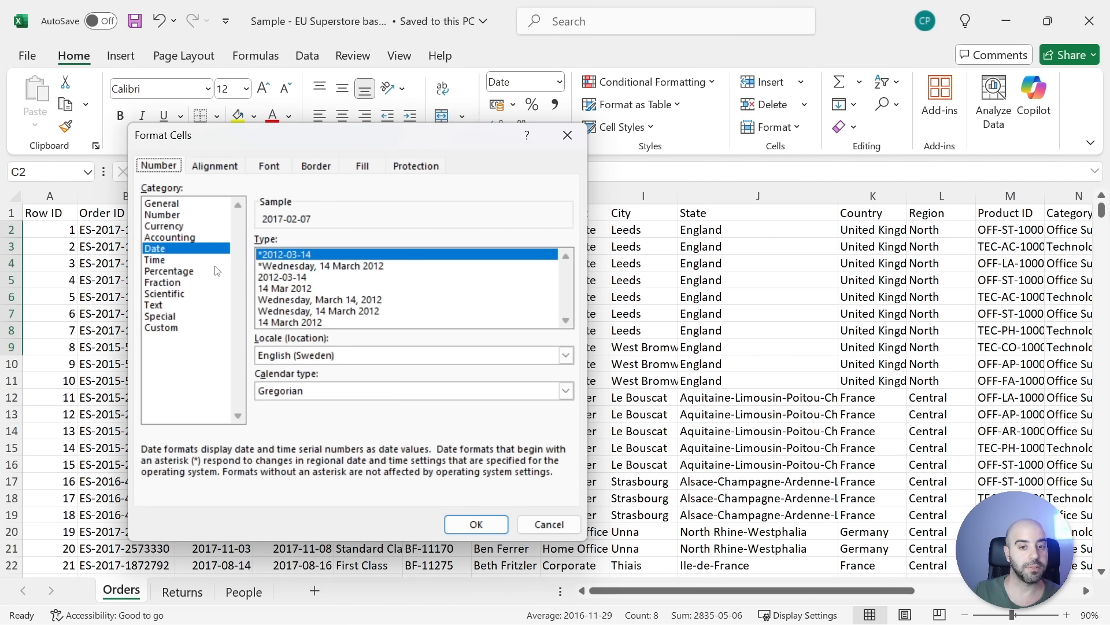
pyautogui.press('Escape')
pyautogui.click(249, 278)
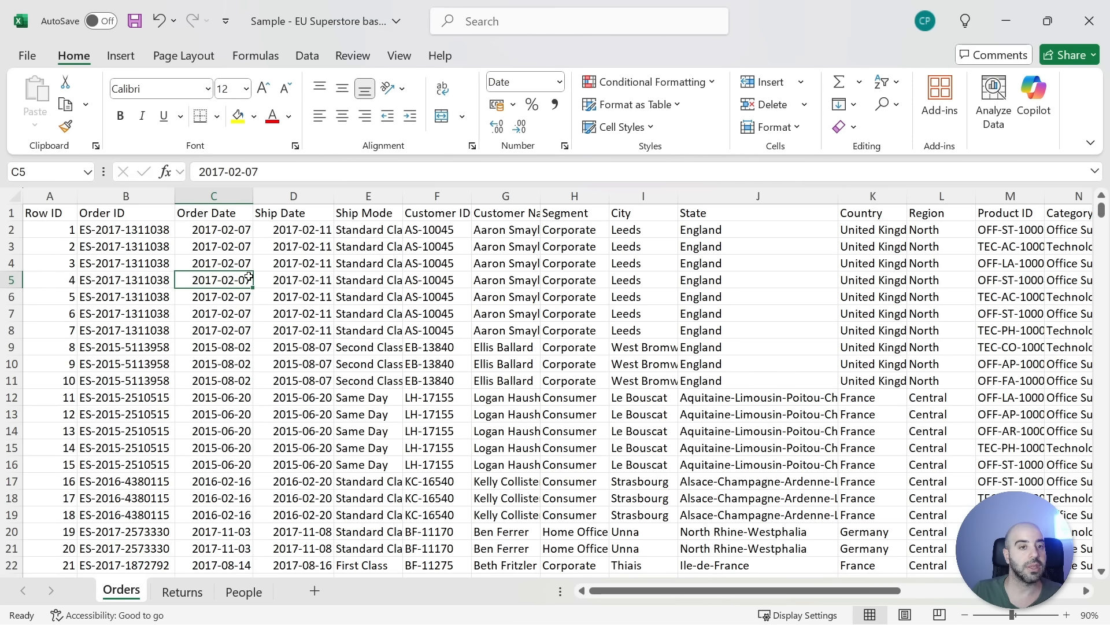
# Move the Order Date column so it sits between the Ship Date and Ship Mode columns
pyautogui.click(230, 196)
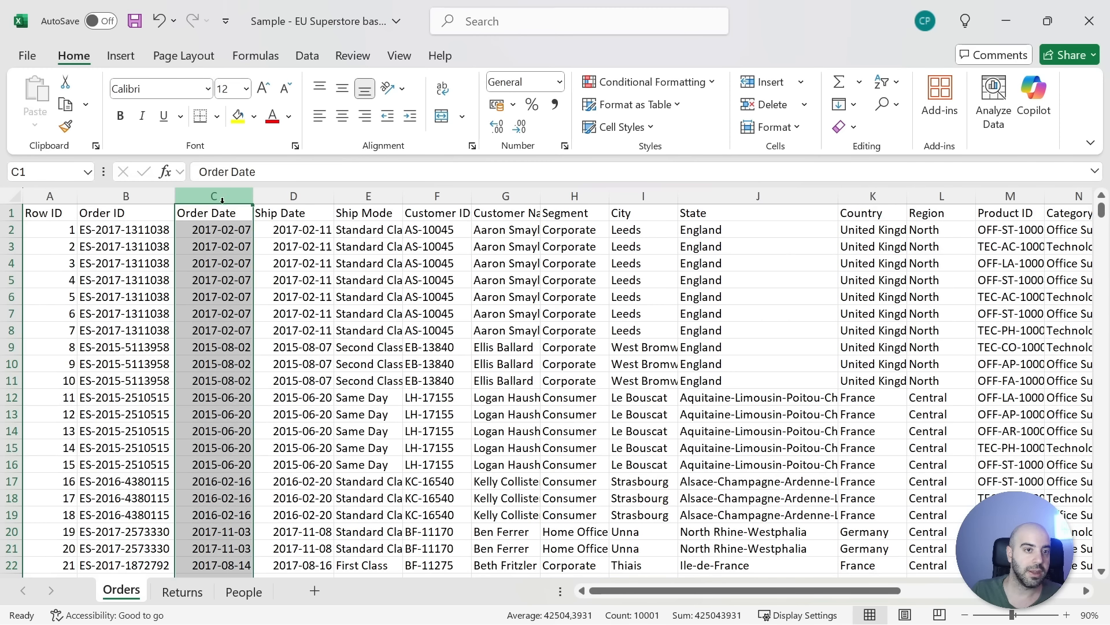
pyautogui.moveTo(230, 206)
pyautogui.mouseDown()
pyautogui.moveTo(241, 217)
pyautogui.moveTo(305, 217)
pyautogui.mouseUp()
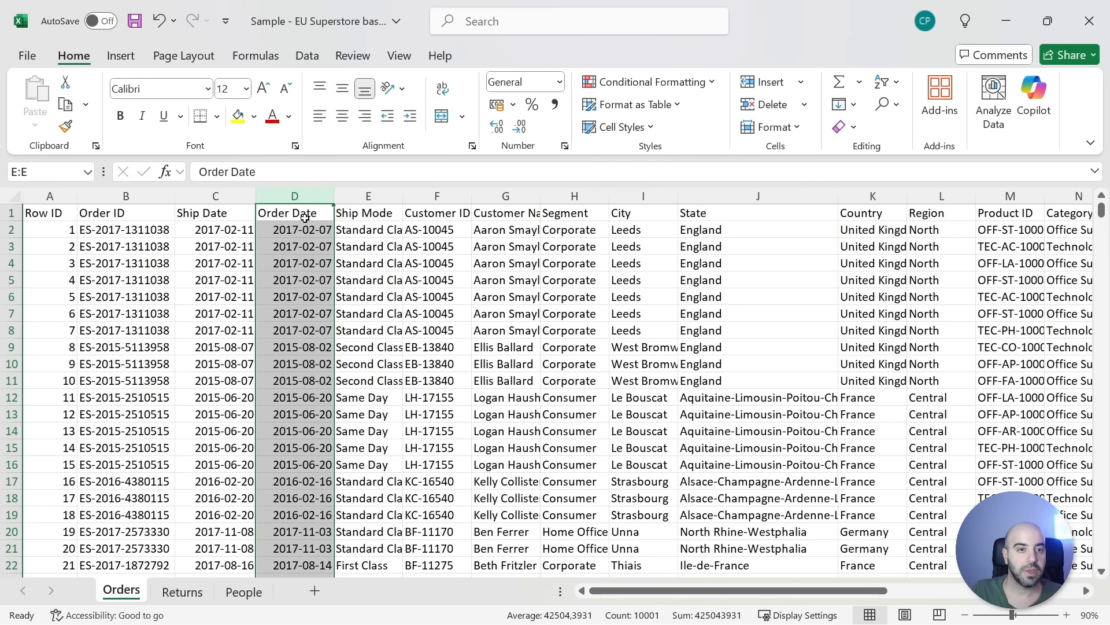
pyautogui.press('Down')
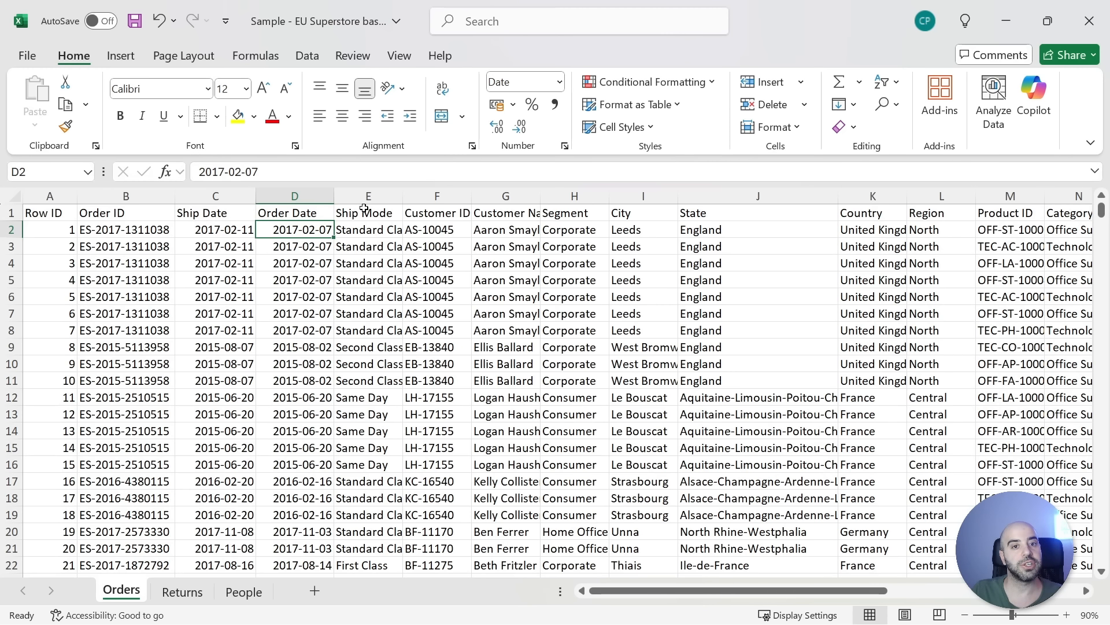
# Delete the entire Ship Mode column and undo the deletion
pyautogui.click(364, 247)
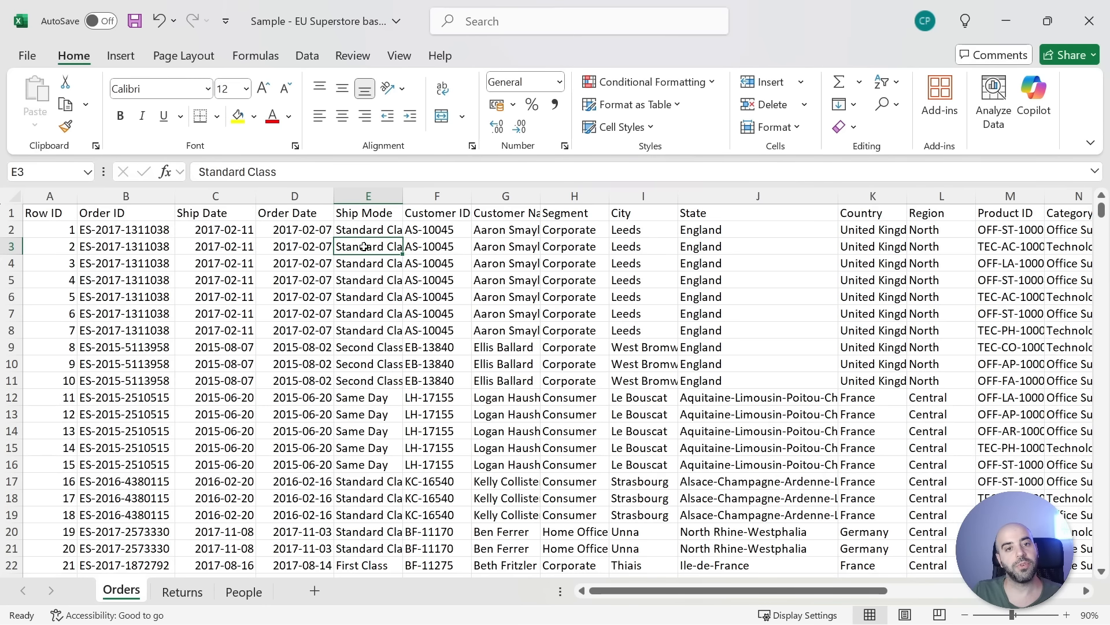
pyautogui.click(370, 195)
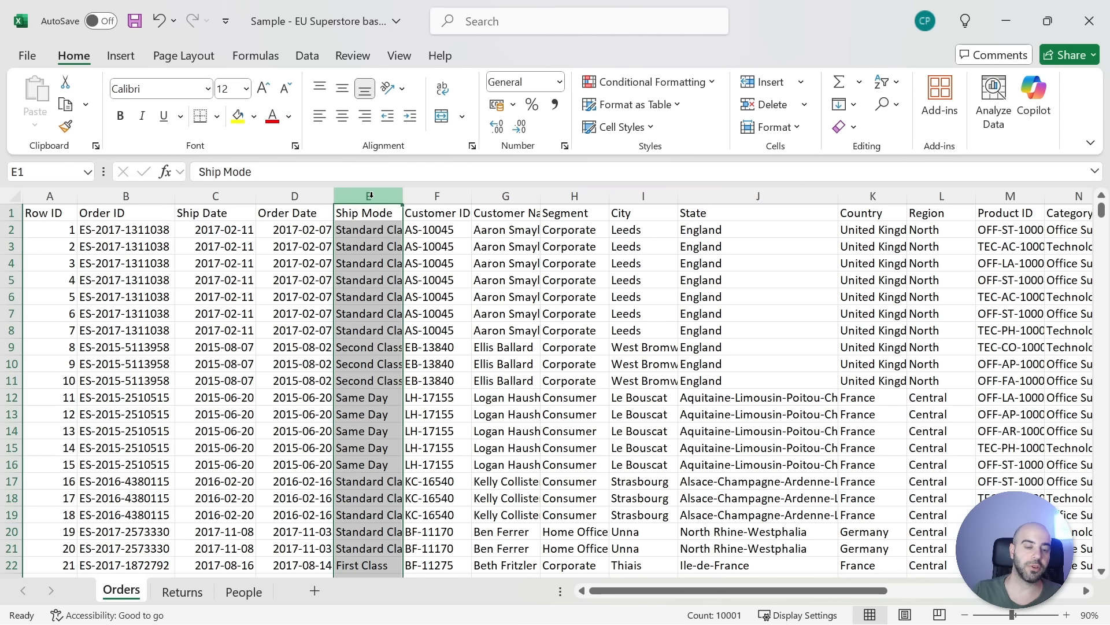
pyautogui.hotkey('ctrl', '-')
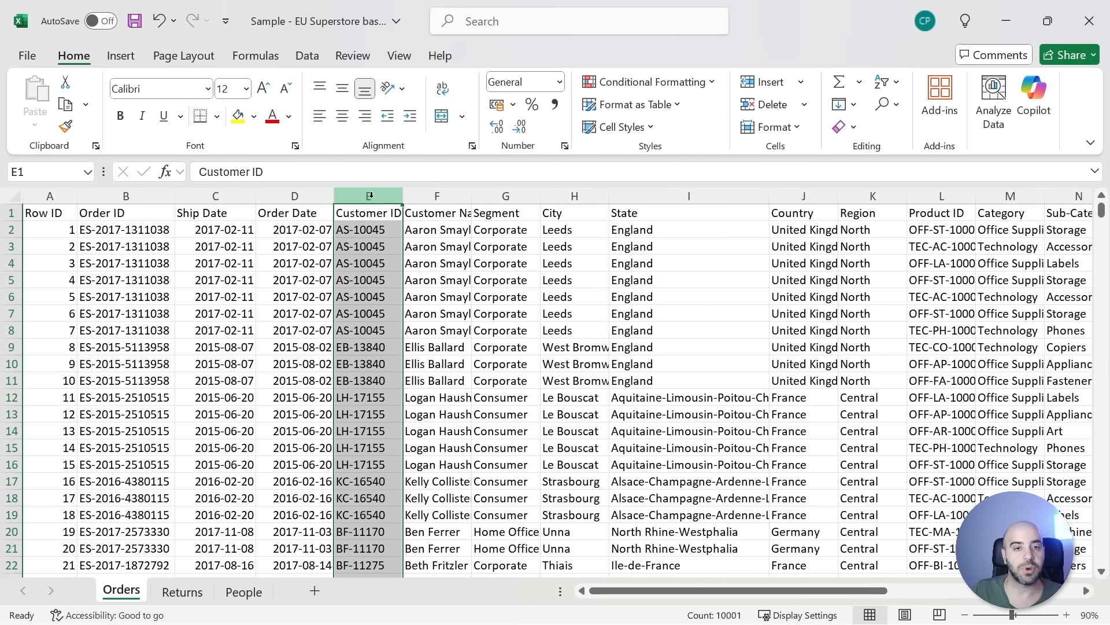
pyautogui.hotkey('ctrl', 'z')
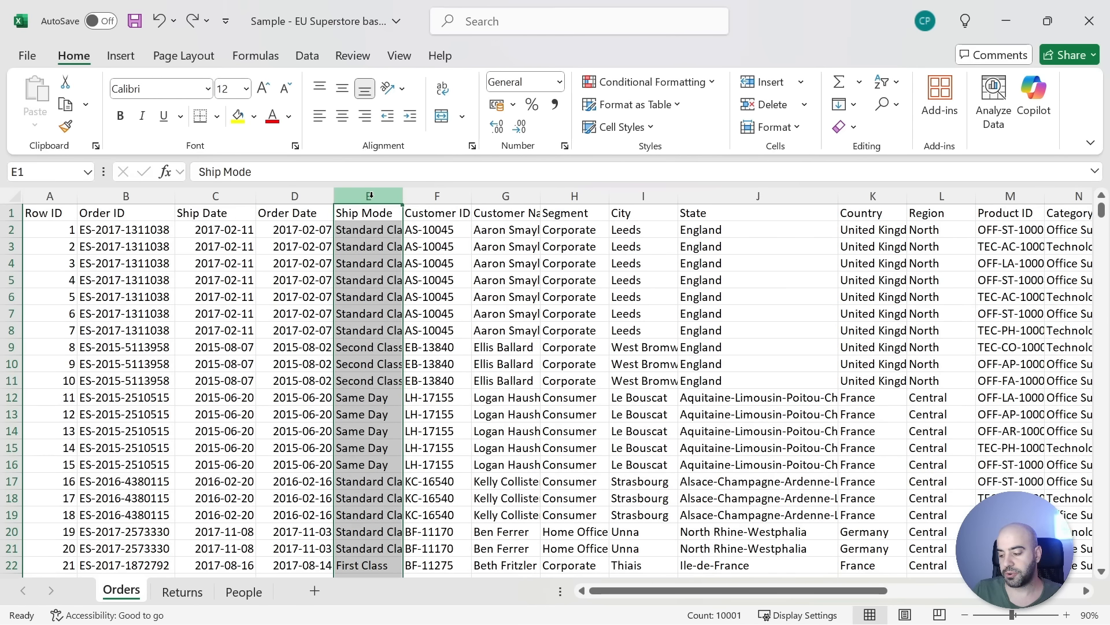
# Insert a blank column before the Ship Mode column
pyautogui.hotkey('ctrl', '+')
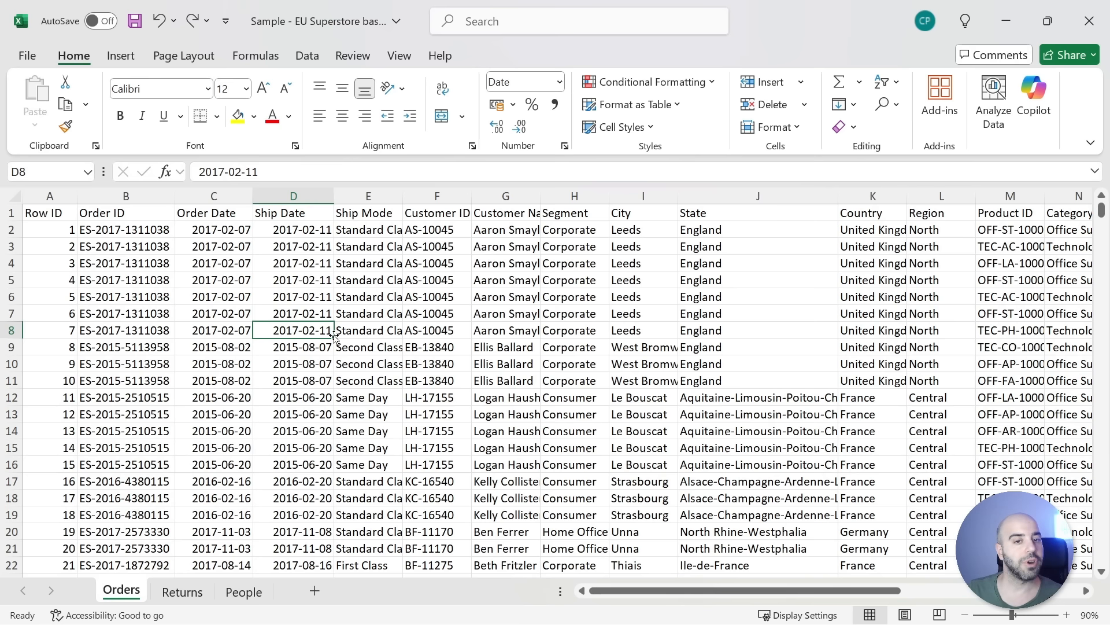
pyautogui.click(338, 335)
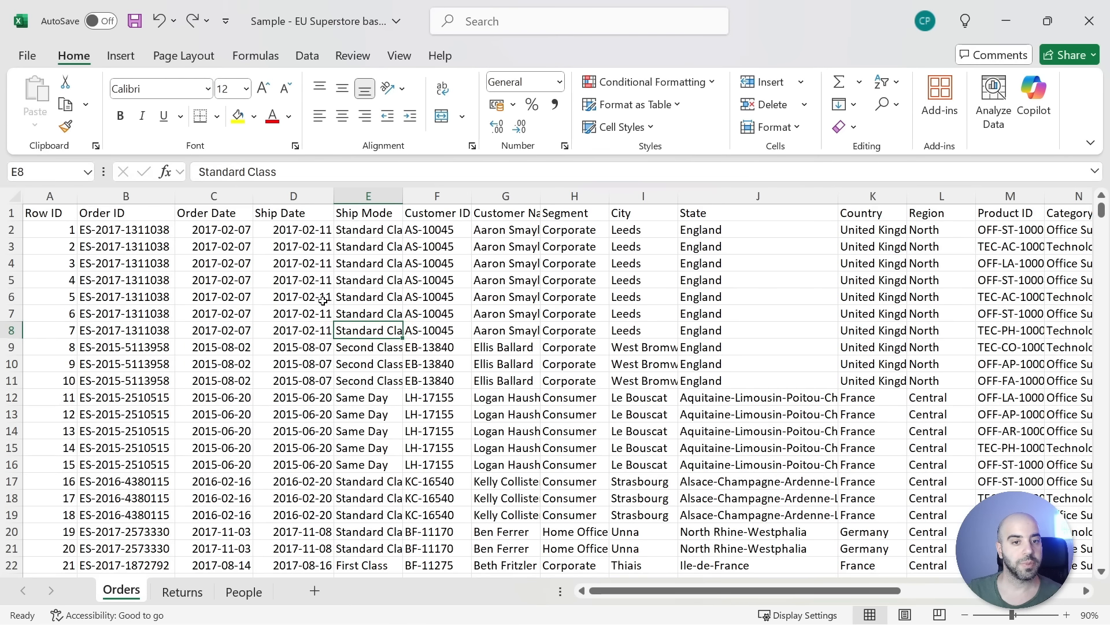
pyautogui.click(302, 330)
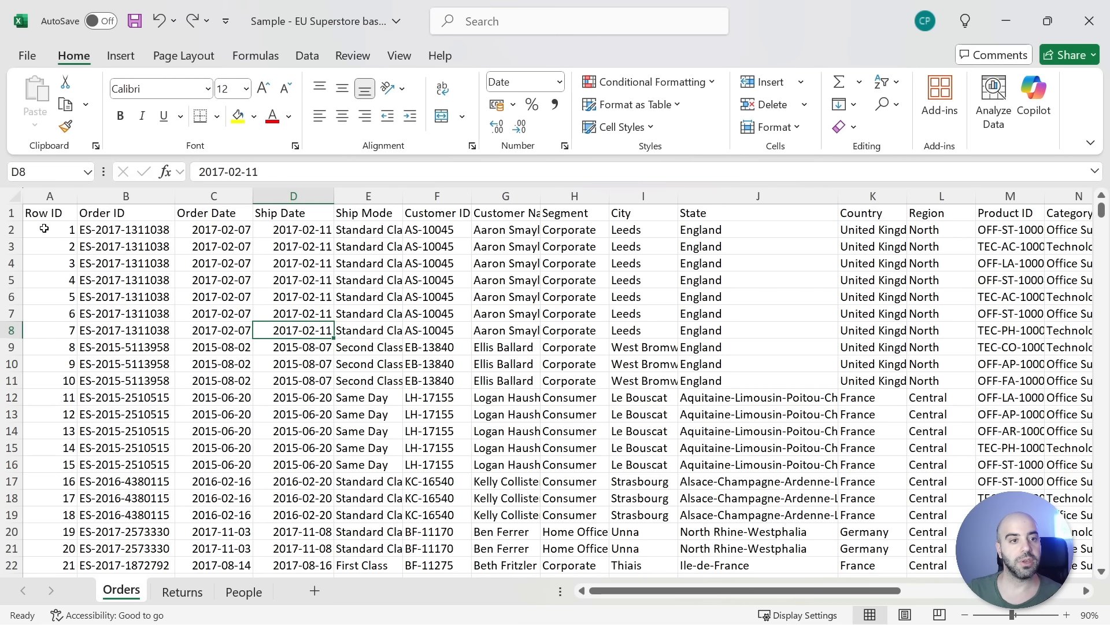
# Autofit the width of every column in the Orders sheet to its contents
pyautogui.click(14, 196)
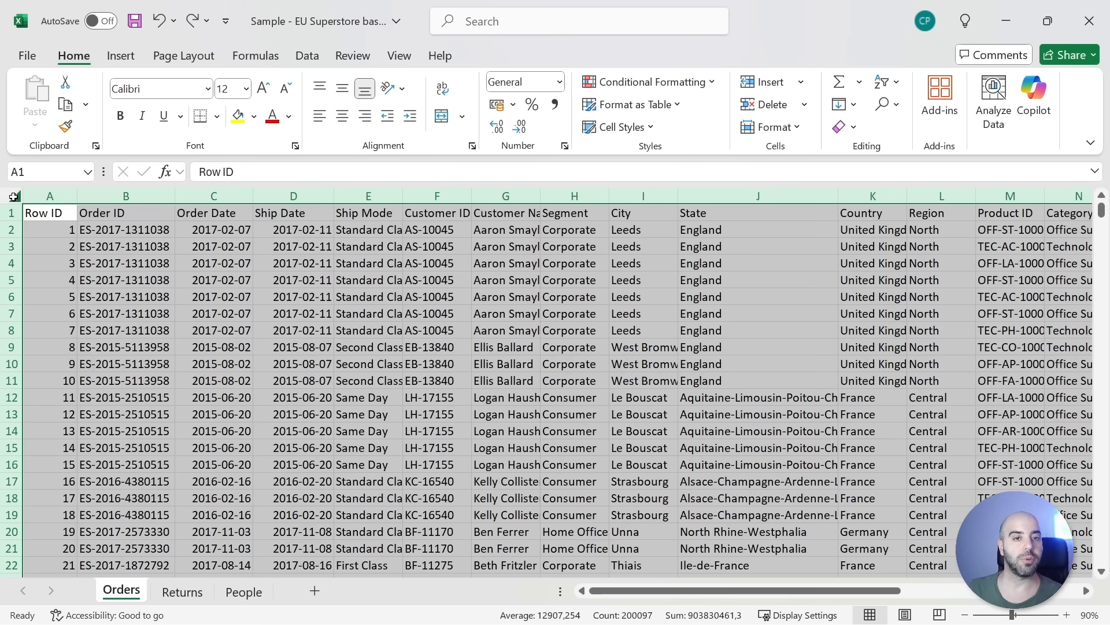
pyautogui.doubleClick(175, 196)
pyautogui.click(307, 281)
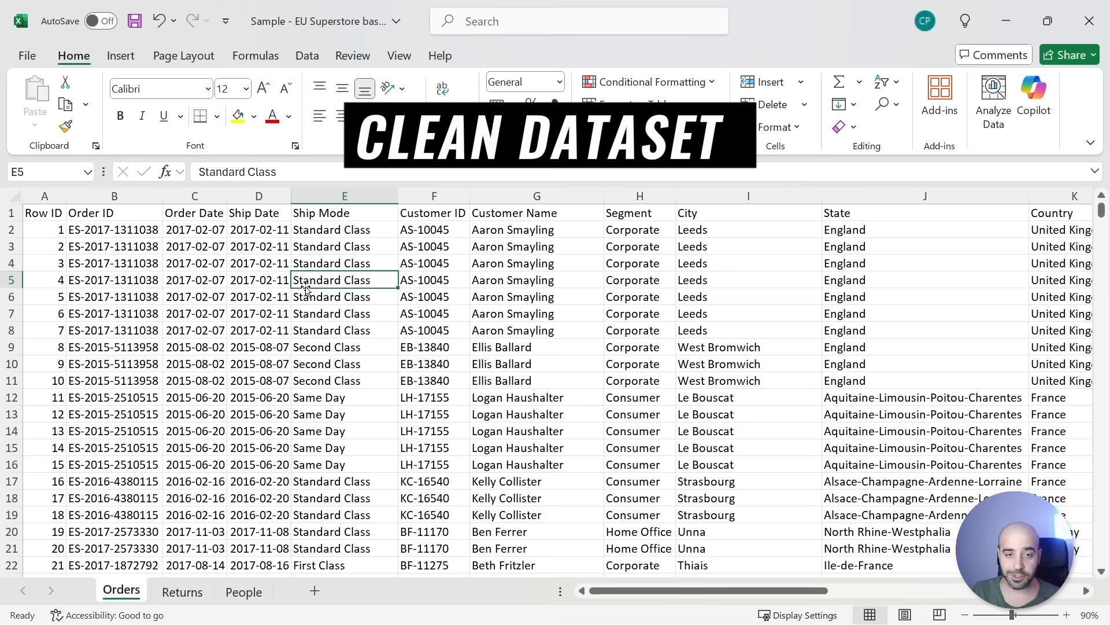
# Examine the Row ID column for blank cells and the last rows of the Orders sheet for repeated records
pyautogui.hotkey('ctrl', 'Home')
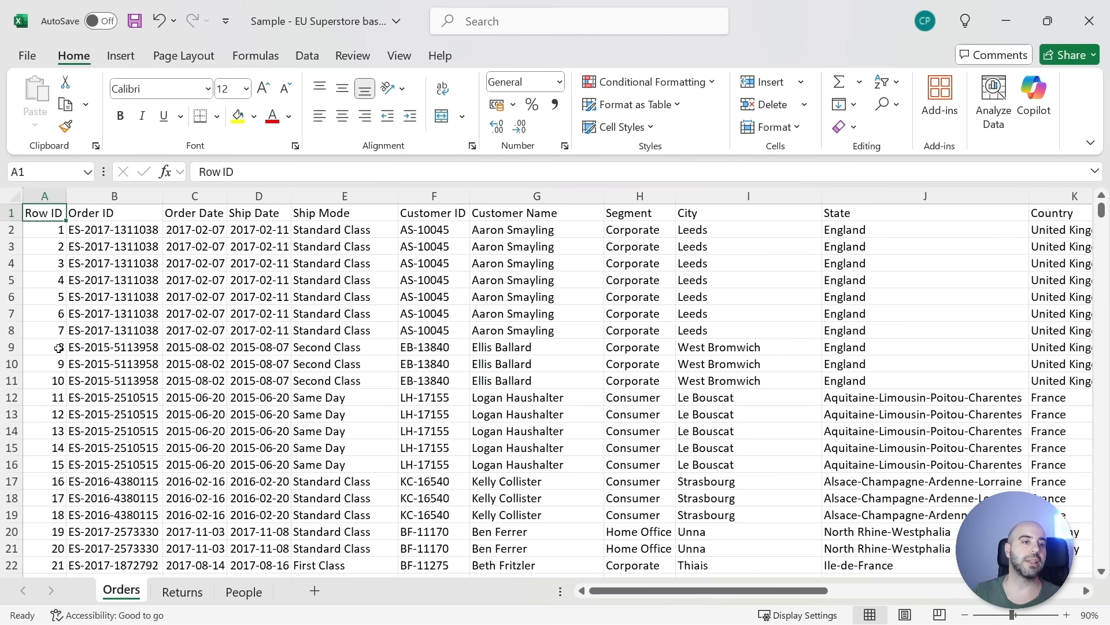
pyautogui.hotkey('ctrl', 'Down')
pyautogui.scroll(-4, 59, 347)
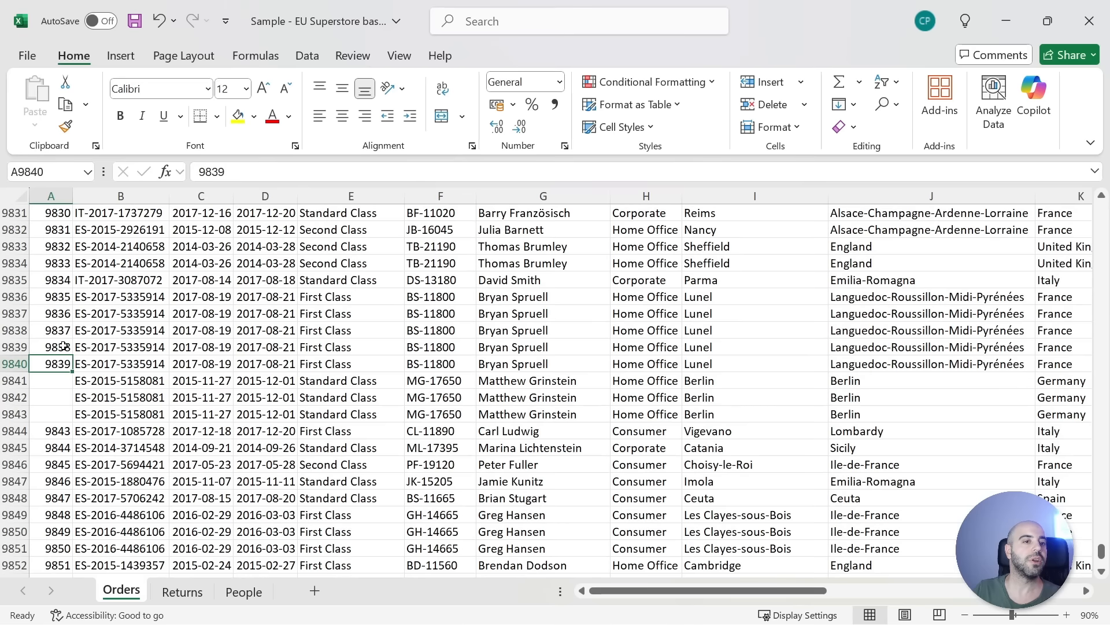
pyautogui.moveTo(59, 379); pyautogui.dragTo(59, 424)
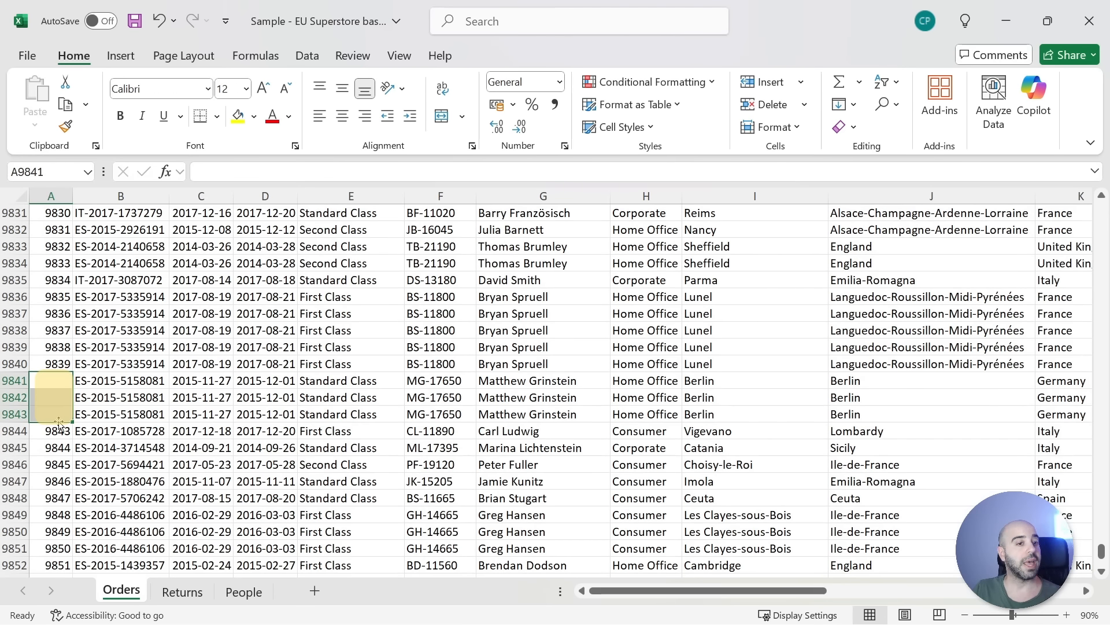
pyautogui.click(58, 428)
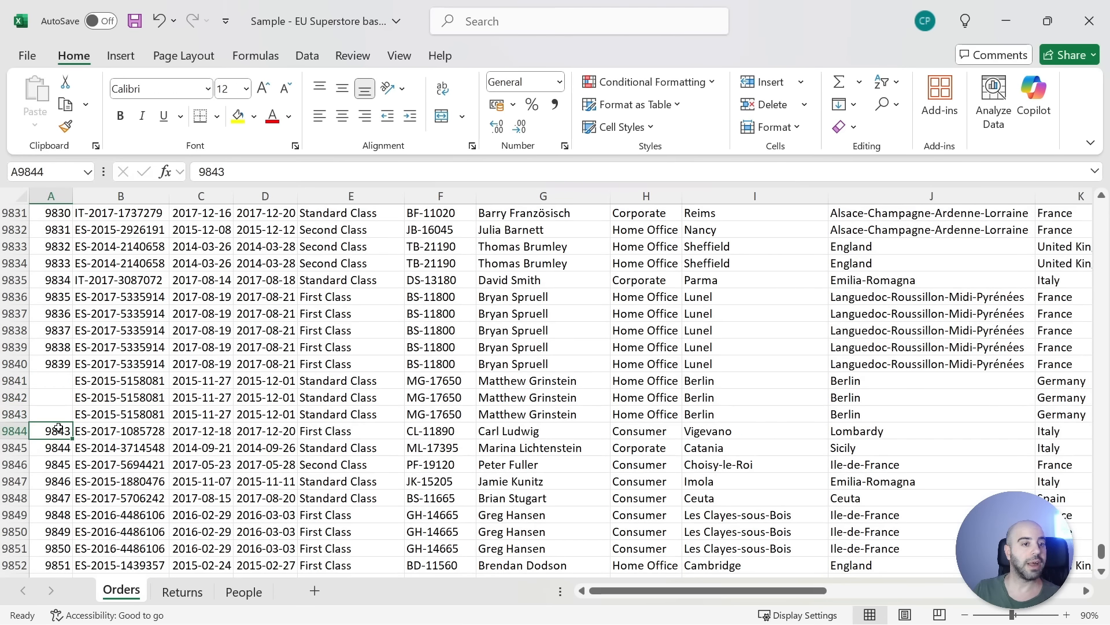
pyautogui.hotkey('ctrl', 'Down')
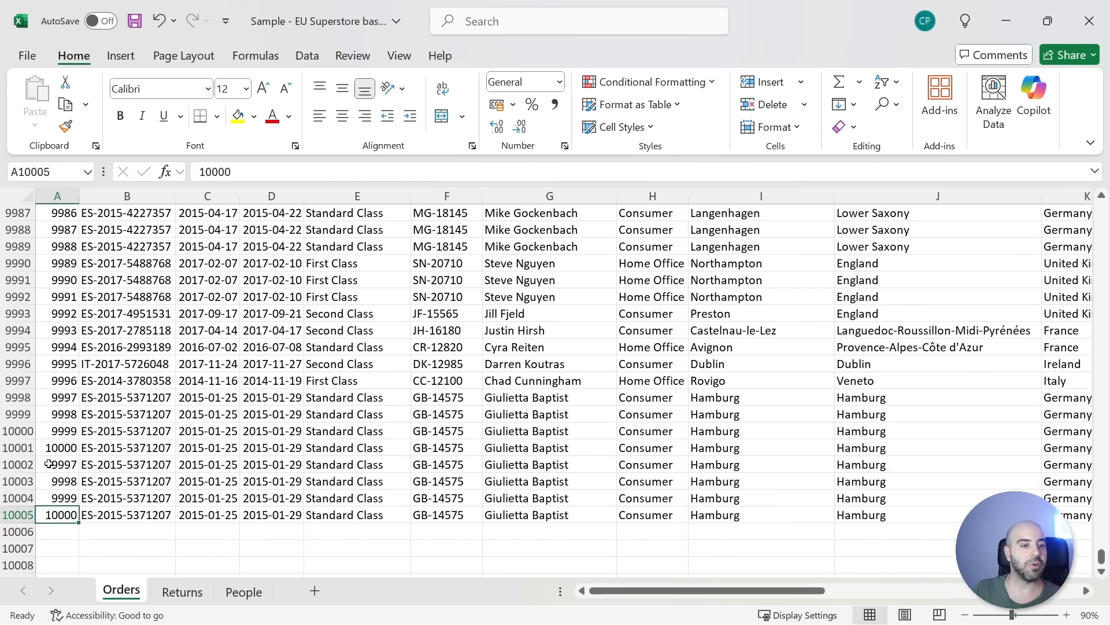
pyautogui.moveTo(49, 463); pyautogui.dragTo(376, 515)
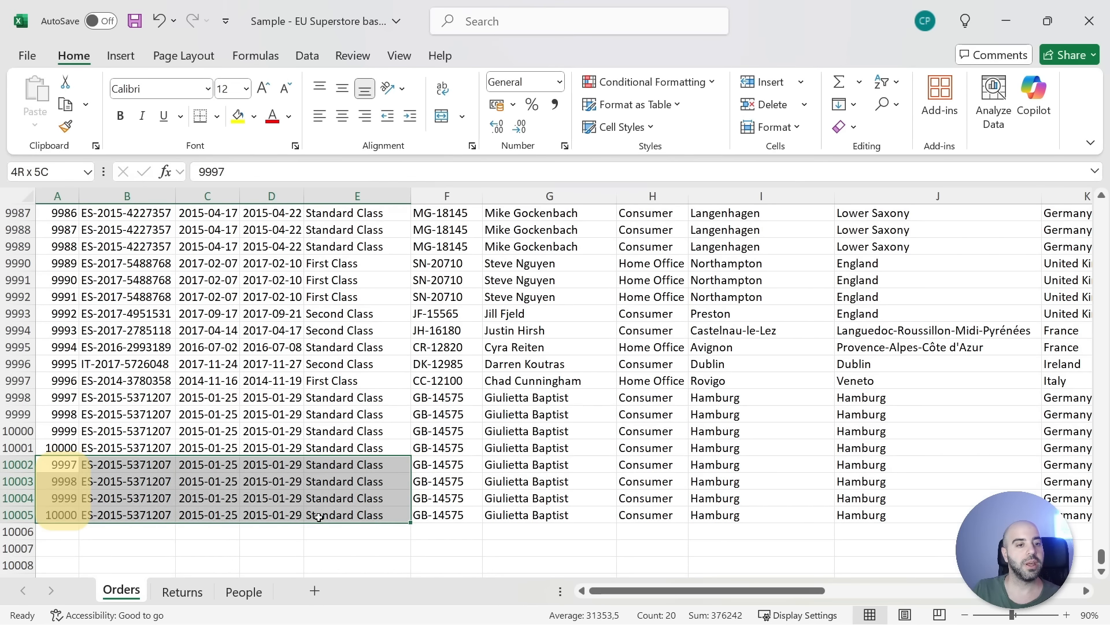
pyautogui.moveTo(63, 401); pyautogui.dragTo(324, 433)
pyautogui.click(317, 330)
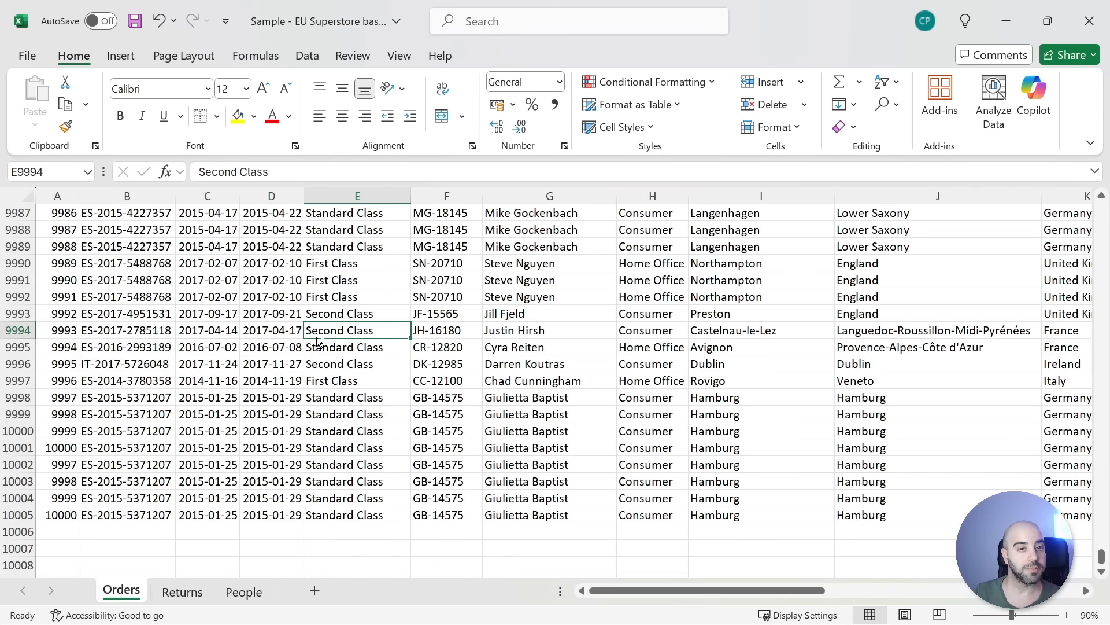
# Remove duplicate rows from the whole Orders sheet, comparing all columns with headers on, and check the last data rows
pyautogui.hotkey('ctrl', 'Up')
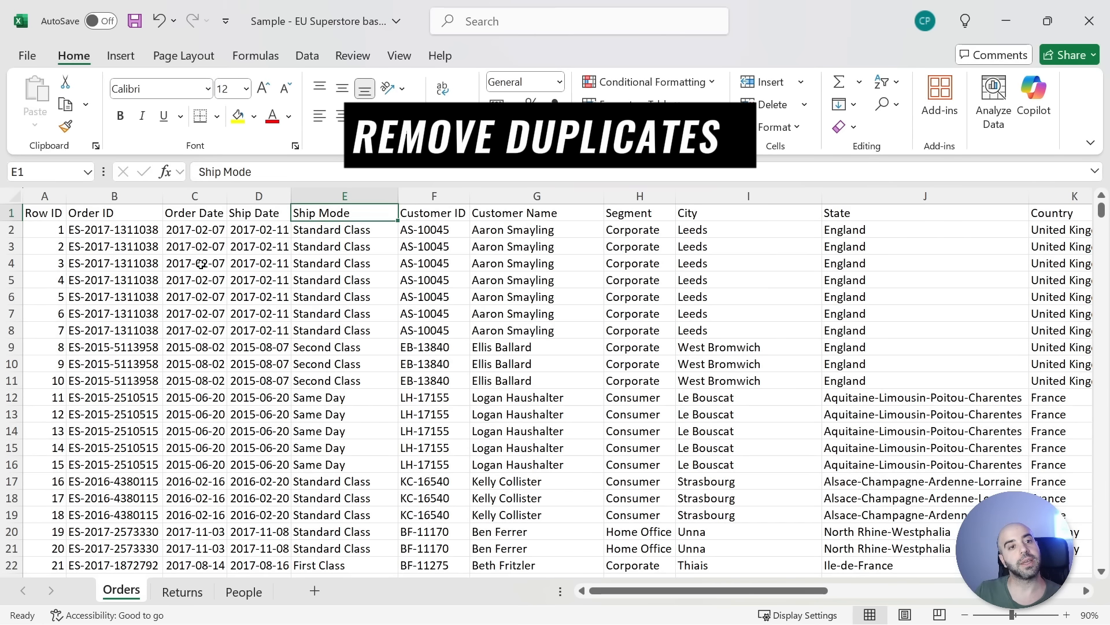
pyautogui.click(15, 197)
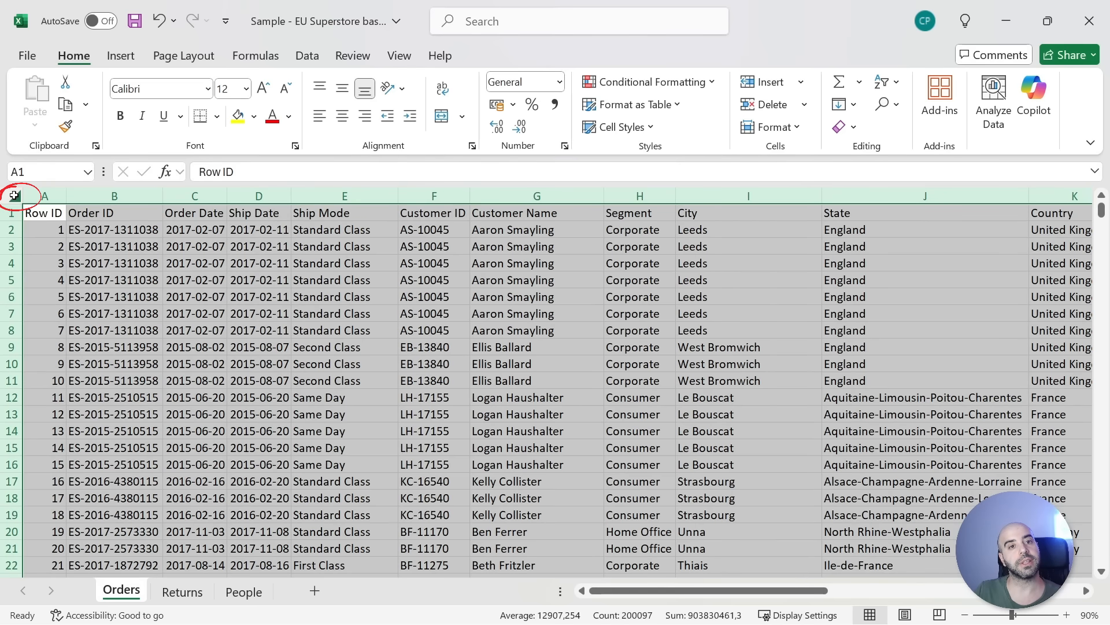
pyautogui.click(307, 55)
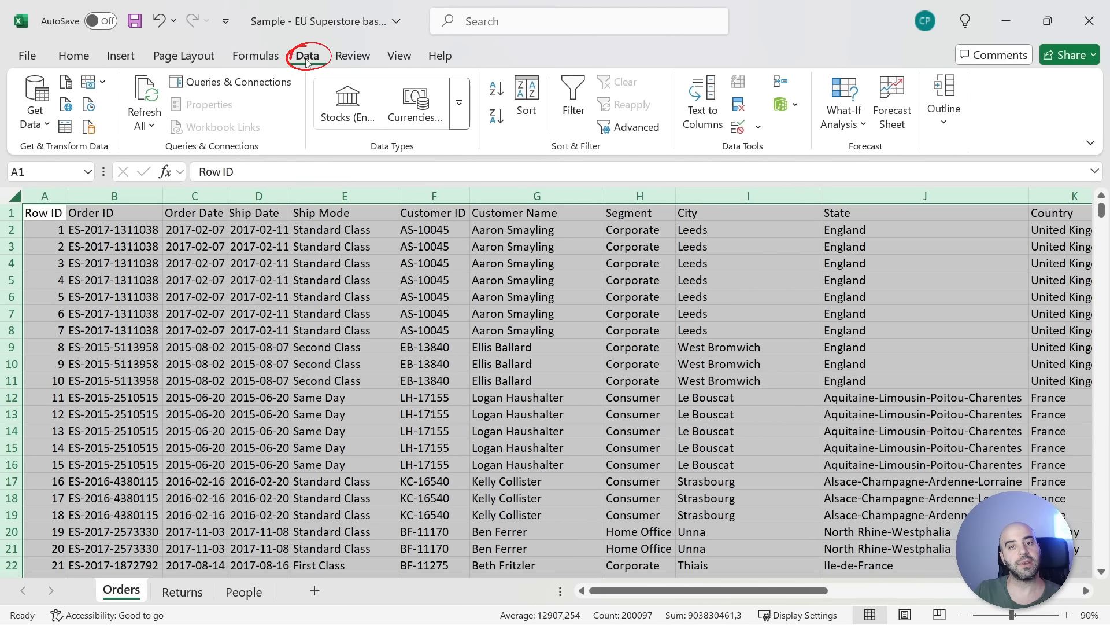
pyautogui.click(741, 107)
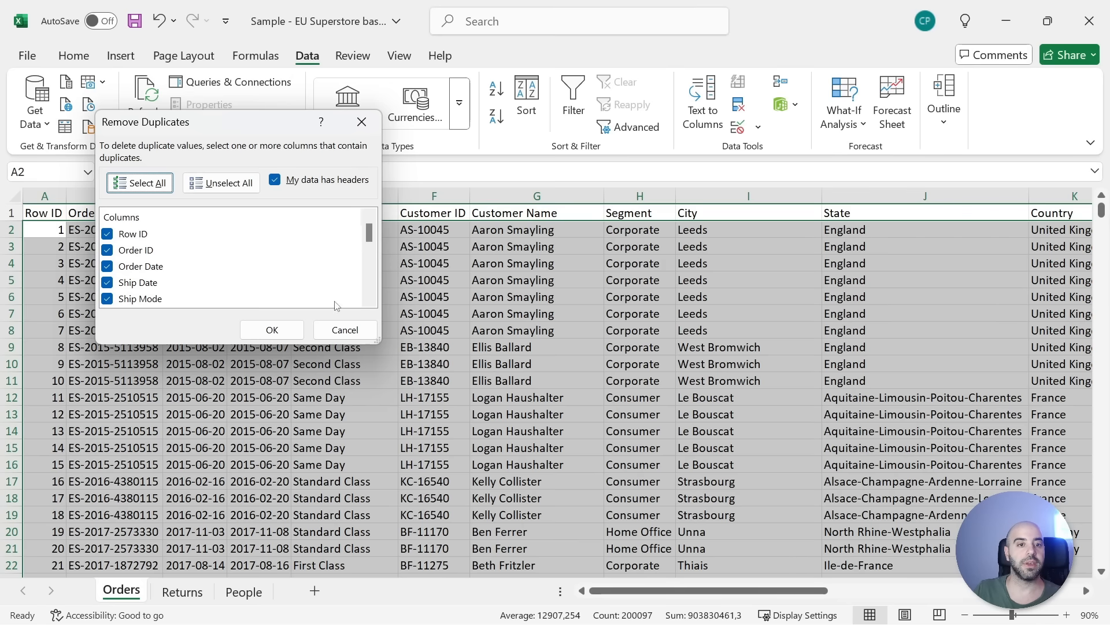
pyautogui.click(289, 327)
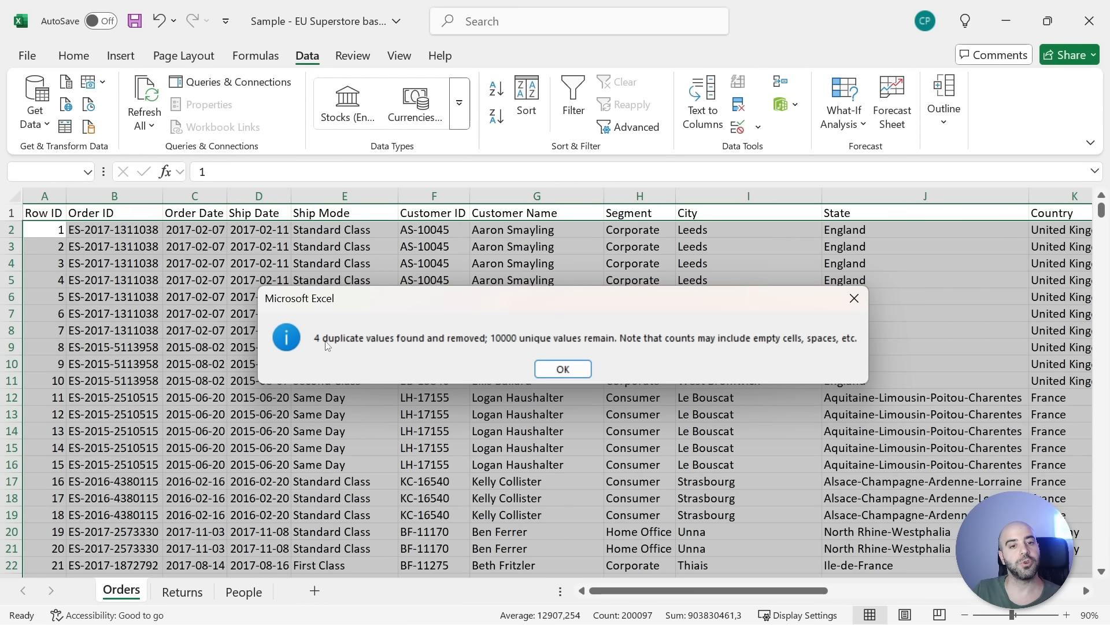
pyautogui.click(563, 369)
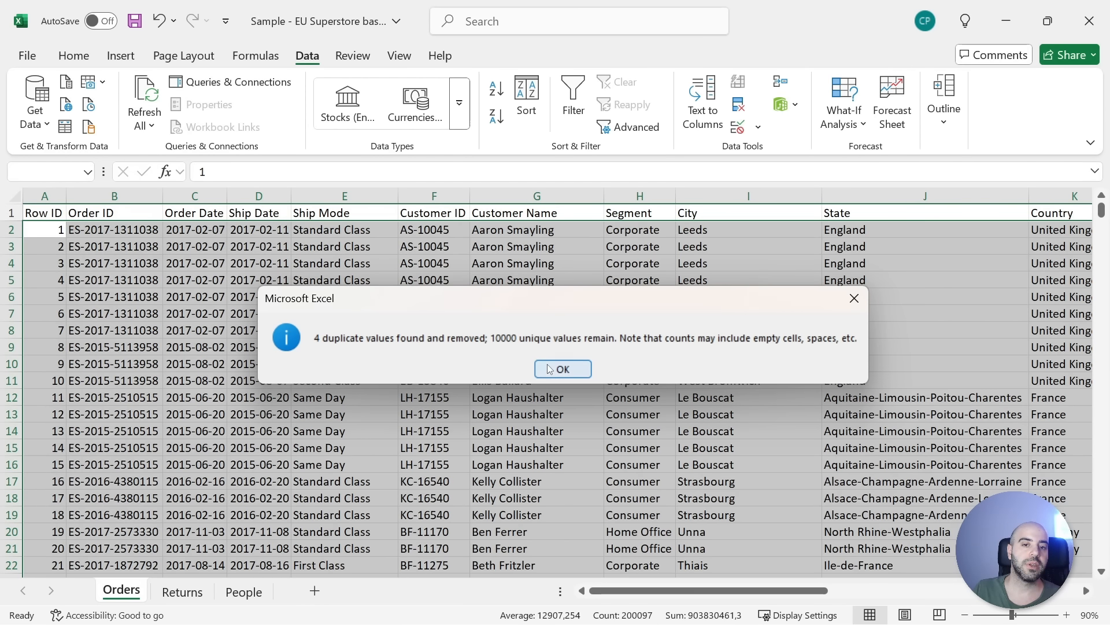
pyautogui.click(237, 380)
pyautogui.hotkey('ctrl', 'Down')
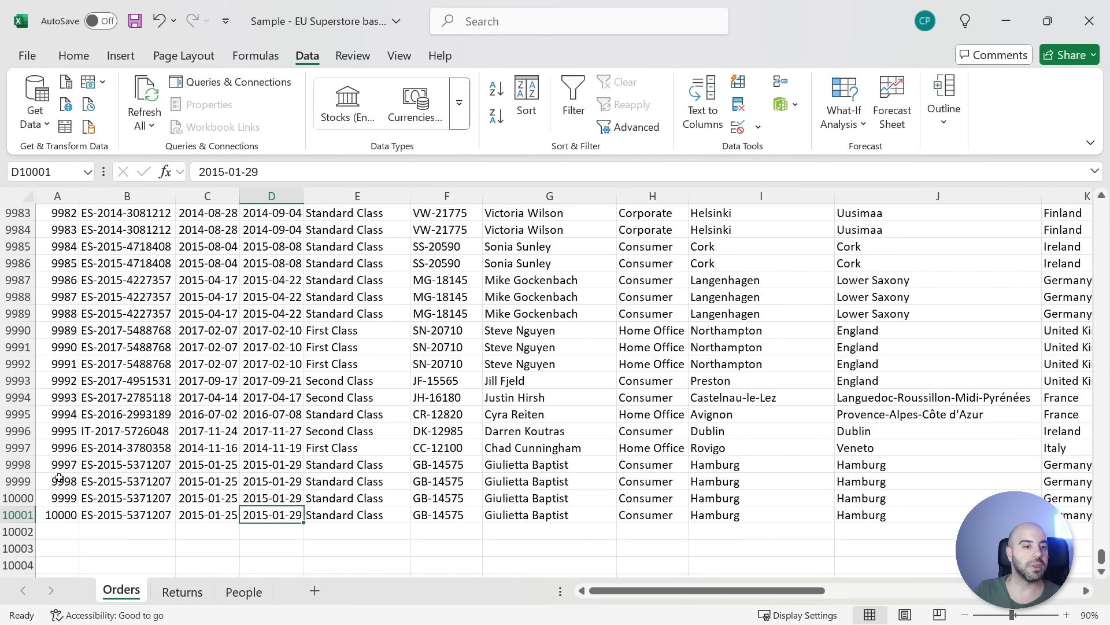
pyautogui.click(58, 531)
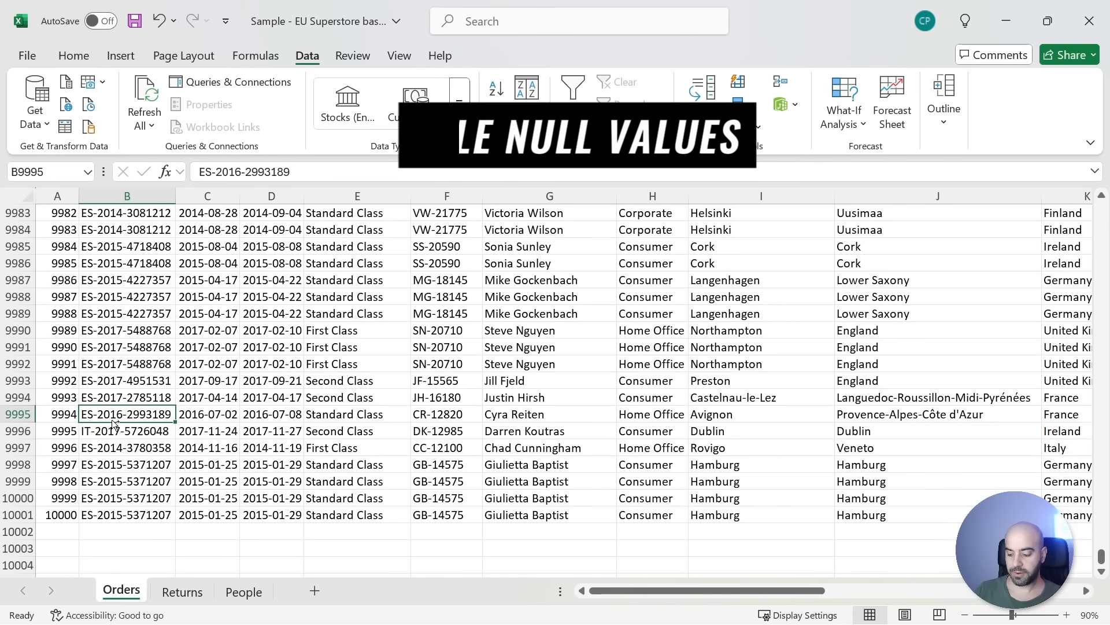
# Select all blank cells in the Orders sheet using Go To Special with the Blanks option
pyautogui.hotkey('ctrl', 'Up')
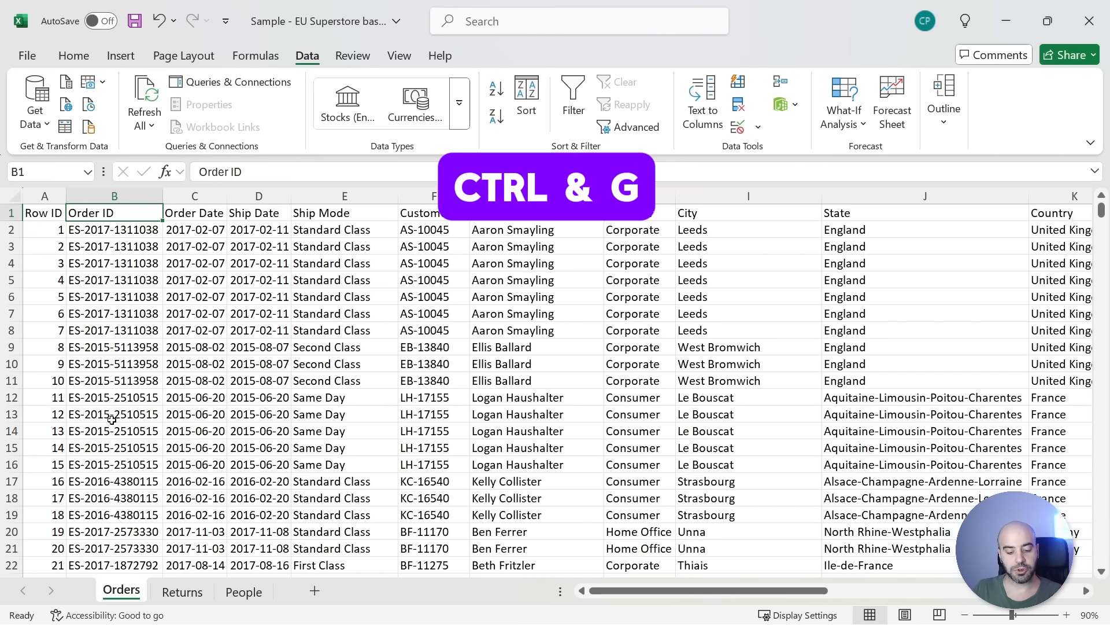
pyautogui.hotkey('ctrl', 'g')
pyautogui.click(255, 433)
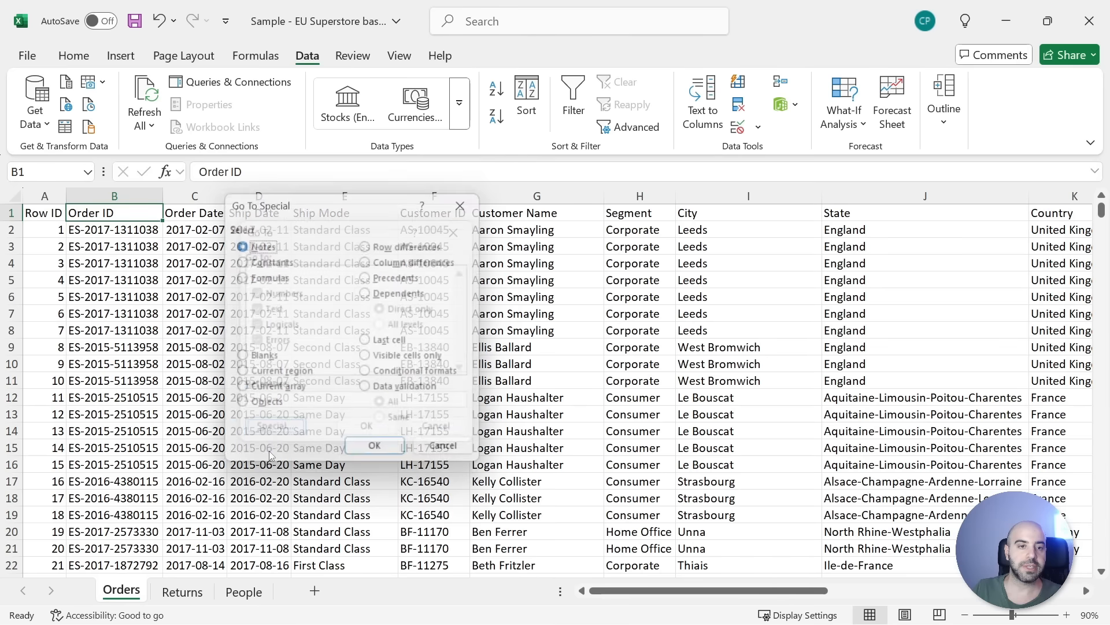
pyautogui.click(243, 362)
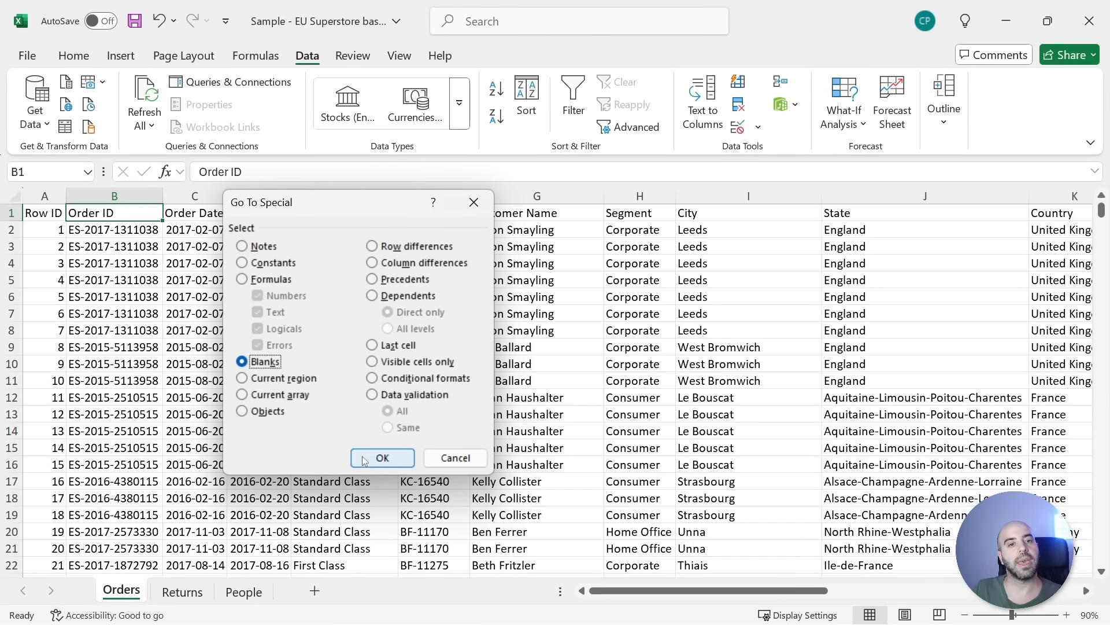
pyautogui.click(382, 458)
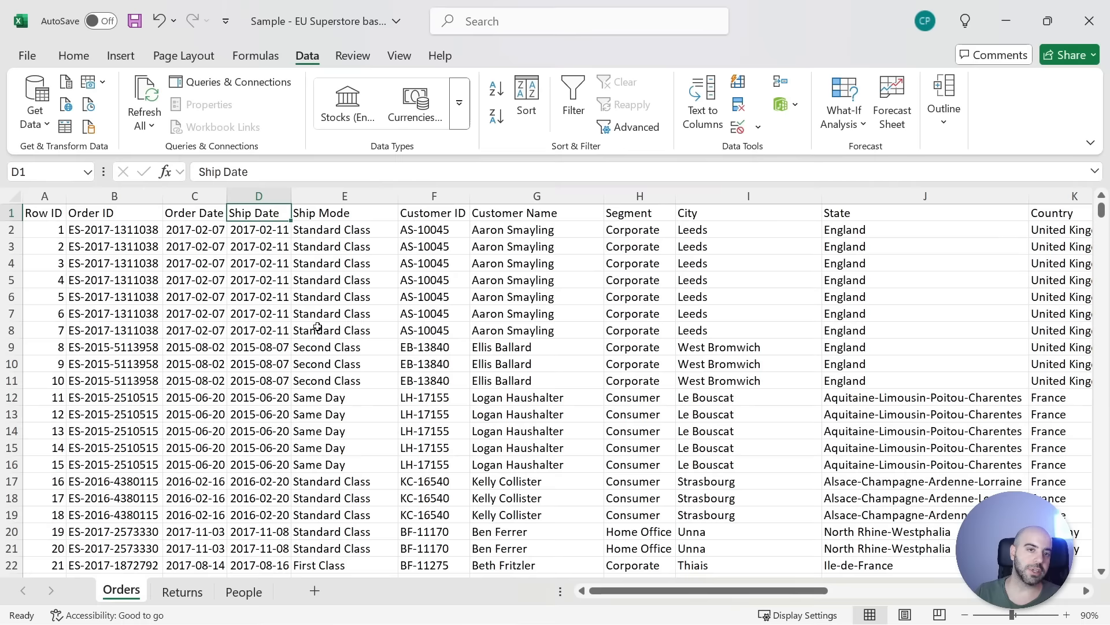
# Scan the Ship Mode column row by row down to about row 40 for entries with irregular spacing
pyautogui.press('Right')
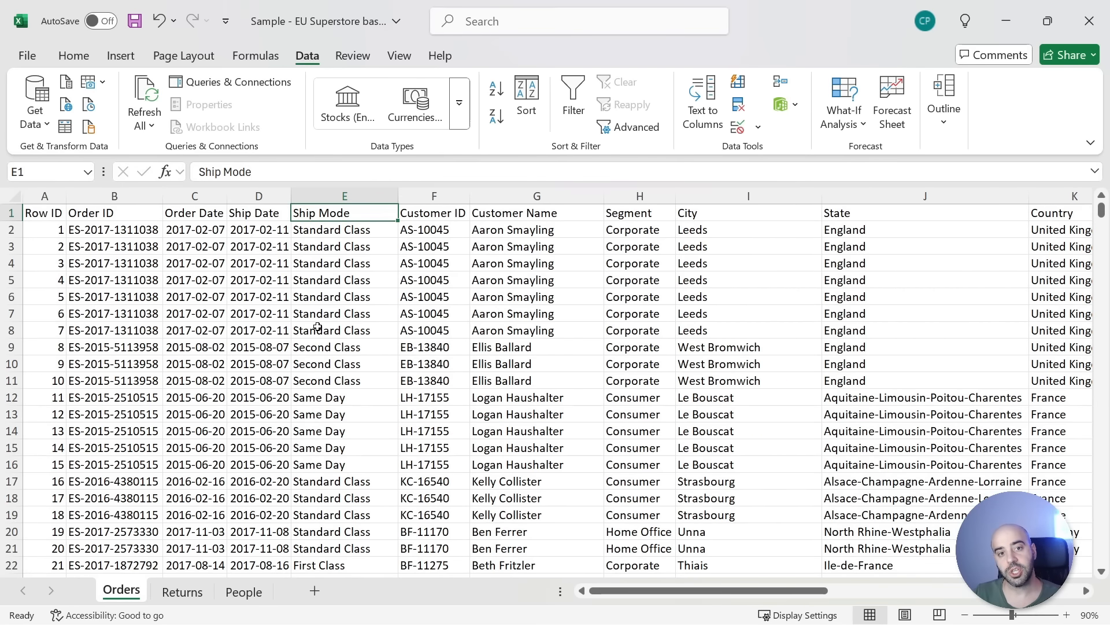
pyautogui.press('Down')
pyautogui.press('Down')
pyautogui.press('Down')
pyautogui.press('Down')
pyautogui.press('Down')
pyautogui.press('Down')
pyautogui.press('Down')
pyautogui.press('Down')
pyautogui.press('Down')
pyautogui.press('Down')
pyautogui.press('Down')
pyautogui.press('Down')
pyautogui.press('Down')
pyautogui.press('Down')
pyautogui.press('Down')
pyautogui.press('Down')
pyautogui.press('Down')
pyautogui.press('Down')
pyautogui.press('Down')
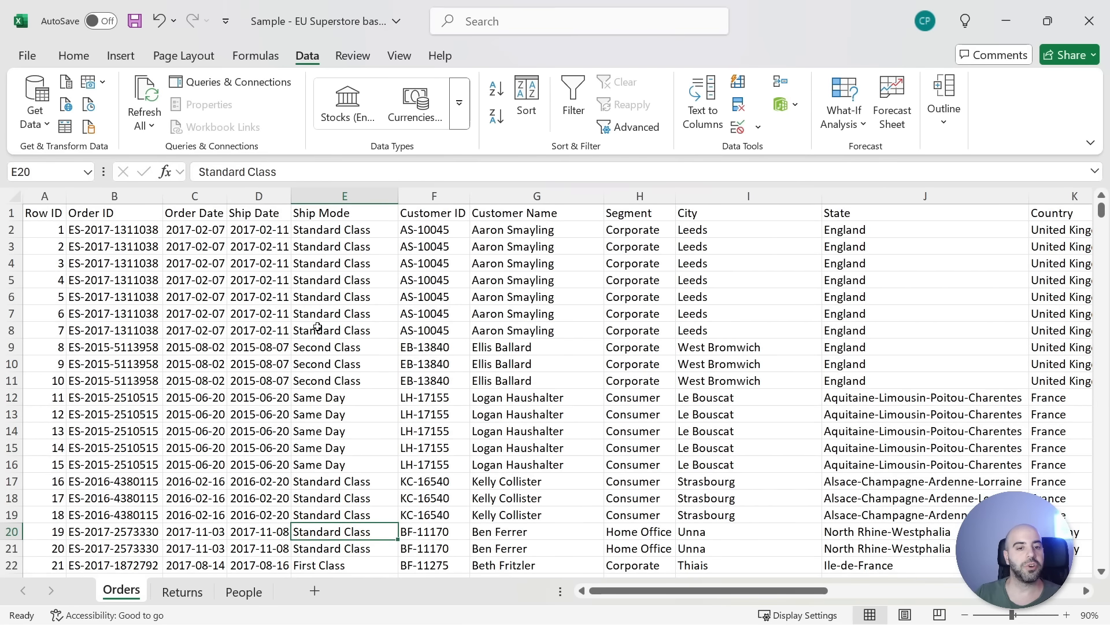
pyautogui.press('Down')
pyautogui.press('Down')
pyautogui.press('Down')
pyautogui.press('Down')
pyautogui.press('Down')
pyautogui.press('Down')
pyautogui.press('Down')
pyautogui.press('Down')
pyautogui.press('Down')
pyautogui.press('Down')
pyautogui.press('Down')
pyautogui.press('Down')
pyautogui.press('Down')
pyautogui.press('Down')
pyautogui.press('Down')
pyautogui.press('Down')
pyautogui.press('Down')
pyautogui.press('Down')
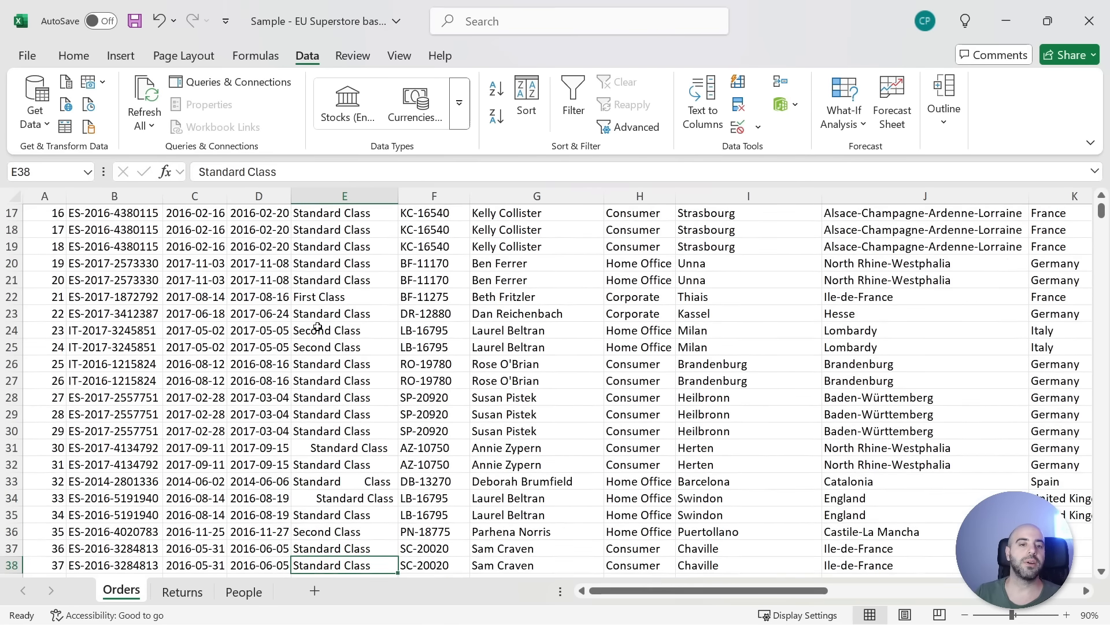
pyautogui.press('Down')
pyautogui.press('Down')
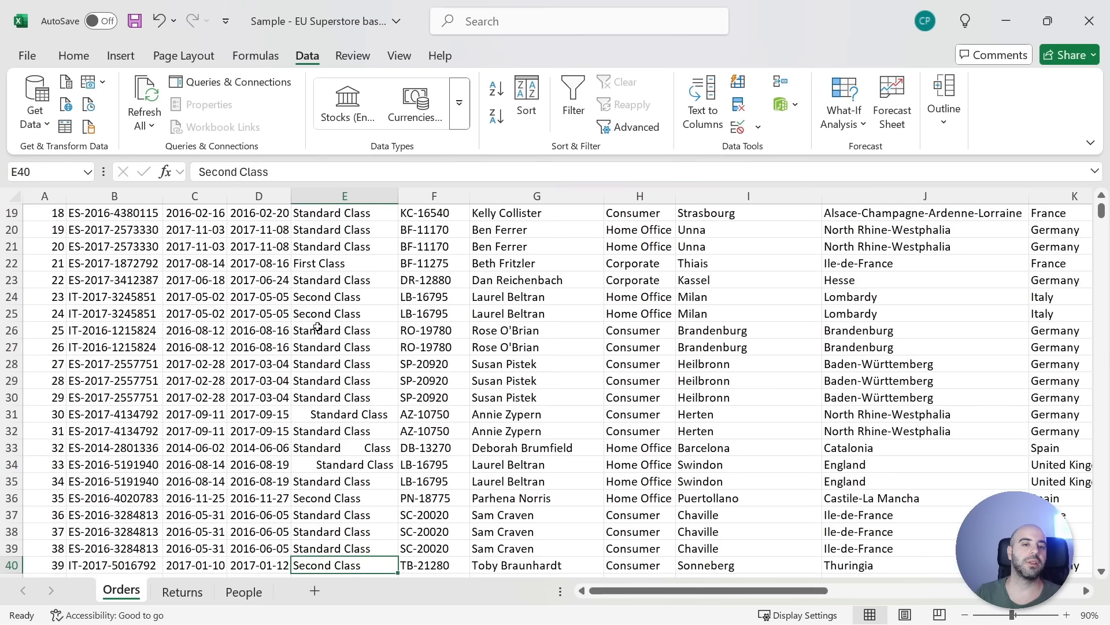
pyautogui.click(313, 415)
# Insert a blank column between Ship Mode and Customer ID and enter the header ShipMode in F1
pyautogui.click(433, 196)
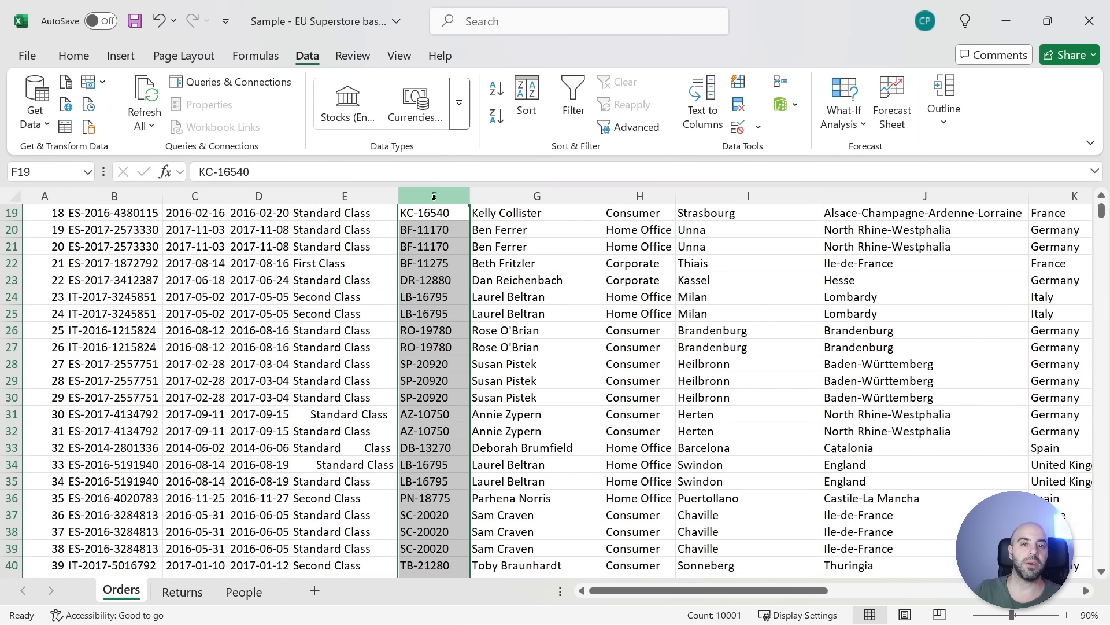
pyautogui.hotkey('ctrl', '+')
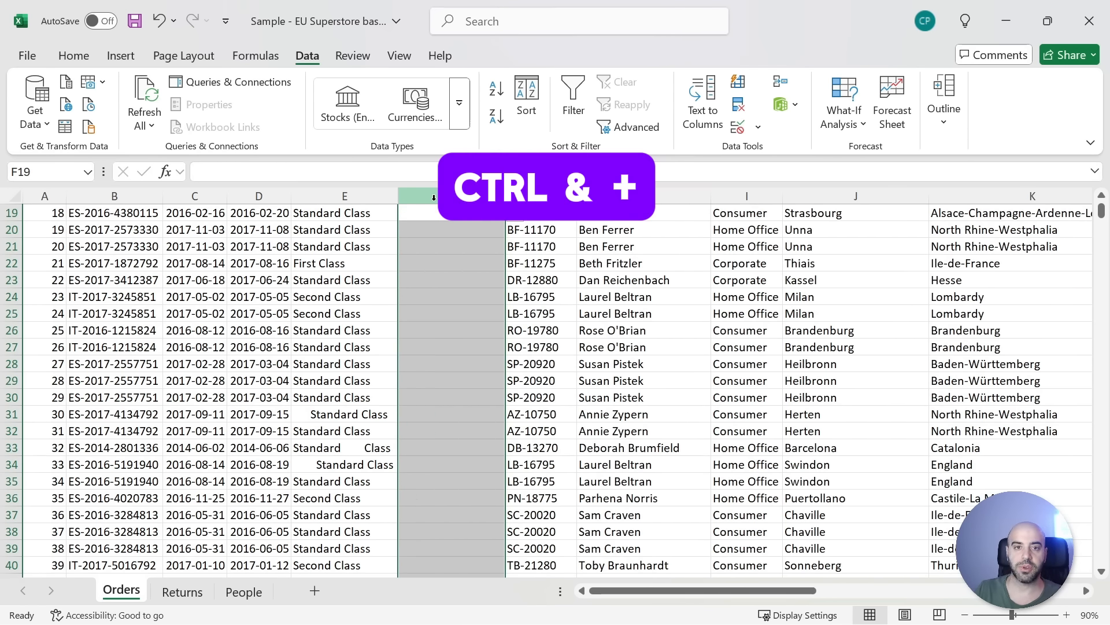
pyautogui.click(447, 223)
pyautogui.hotkey('ctrl', 'Up')
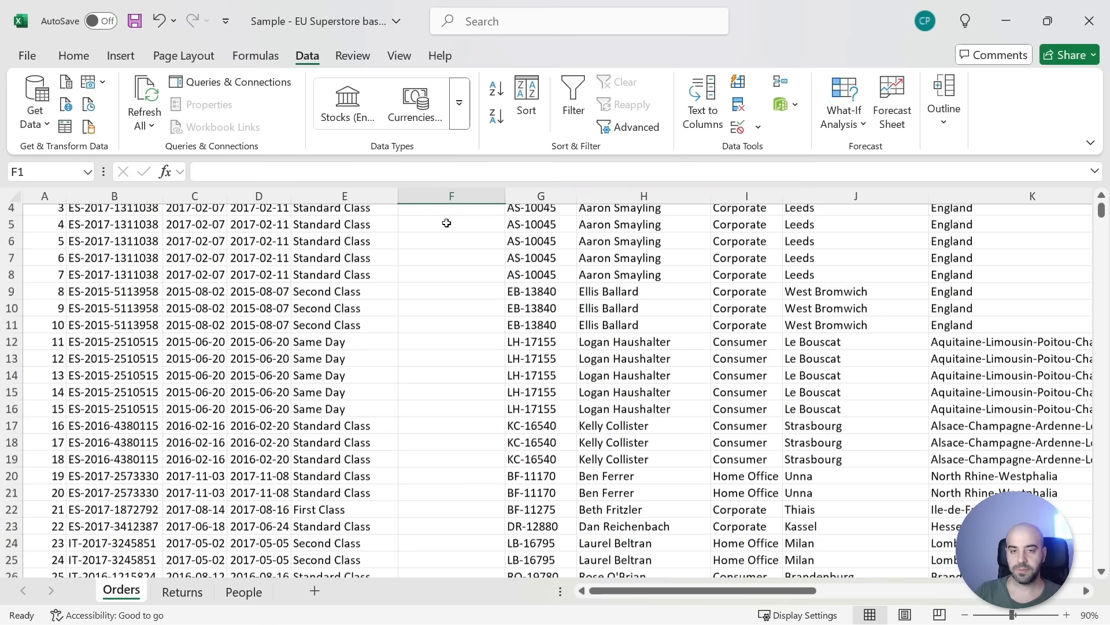
pyautogui.write('Shi')
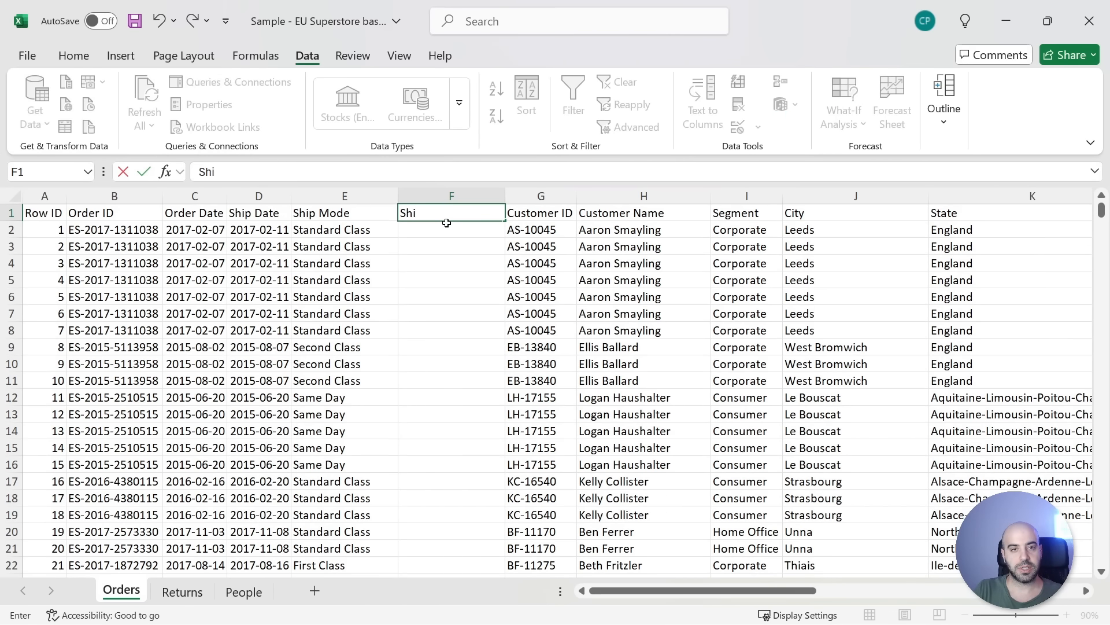
pyautogui.write('pMode')
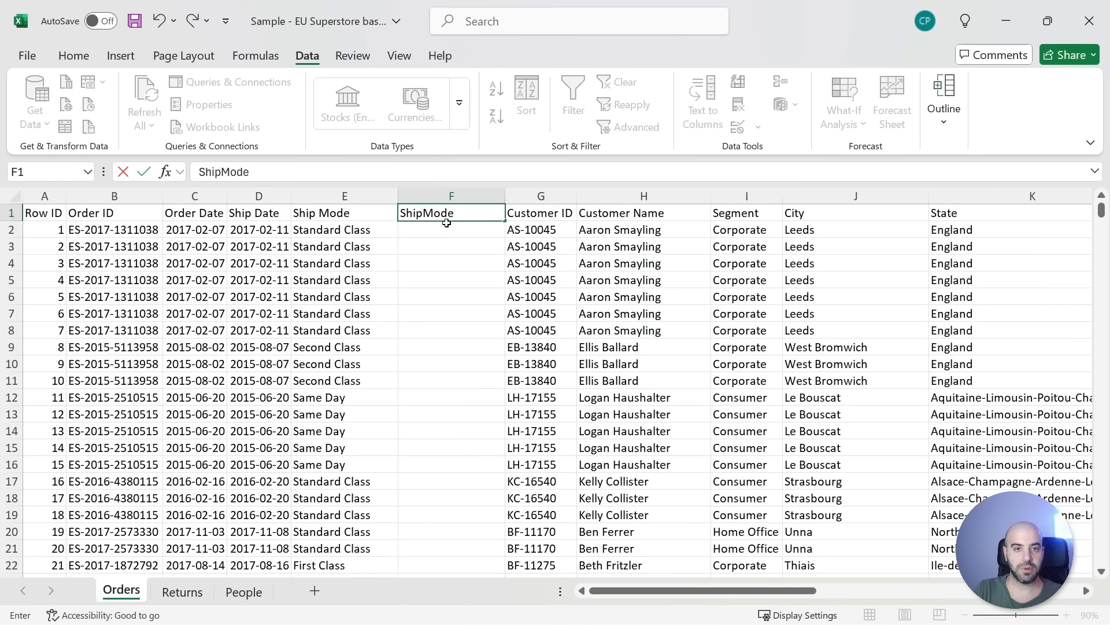
pyautogui.press('Return')
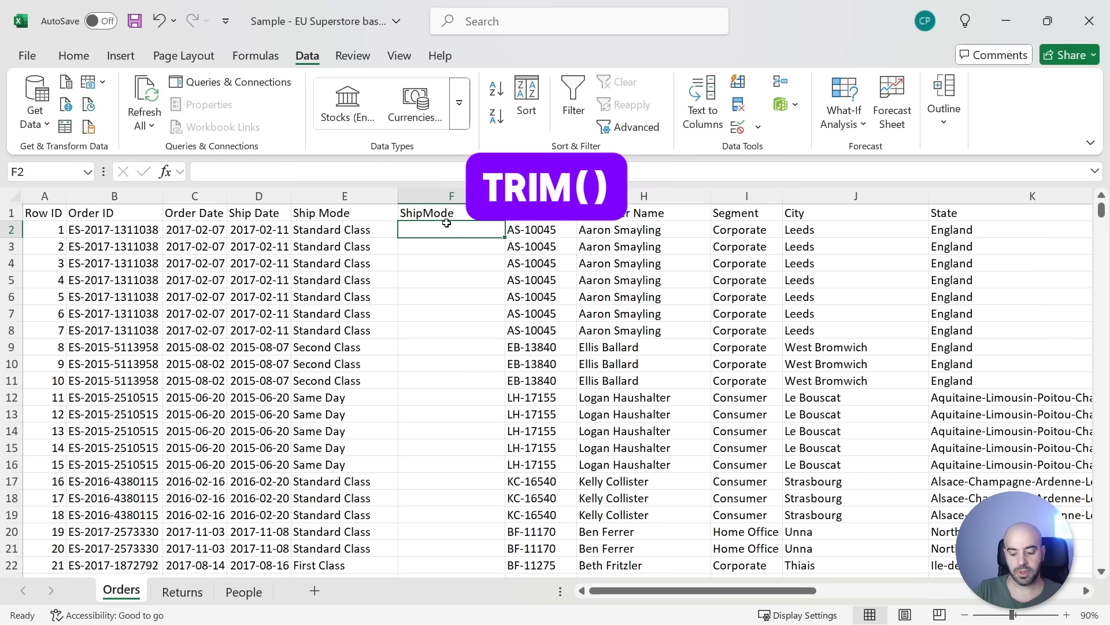
# Enter the formula =TRIM(E2) in F2 to strip extra spaces from the Ship Mode value, and reselect the cell
pyautogui.write('=tr')
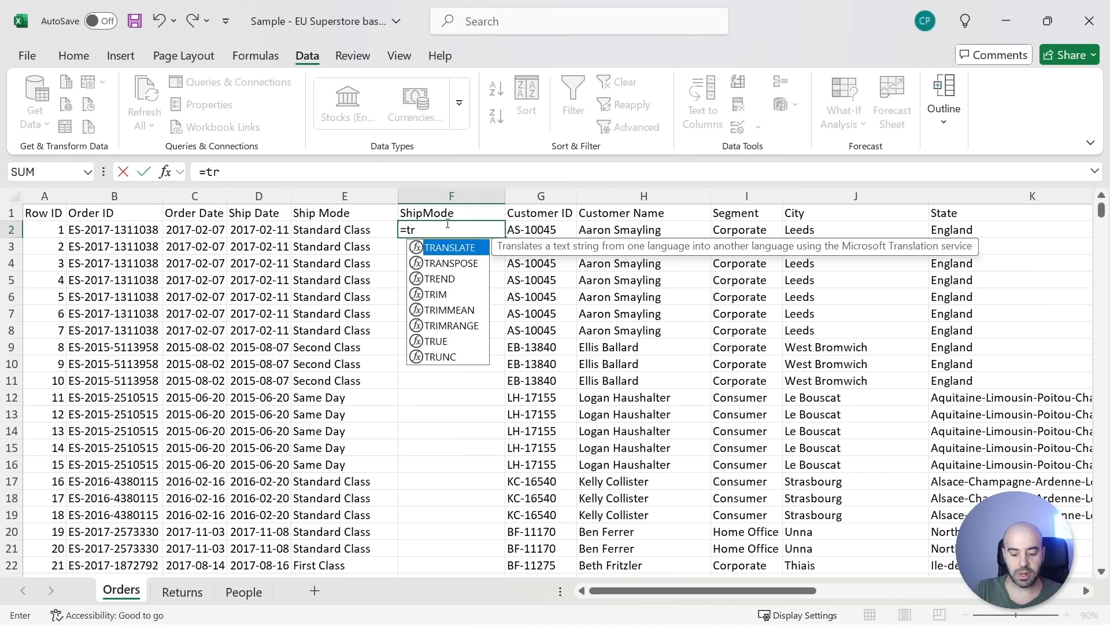
pyautogui.write('im(')
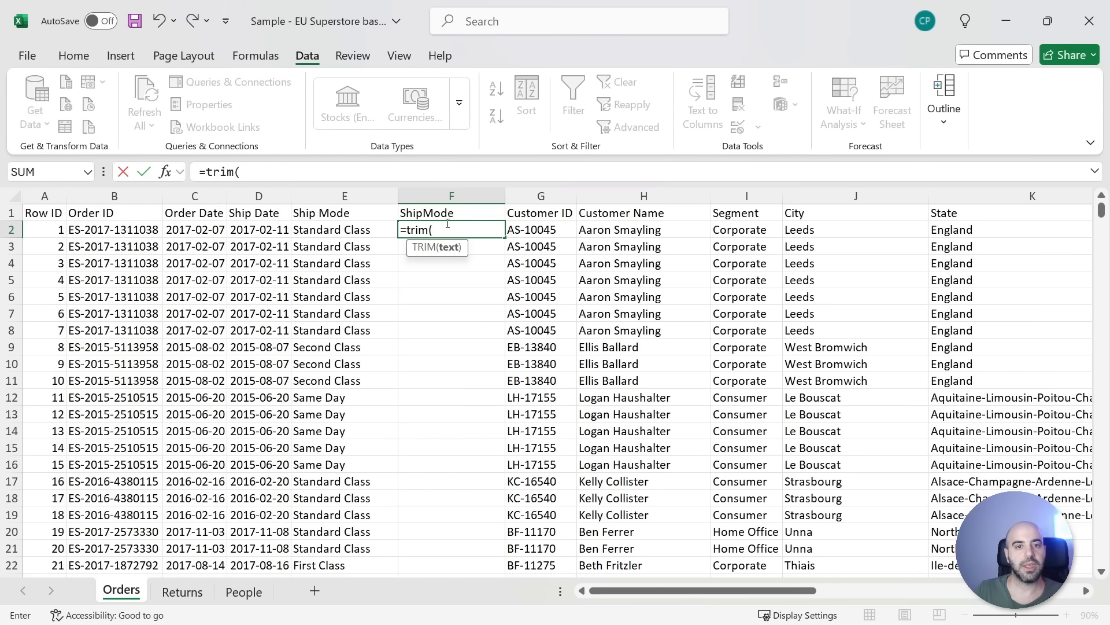
pyautogui.click(367, 230)
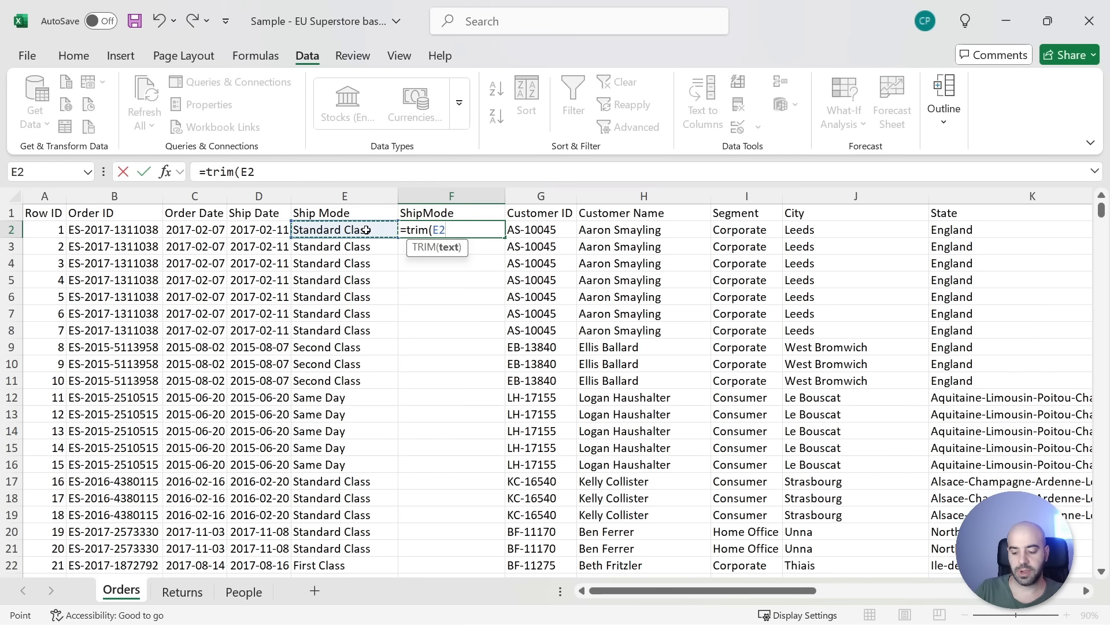
pyautogui.write(')')
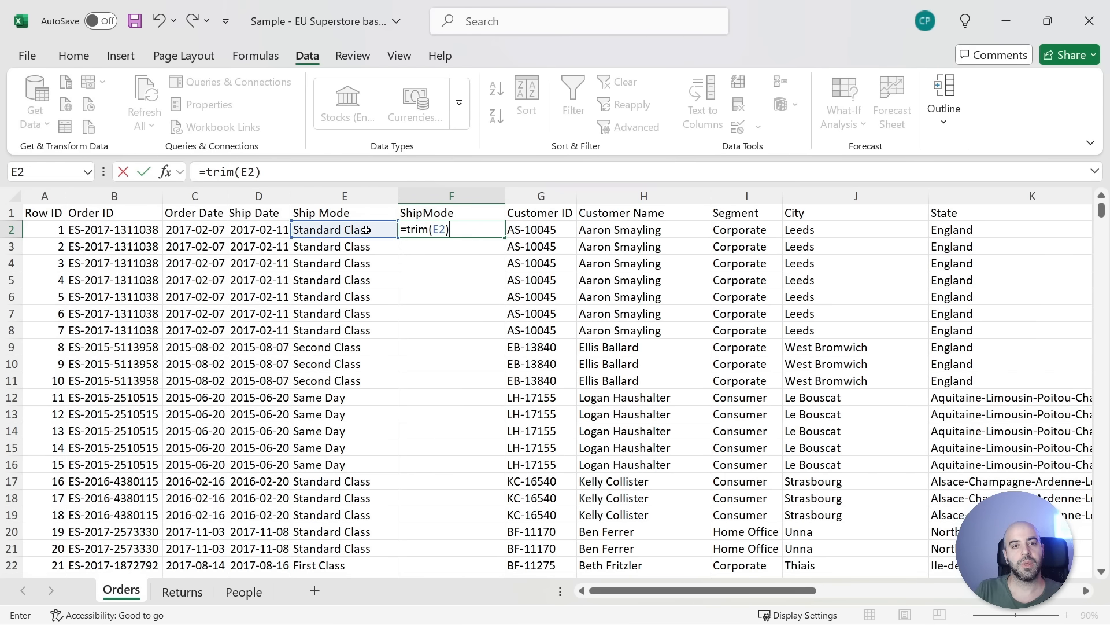
pyautogui.press('Return')
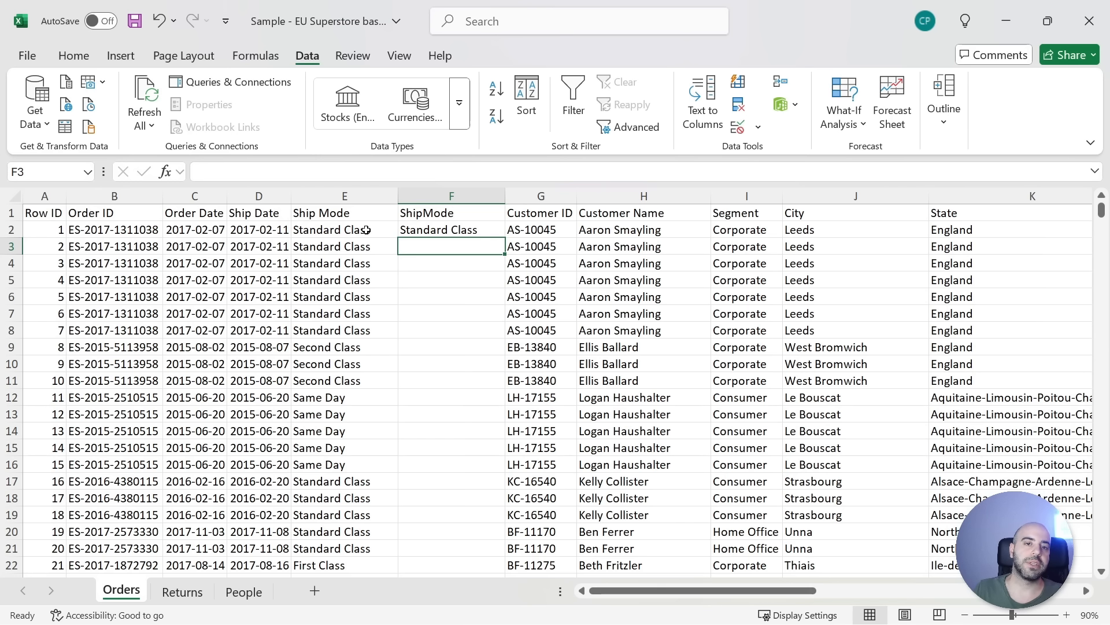
pyautogui.click(474, 230)
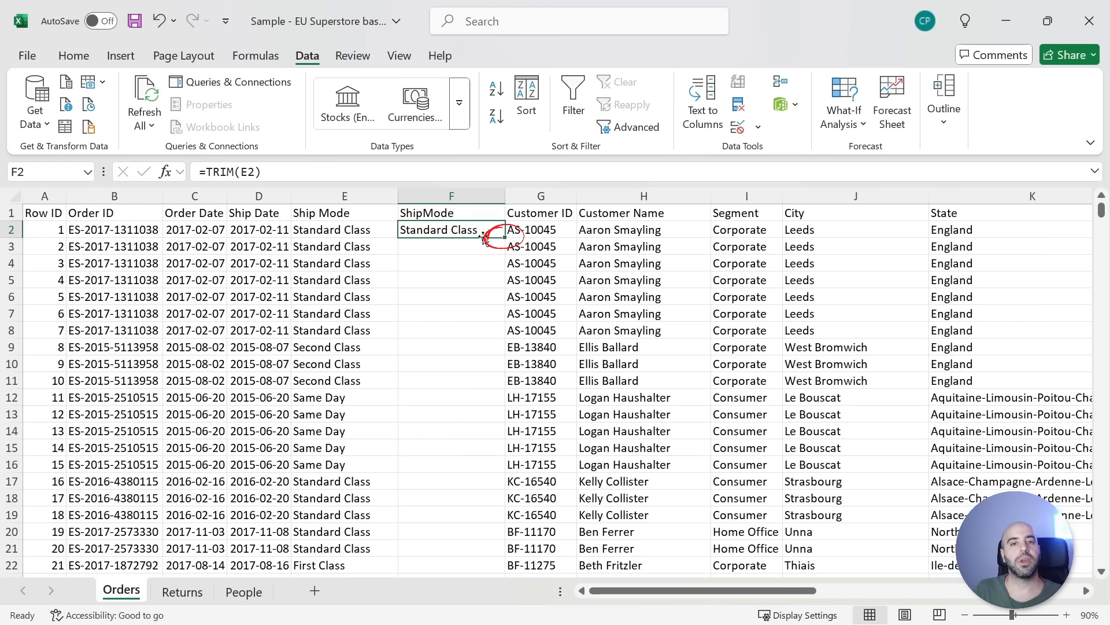
# Fill the TRIM formula from F2 down the whole ShipMode column and check the trimmed entries in rows 31 to 34
pyautogui.doubleClick(504, 237)
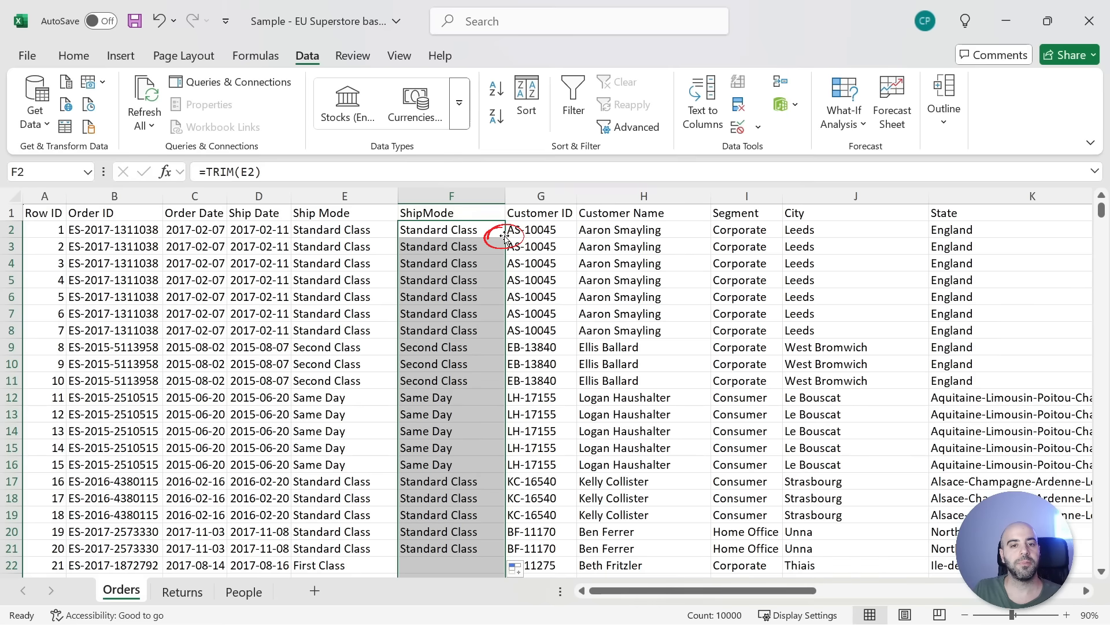
pyautogui.scroll(-7, 462, 347)
pyautogui.click(445, 330)
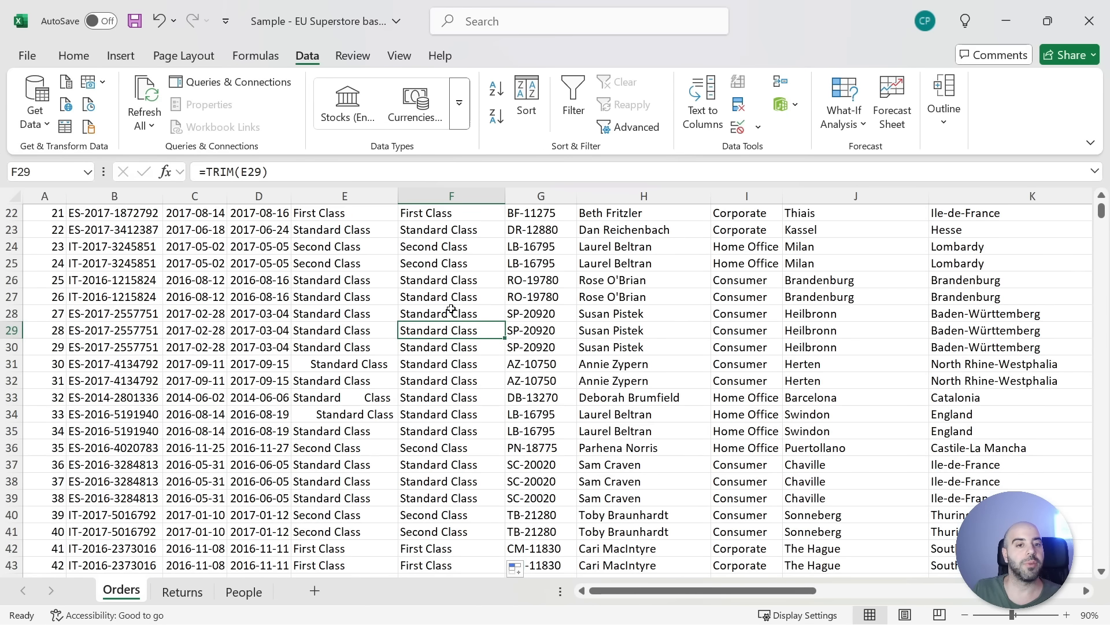
pyautogui.moveTo(436, 366); pyautogui.dragTo(447, 418)
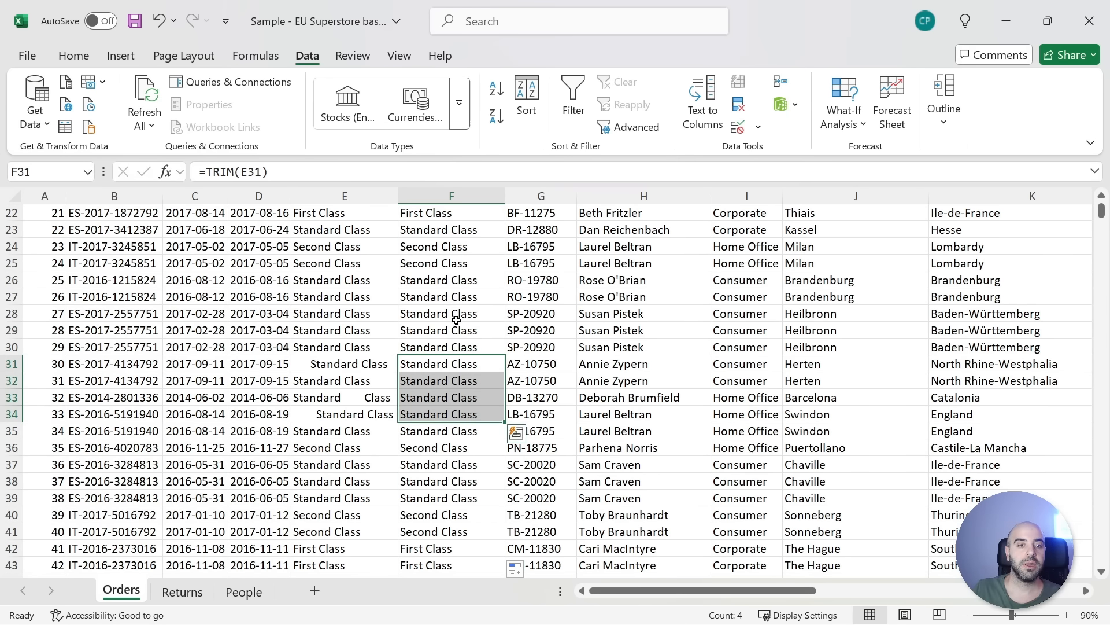
pyautogui.hotkey('ctrl', 'Up')
pyautogui.click(428, 280)
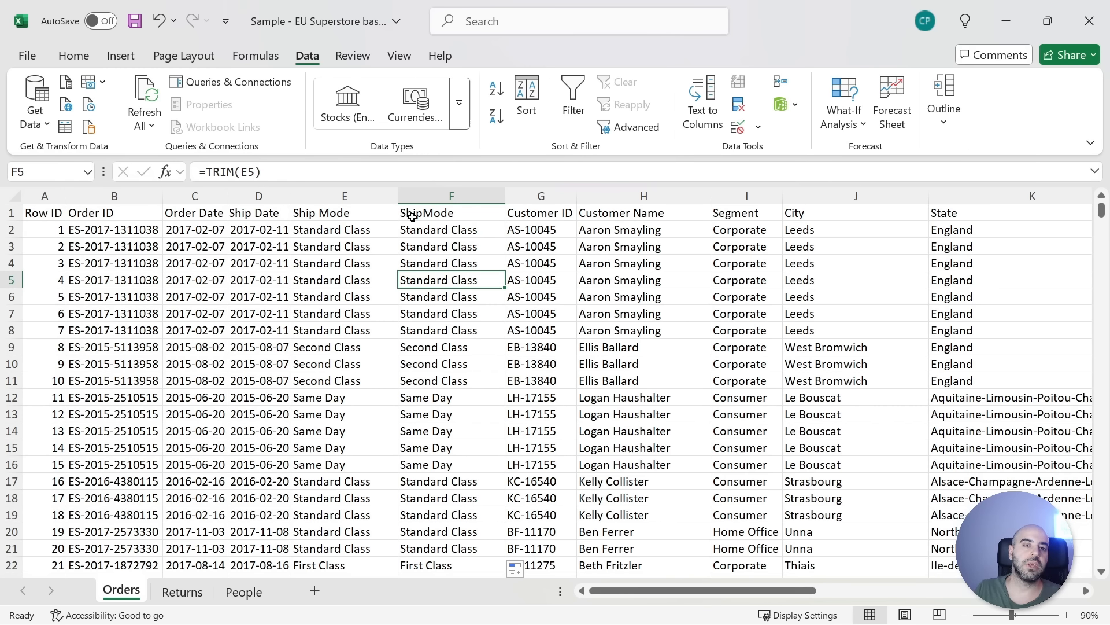
# Copy the whole ShipMode column from F1 down and paste it over itself as values to replace the formulas
pyautogui.click(442, 213)
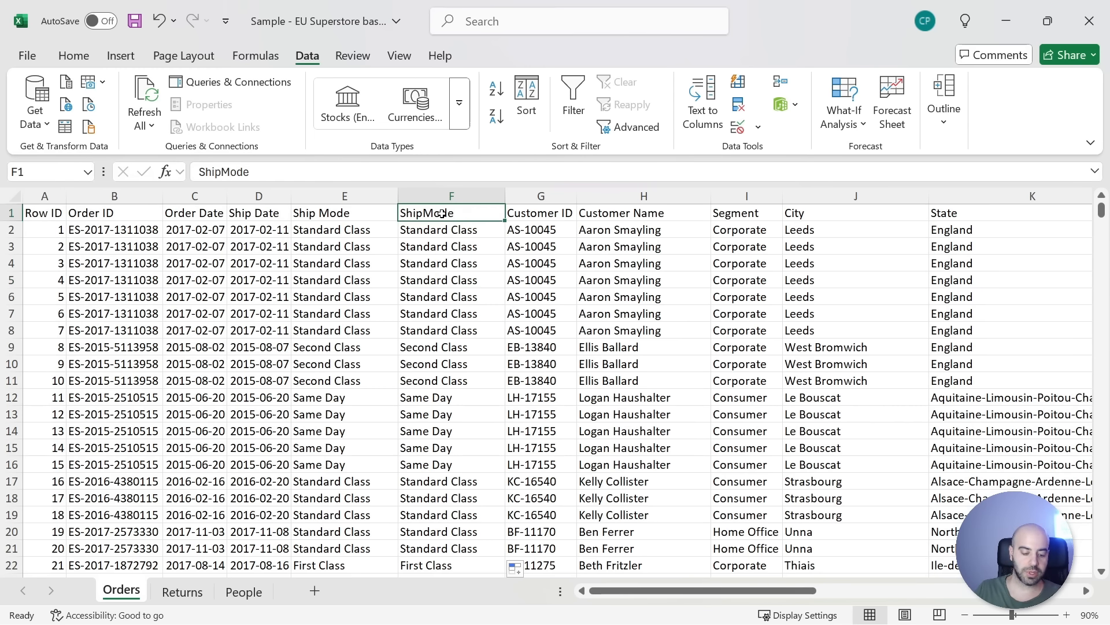
pyautogui.hotkey('ctrl', 'shift', 'Down')
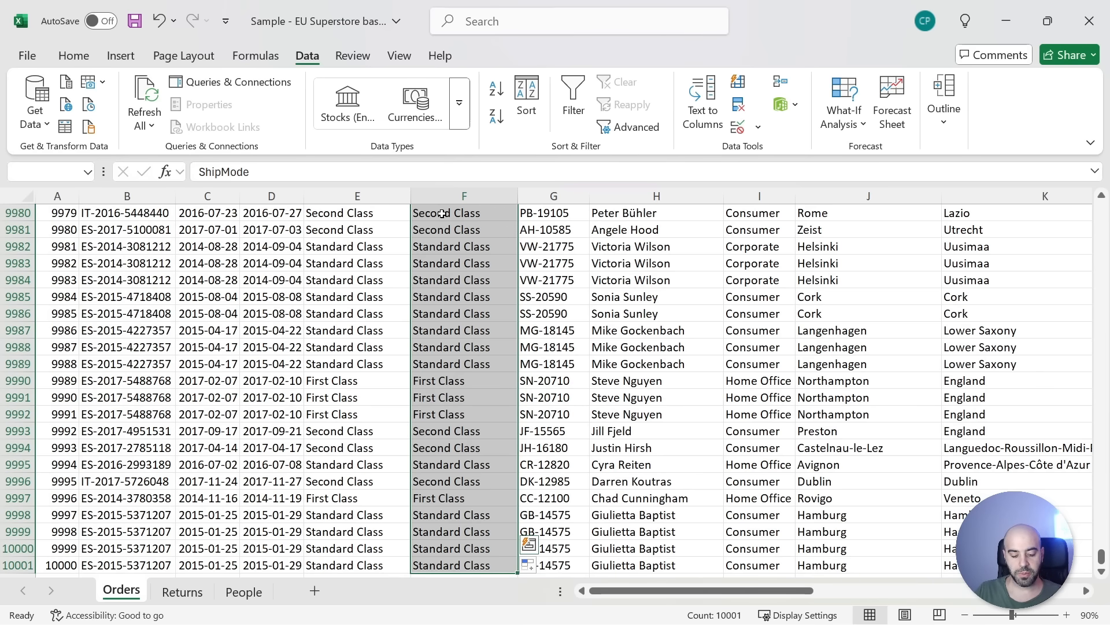
pyautogui.hotkey('ctrl', 'c')
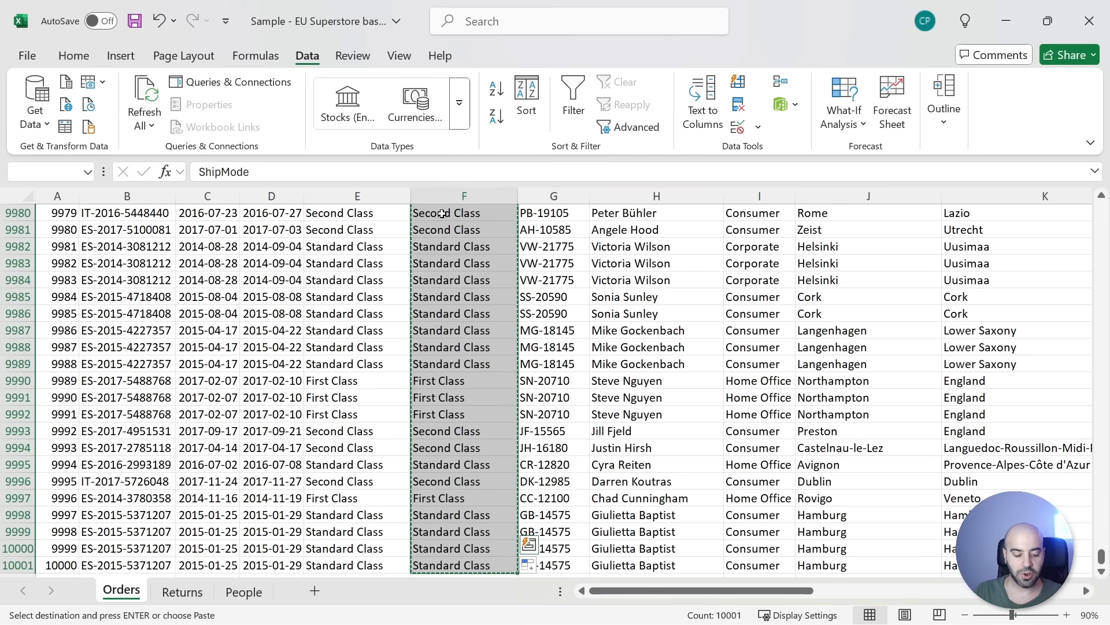
pyautogui.hotkey('ctrl', 'shift', 'v')
# Examine cells F4 to F9 in the ShipMode column to check whether they hold plain text instead of formulas
pyautogui.click(452, 262)
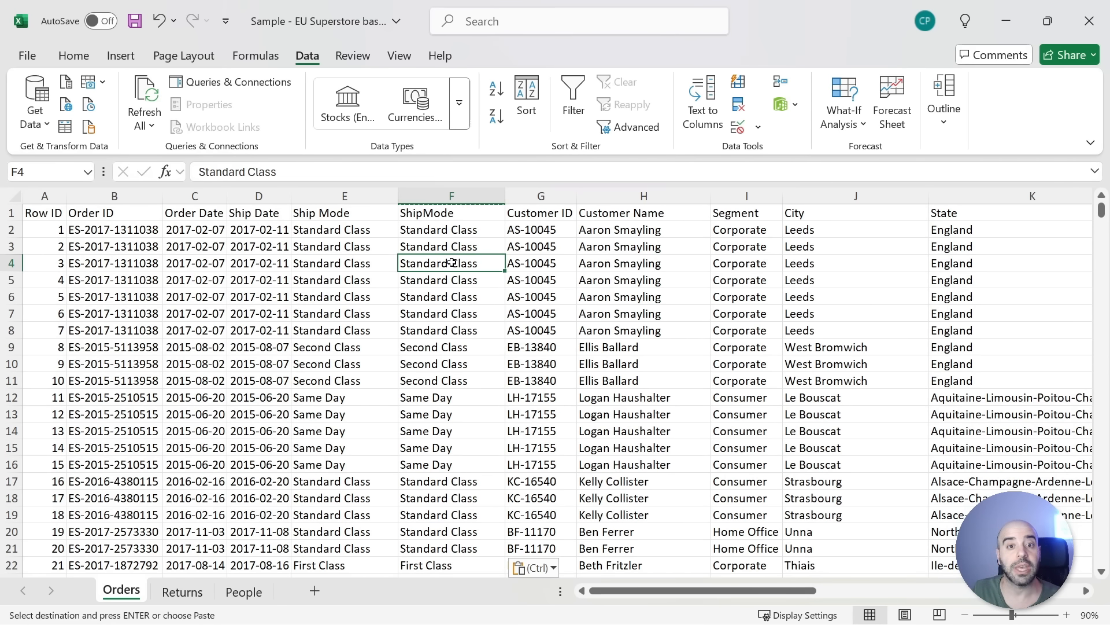
pyautogui.press('Down')
pyautogui.press('Down')
pyautogui.press('Down')
pyautogui.press('Down')
pyautogui.press('Down')
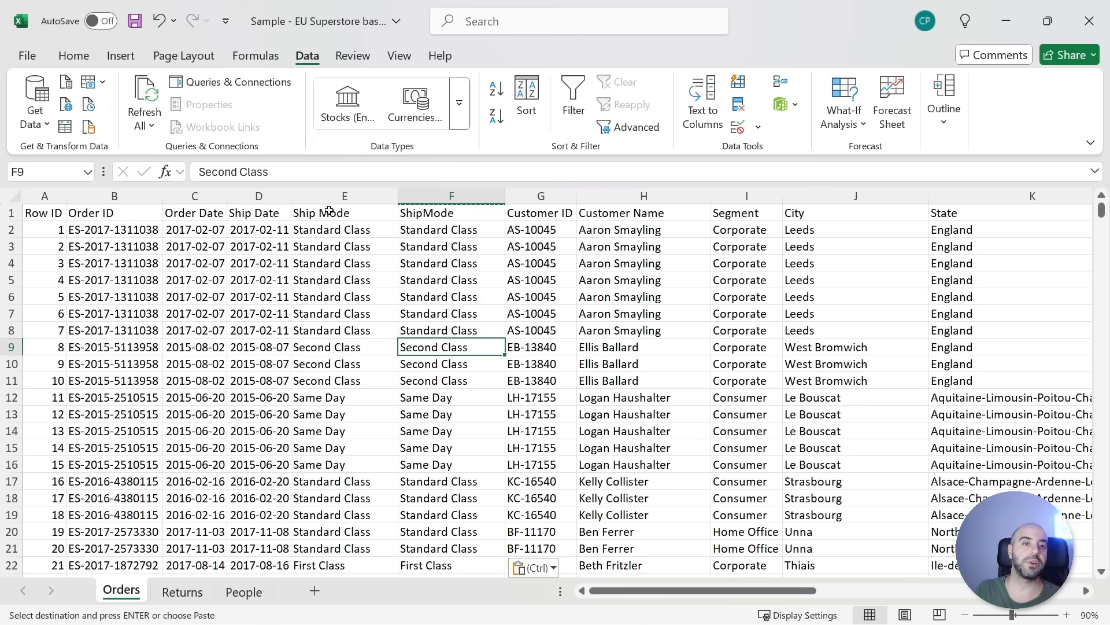
pyautogui.moveTo(297, 179); pyautogui.dragTo(184, 176)
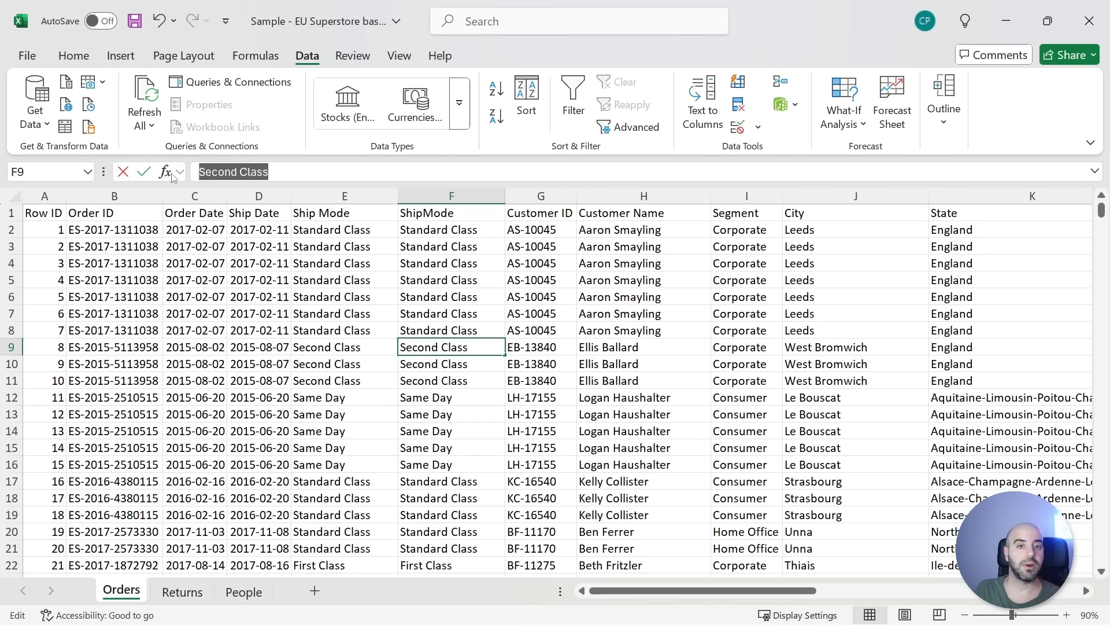
pyautogui.click(405, 280)
# Delete the original Ship Mode column E, keeping only the trimmed ShipMode column
pyautogui.click(358, 191)
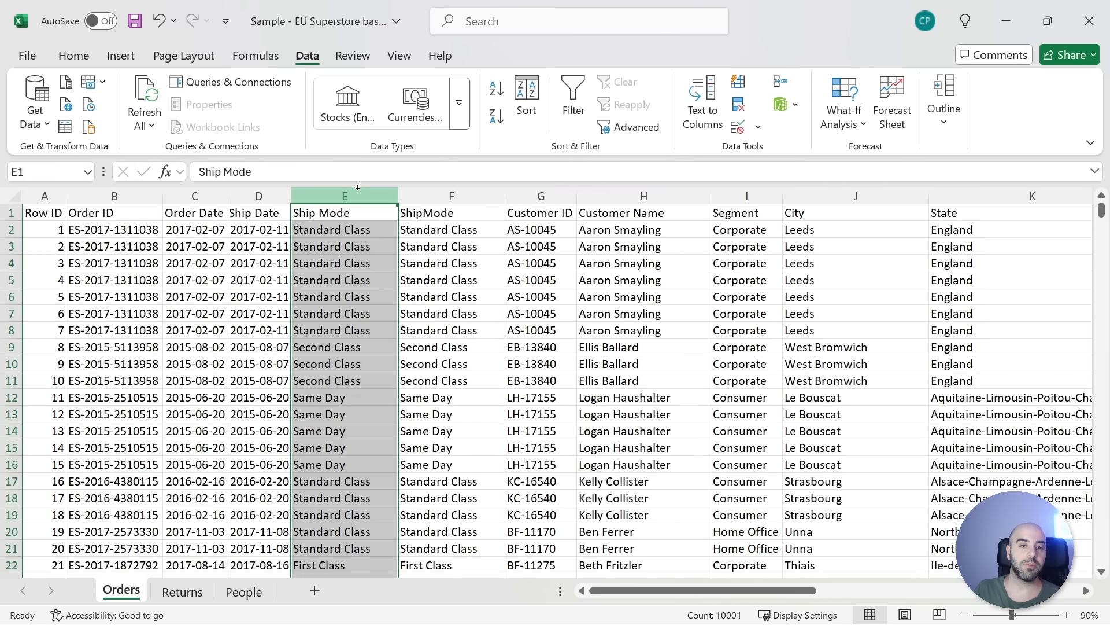
pyautogui.hotkey('ctrl', '-')
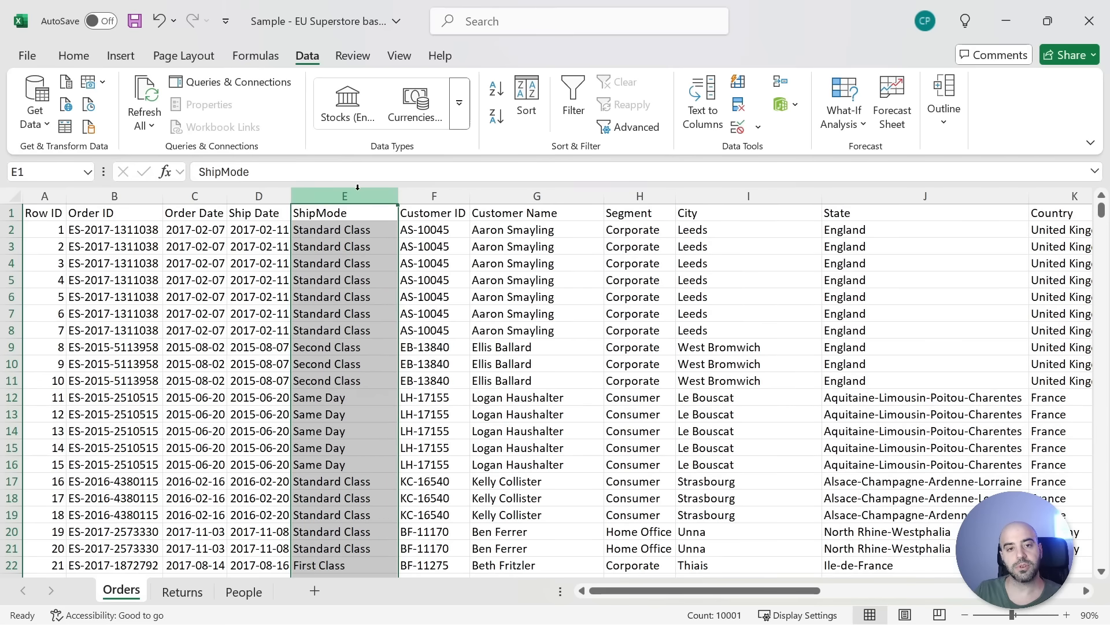
pyautogui.click(361, 229)
pyautogui.click(343, 210)
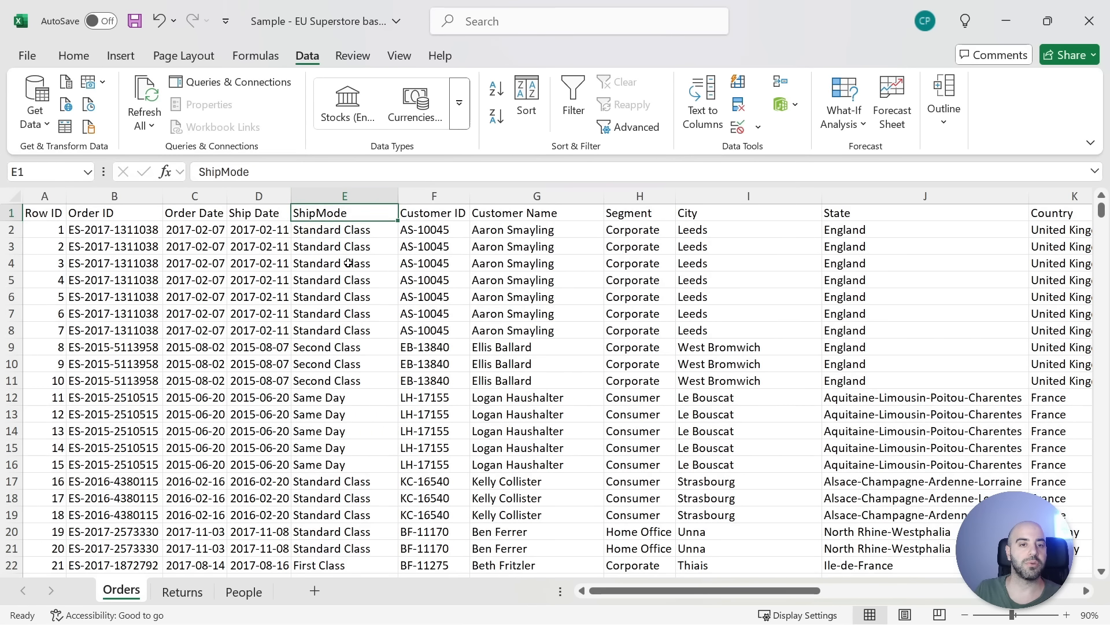
pyautogui.click(350, 313)
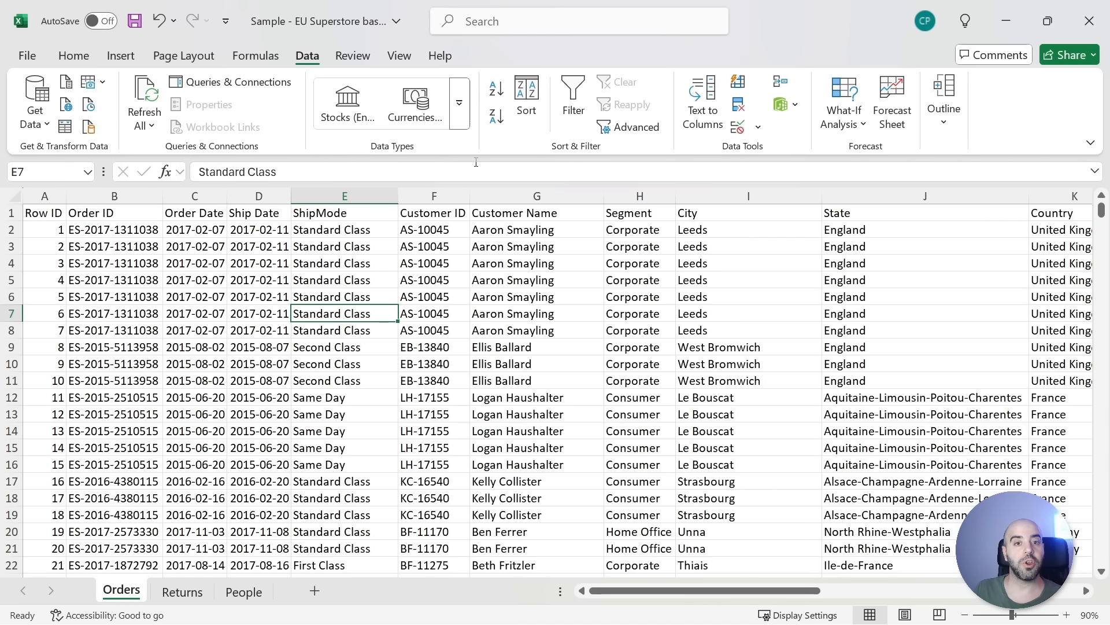
# Start Text to Columns on the Customer ID column as Delimited, using a hyphen as the Other delimiter, and continue to the final wizard step
pyautogui.click(436, 196)
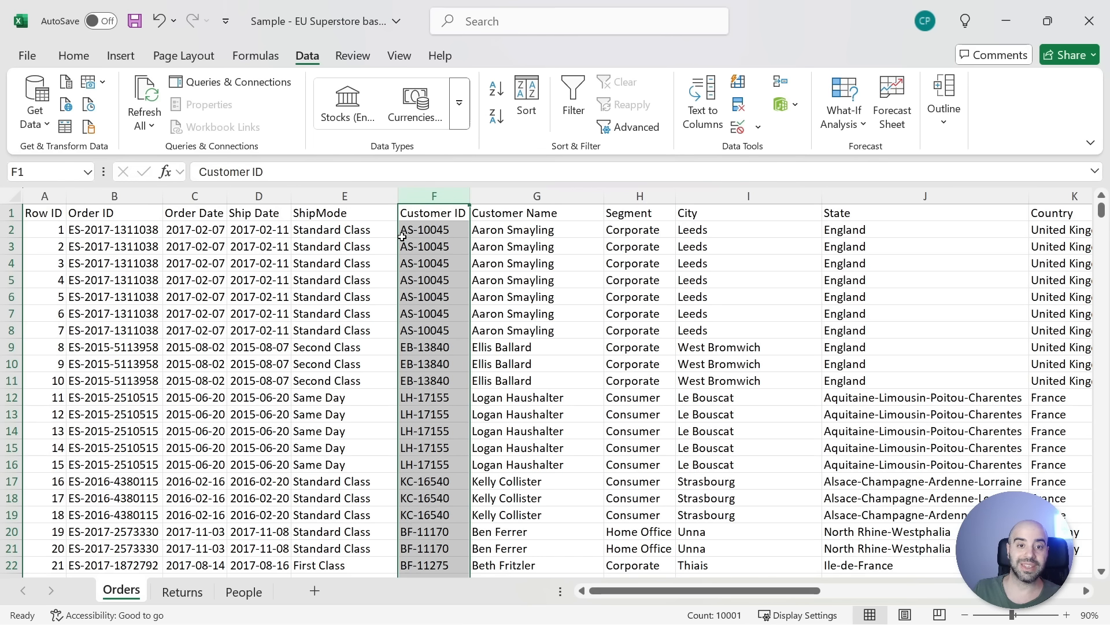
pyautogui.click(506, 234)
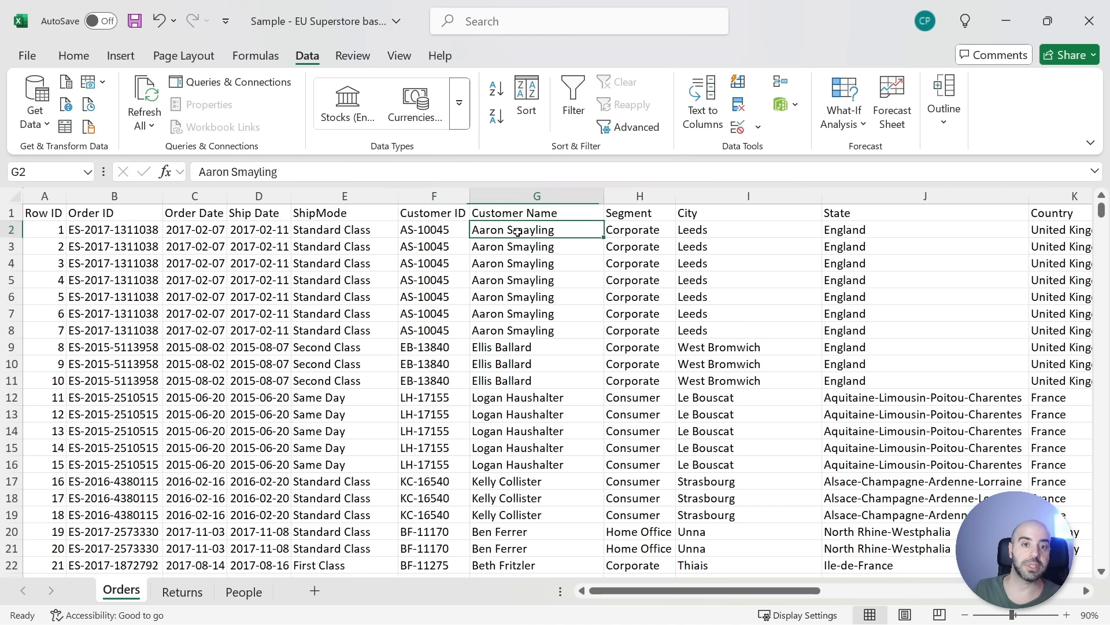
pyautogui.click(441, 231)
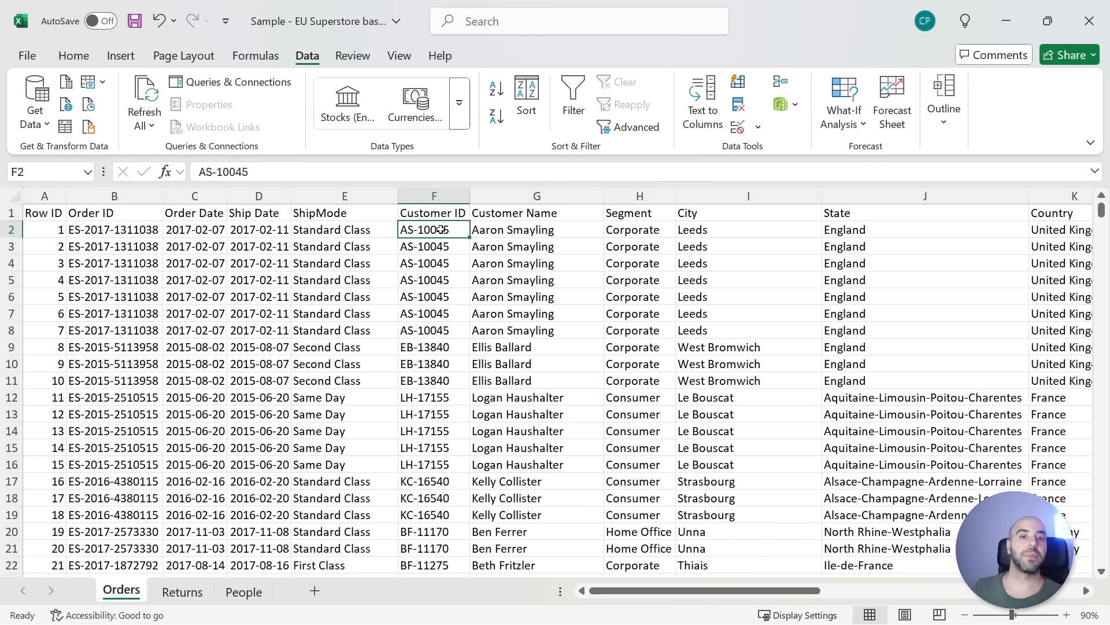
pyautogui.press('Left')
pyautogui.click(439, 199)
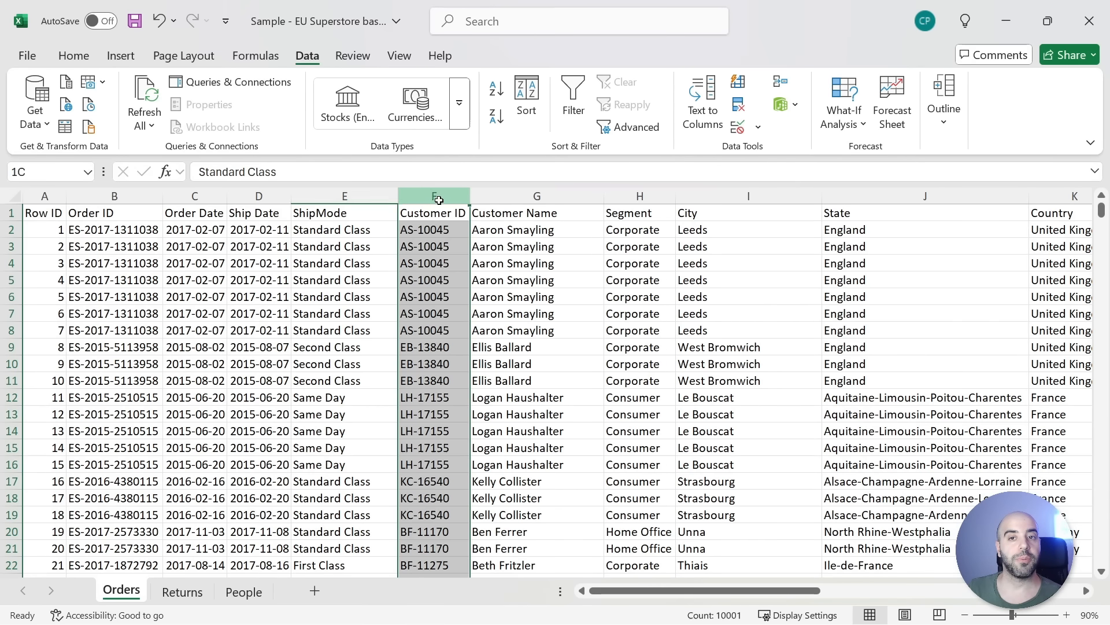
pyautogui.click(692, 111)
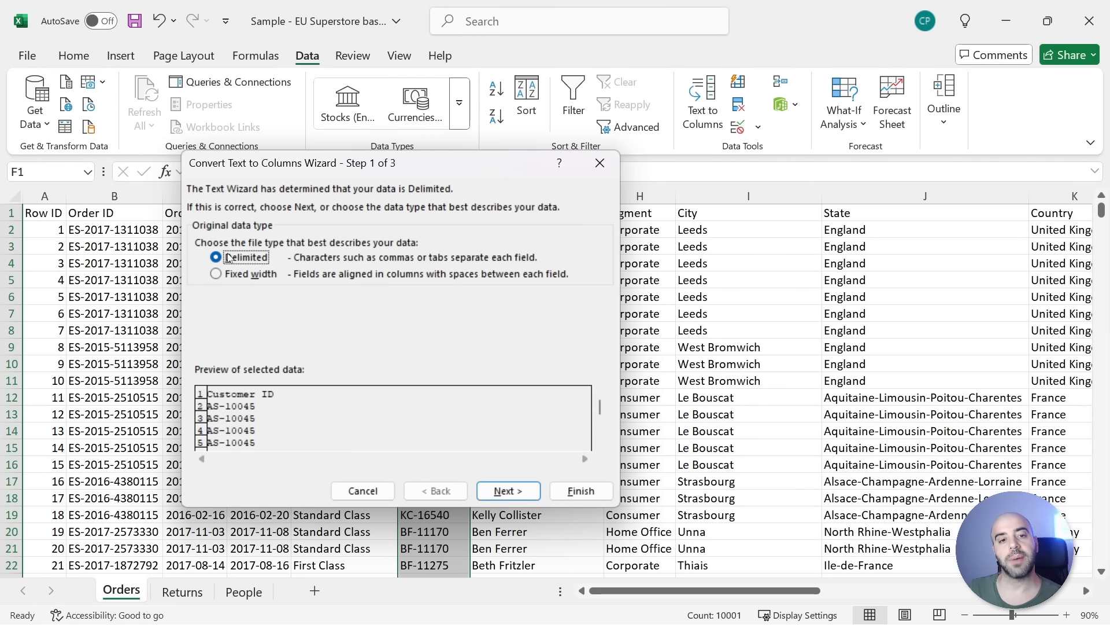
pyautogui.click(493, 490)
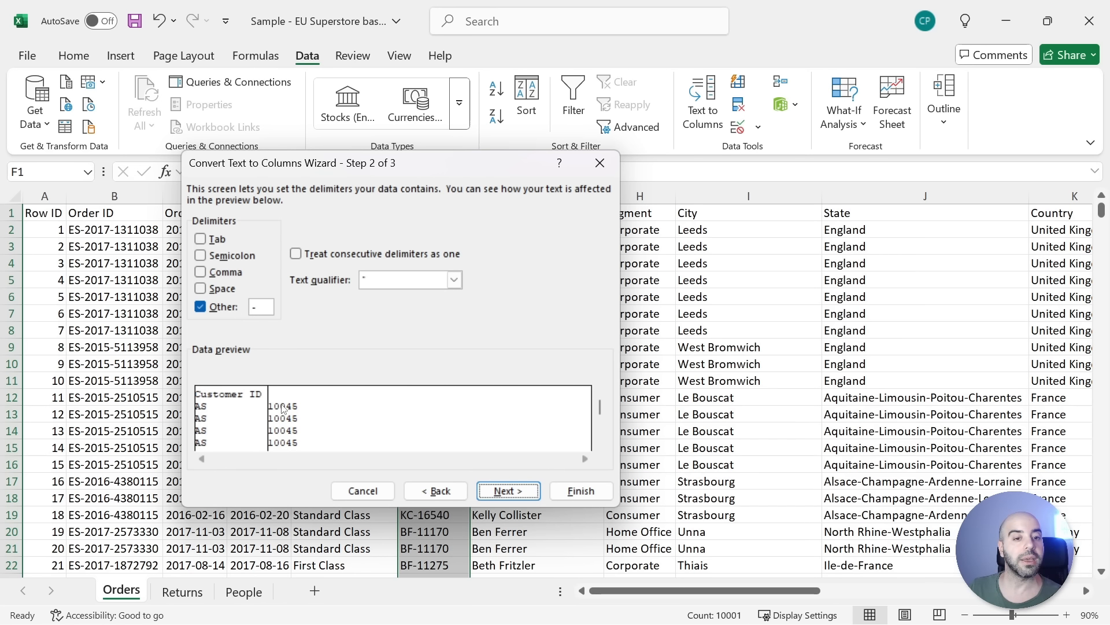
pyautogui.click(508, 492)
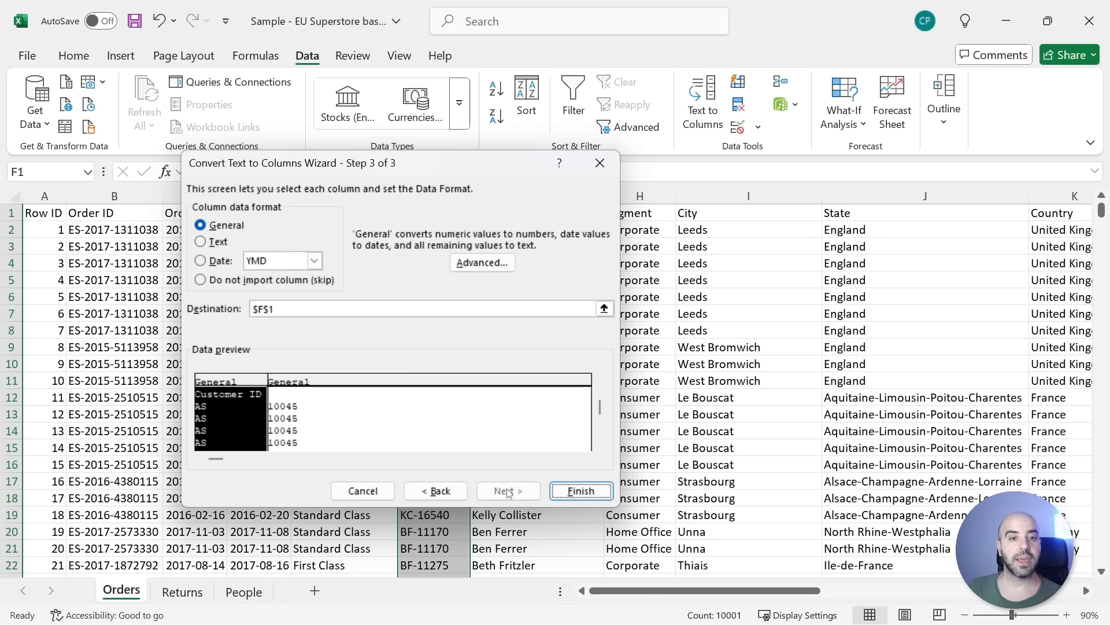
# Set the split's destination to the empty column U after Profit and finish the Text to Columns conversion
pyautogui.click(253, 309)
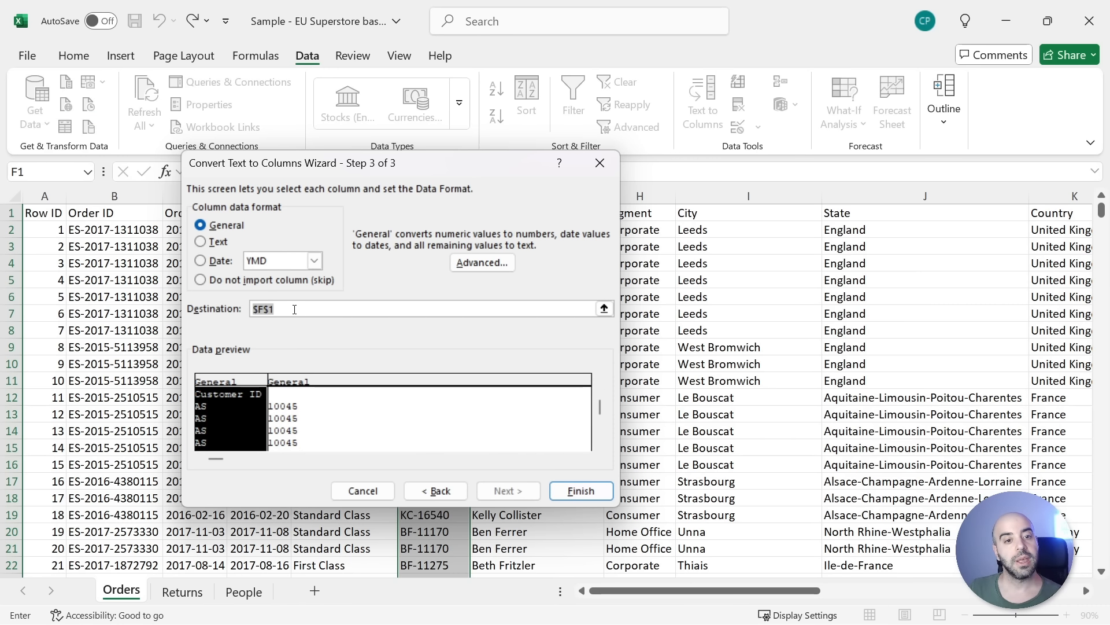
pyautogui.moveTo(429, 166); pyautogui.dragTo(817, 231)
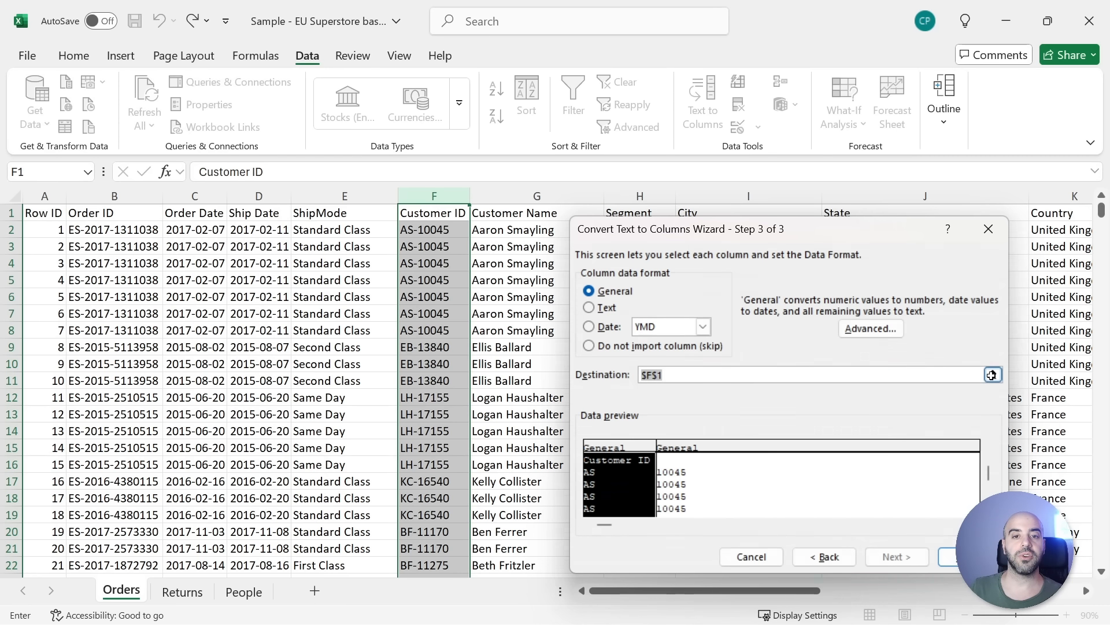
pyautogui.click(992, 374)
pyautogui.moveTo(726, 590); pyautogui.dragTo(984, 590)
pyautogui.moveTo(908, 234); pyautogui.dragTo(615, 372)
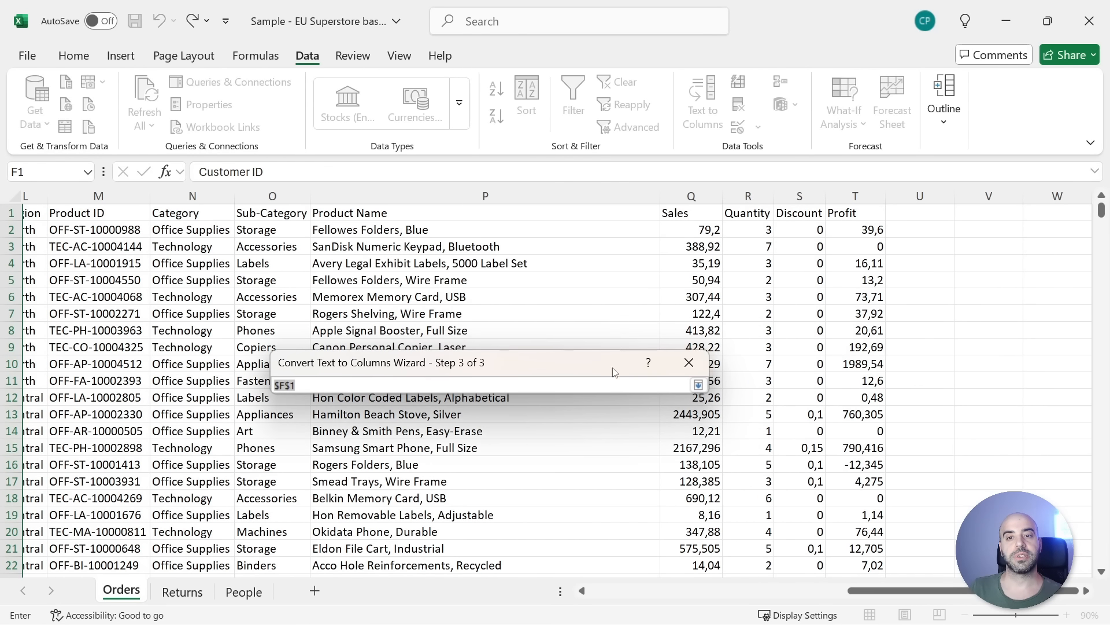
pyautogui.click(924, 197)
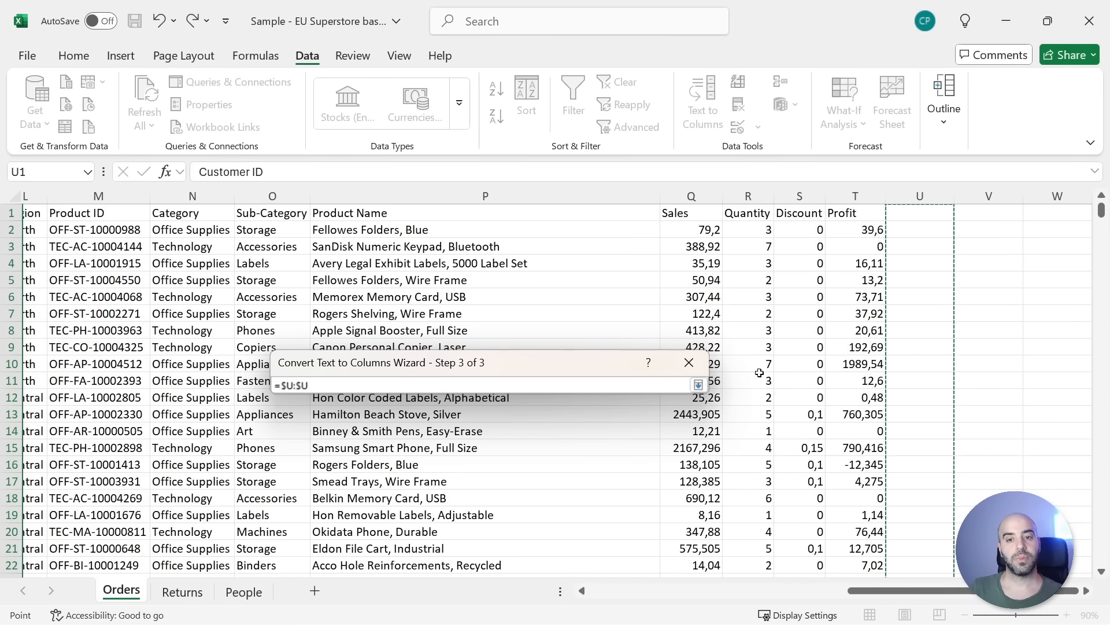
pyautogui.click(699, 387)
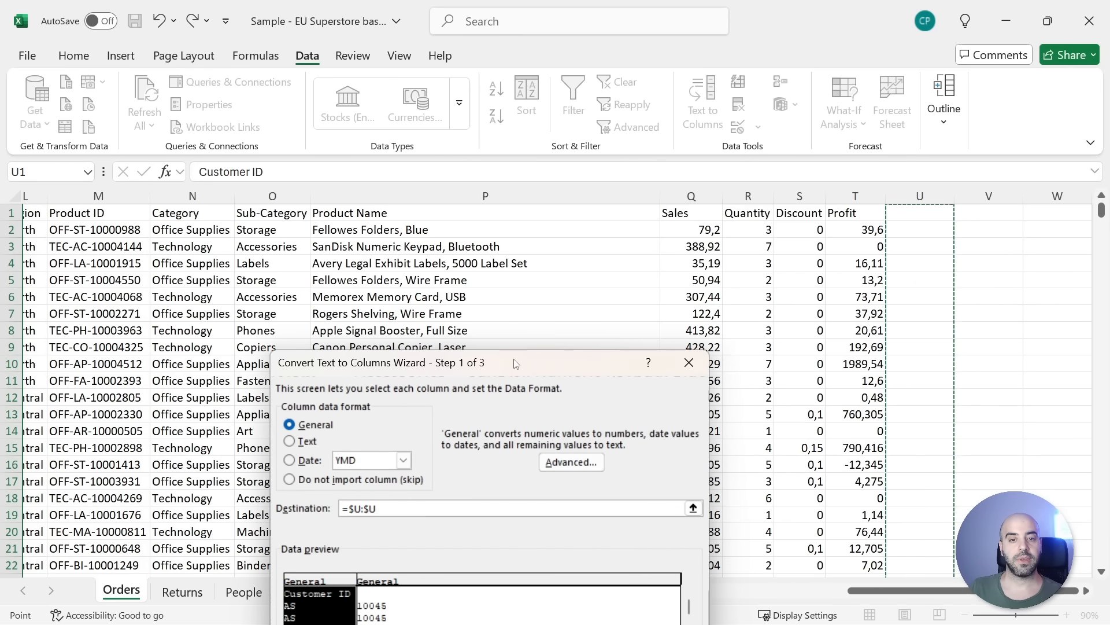
pyautogui.moveTo(512, 295); pyautogui.dragTo(511, 211)
pyautogui.click(665, 536)
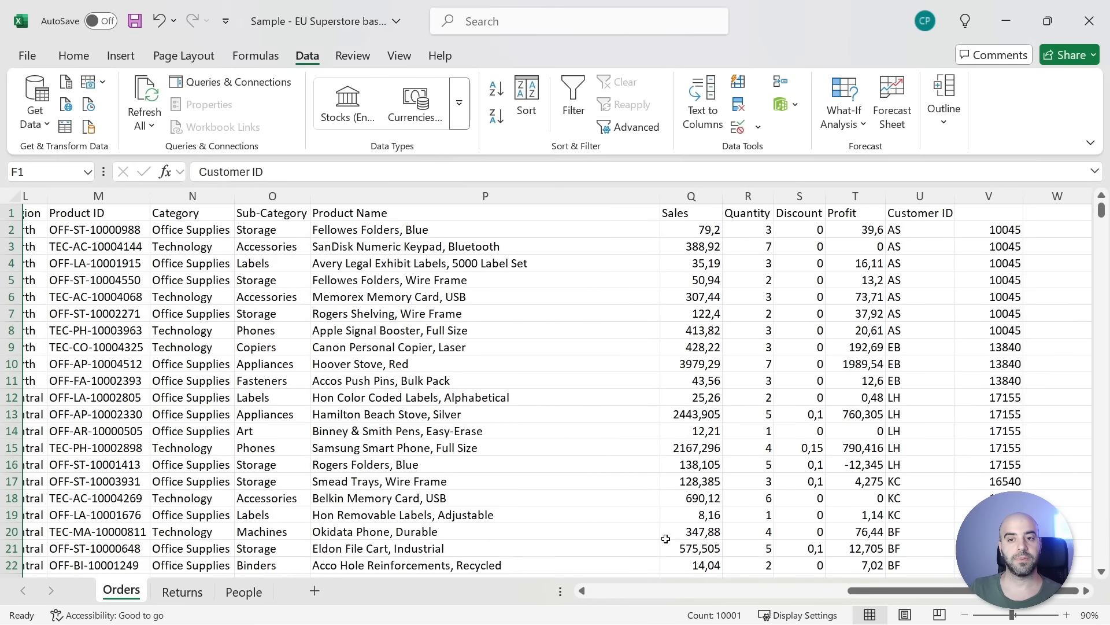
# Change the header in U1 to Customer Initials for the split-off letters
pyautogui.click(926, 213)
pyautogui.hotkey('ctrl', 'shift', 'Down')
pyautogui.hotkey('shift', 'Right')
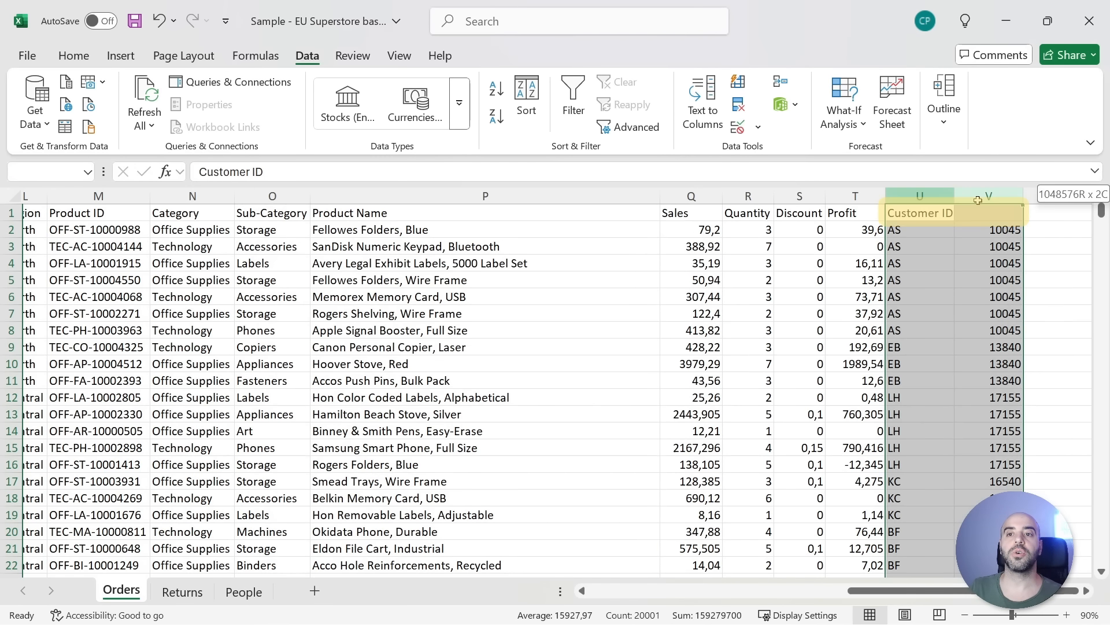
pyautogui.click(931, 215)
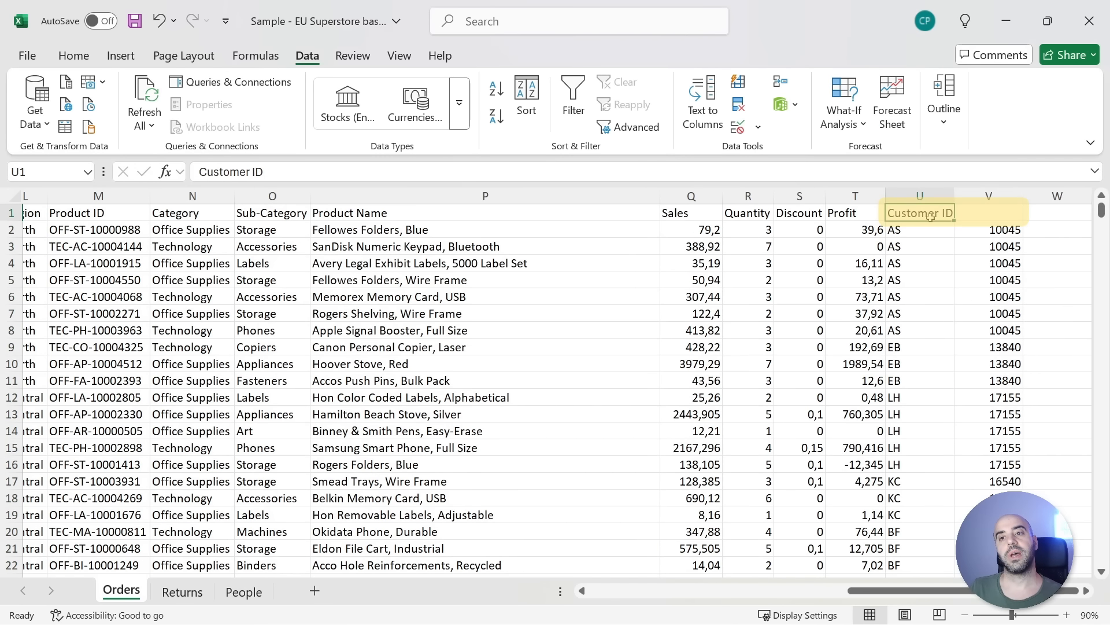
pyautogui.doubleClick(933, 215)
pyautogui.moveTo(942, 214); pyautogui.dragTo(954, 210)
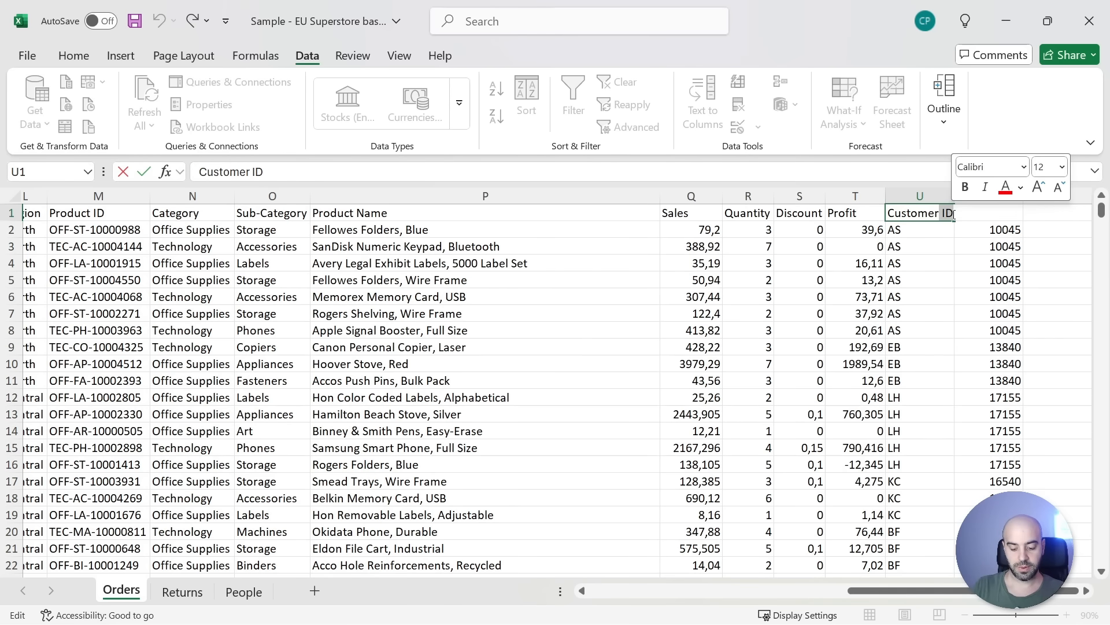
pyautogui.write('Init')
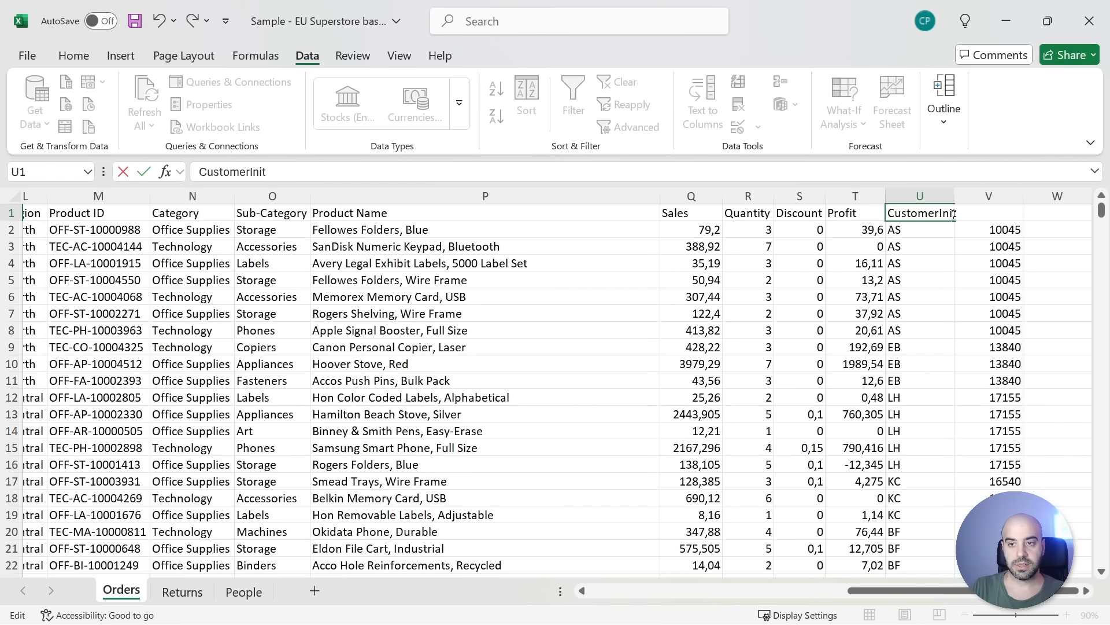
pyautogui.write('ials')
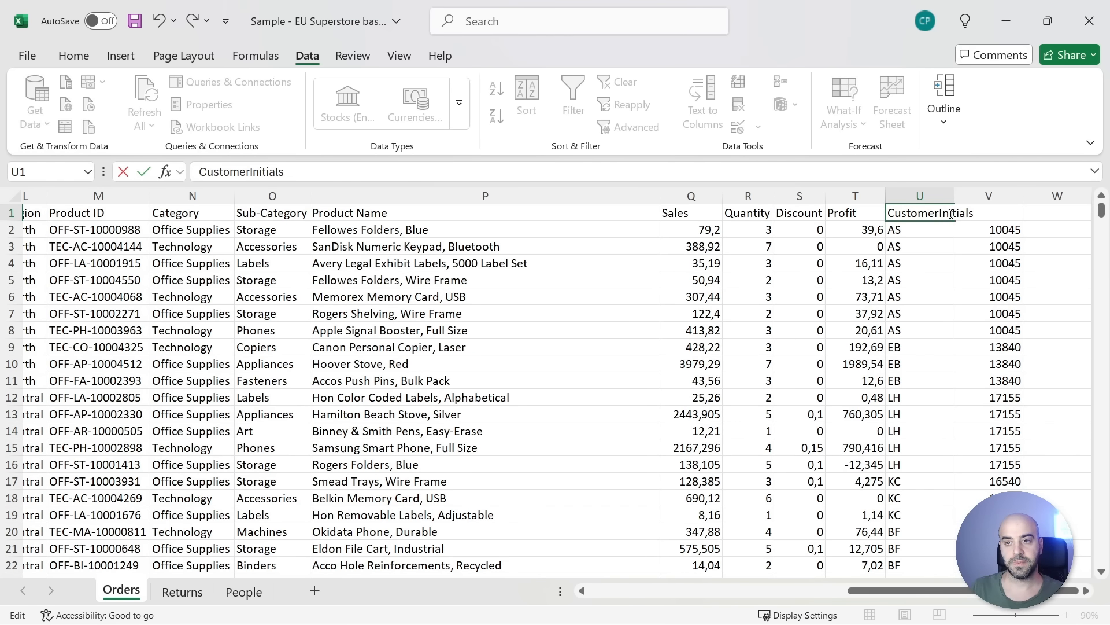
pyautogui.click(939, 213)
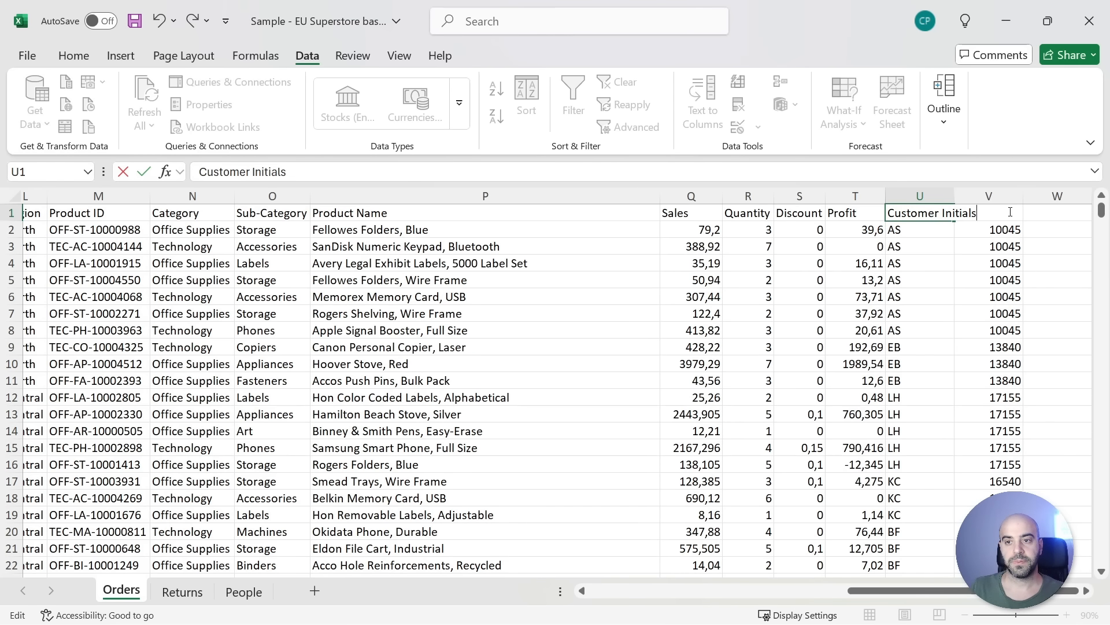
# Widen column U to fit its header and enter the header Customer ID in V1
pyautogui.click(957, 195)
pyautogui.click(958, 274)
pyautogui.moveTo(956, 197); pyautogui.dragTo(998, 197)
pyautogui.click(1034, 213)
pyautogui.write('Customer ID')
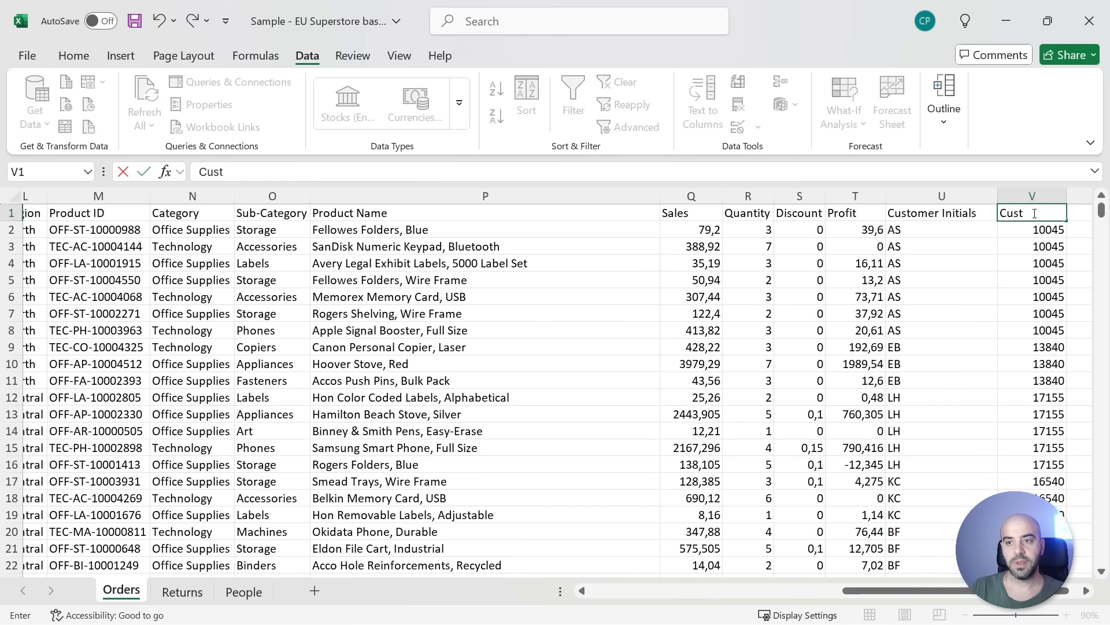
pyautogui.press('Return')
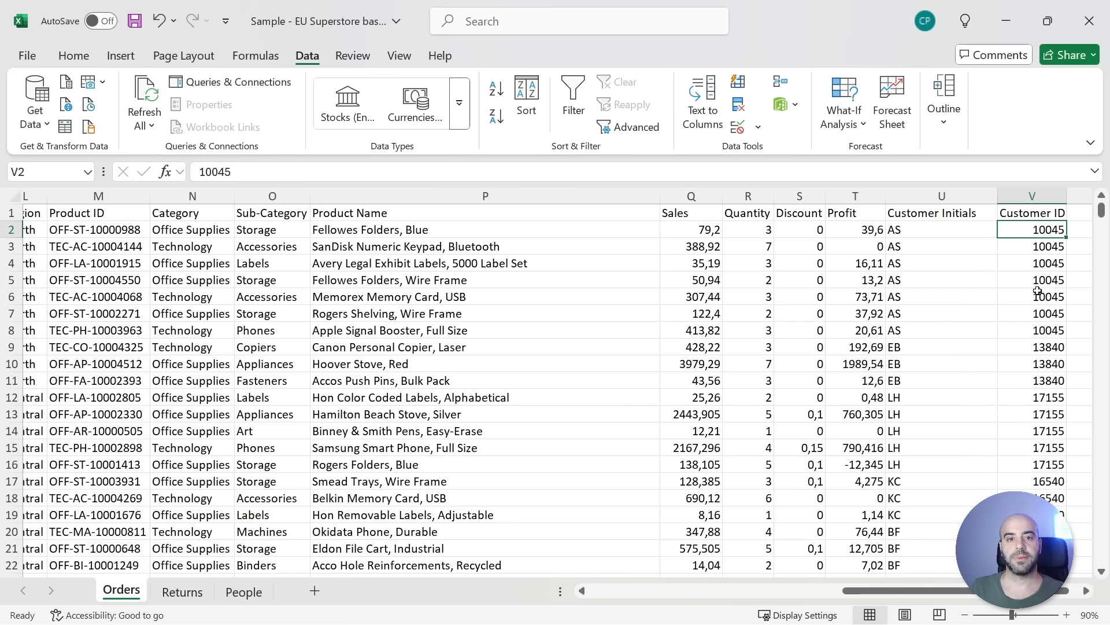
# Convert the orders data range A1:V10001 into an Excel table with headers
pyautogui.click(492, 363)
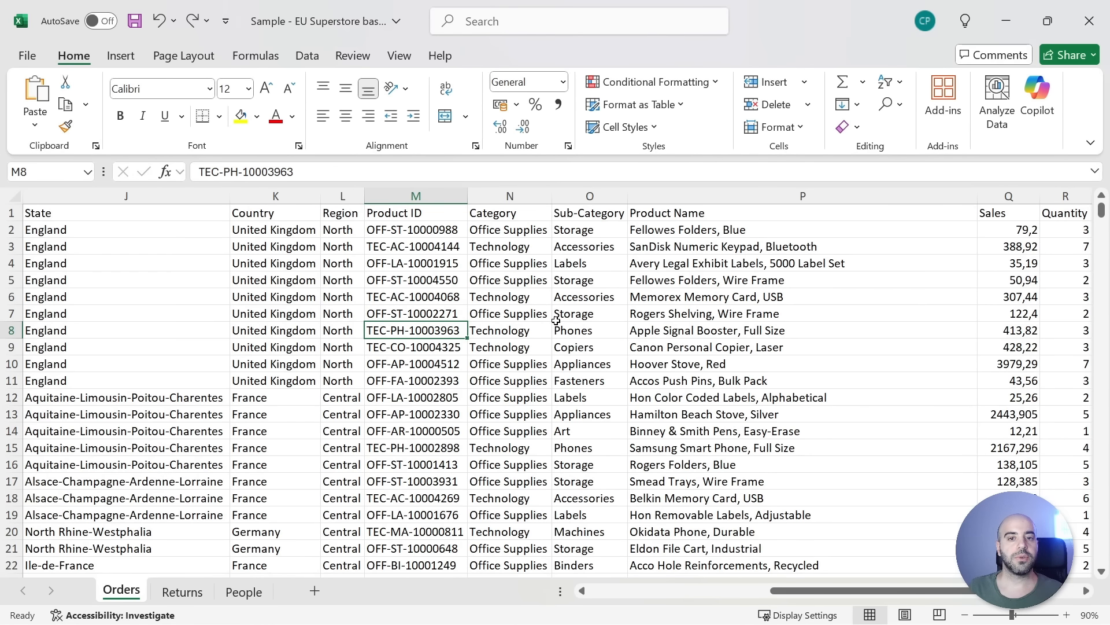
pyautogui.click(520, 285)
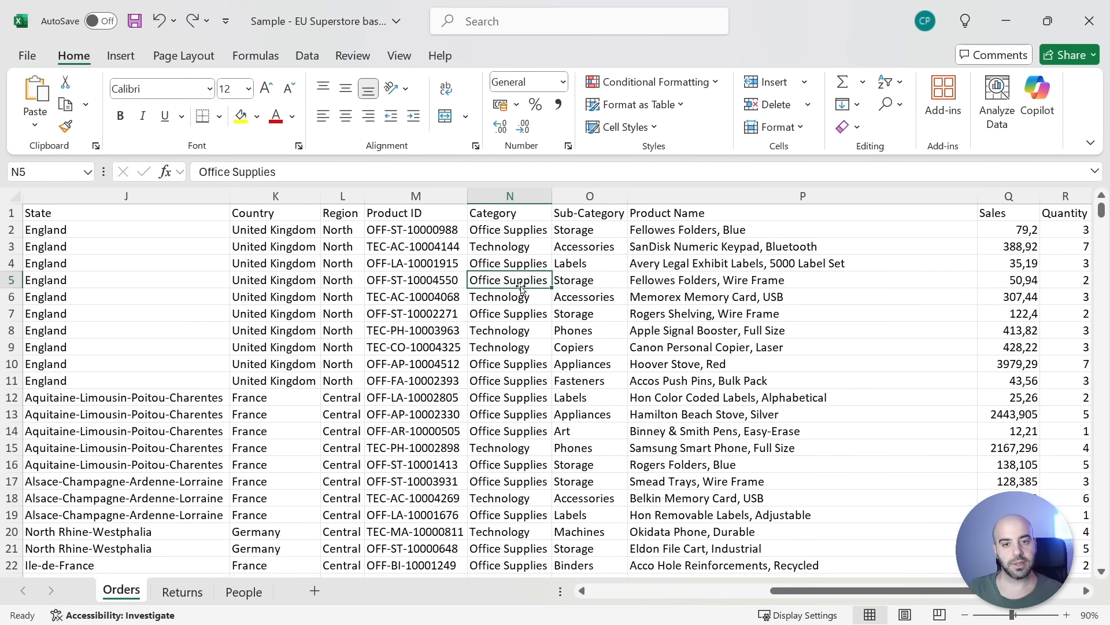
pyautogui.hotkey('ctrl', 't')
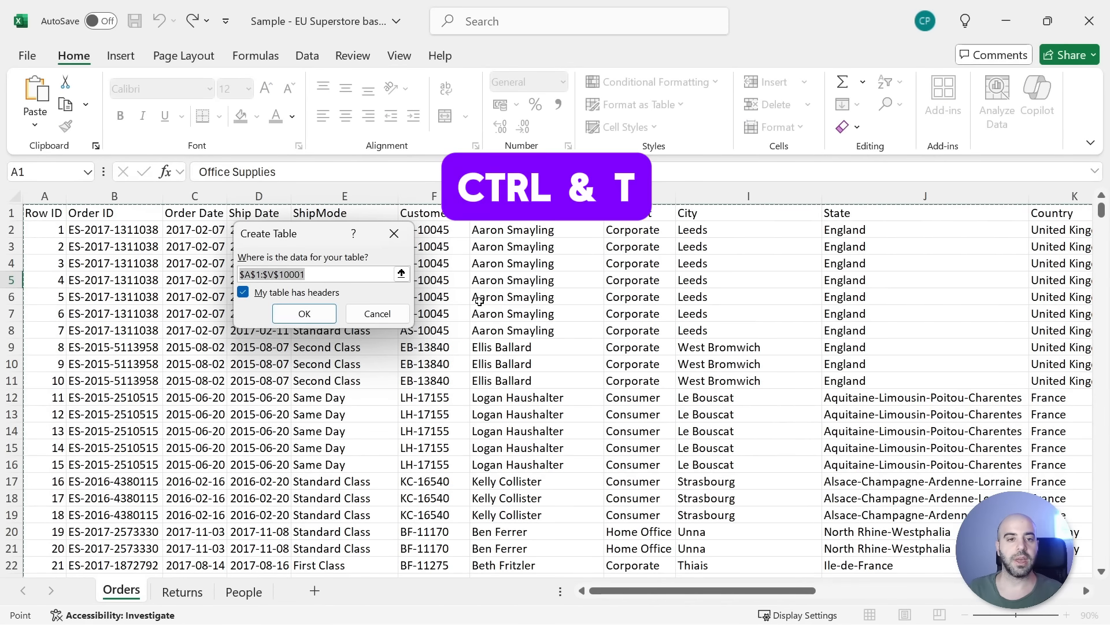
pyautogui.click(307, 318)
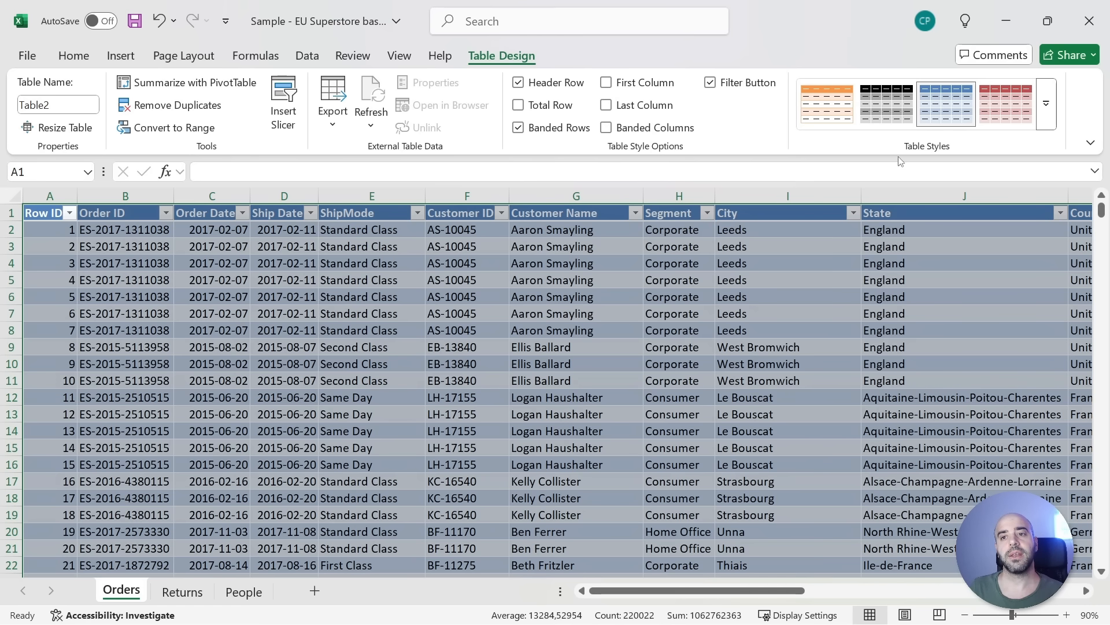
# Apply the light table style with a solid blue header and thin row lines to the orders table
pyautogui.click(1046, 103)
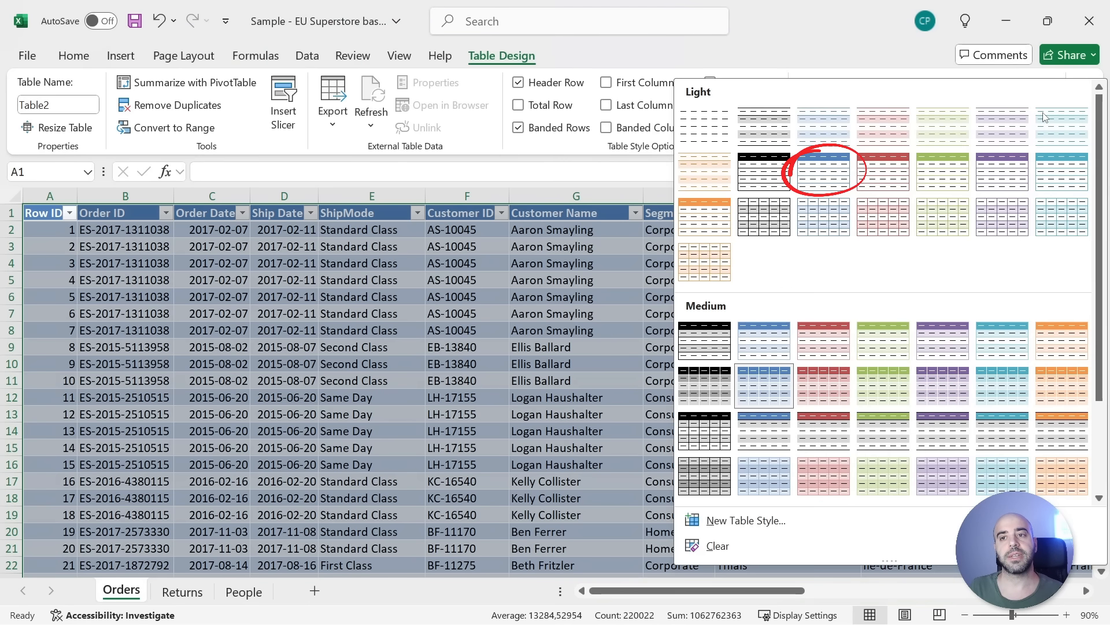
pyautogui.click(824, 172)
pyautogui.click(569, 298)
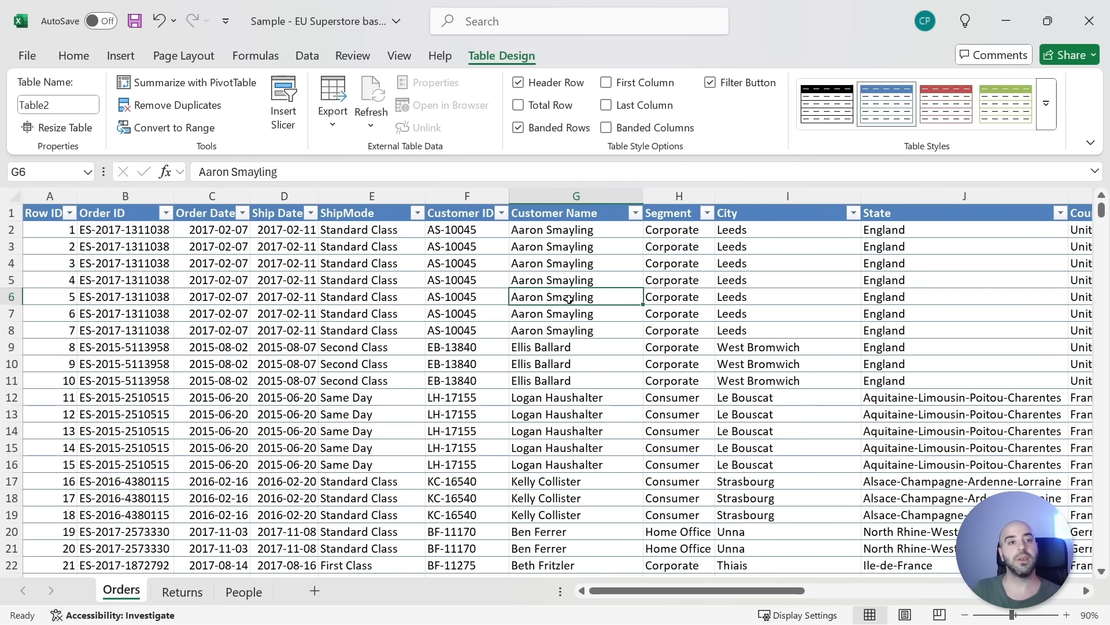
# Add a new row to the table by entering Row ID 10001 directly below the last record in A10002
pyautogui.hotkey('ctrl', 'Down')
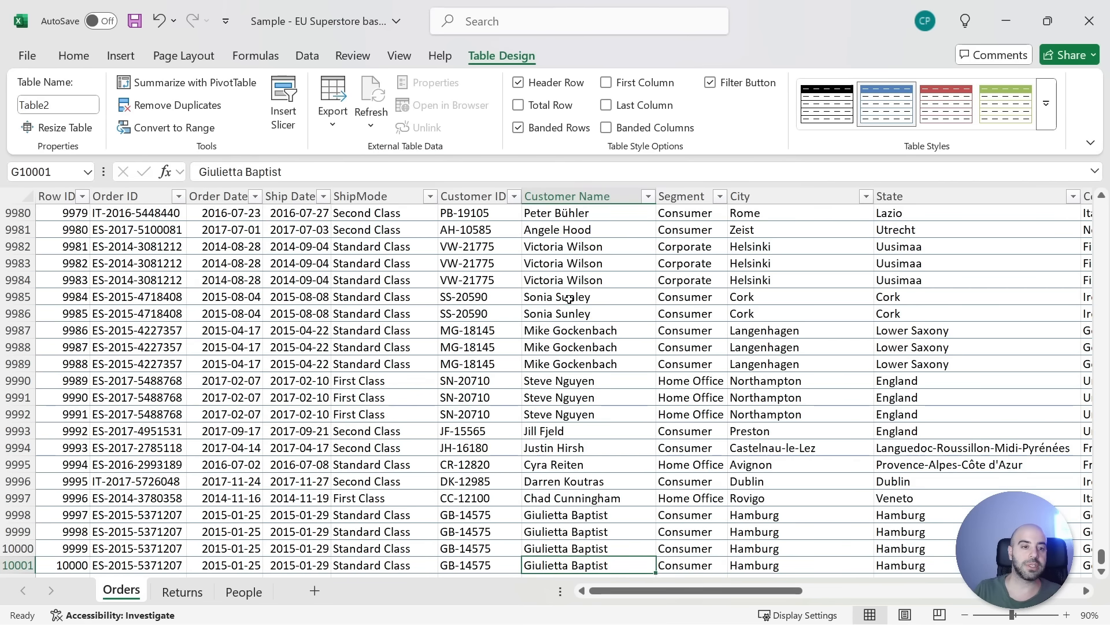
pyautogui.scroll(-1, 569, 298)
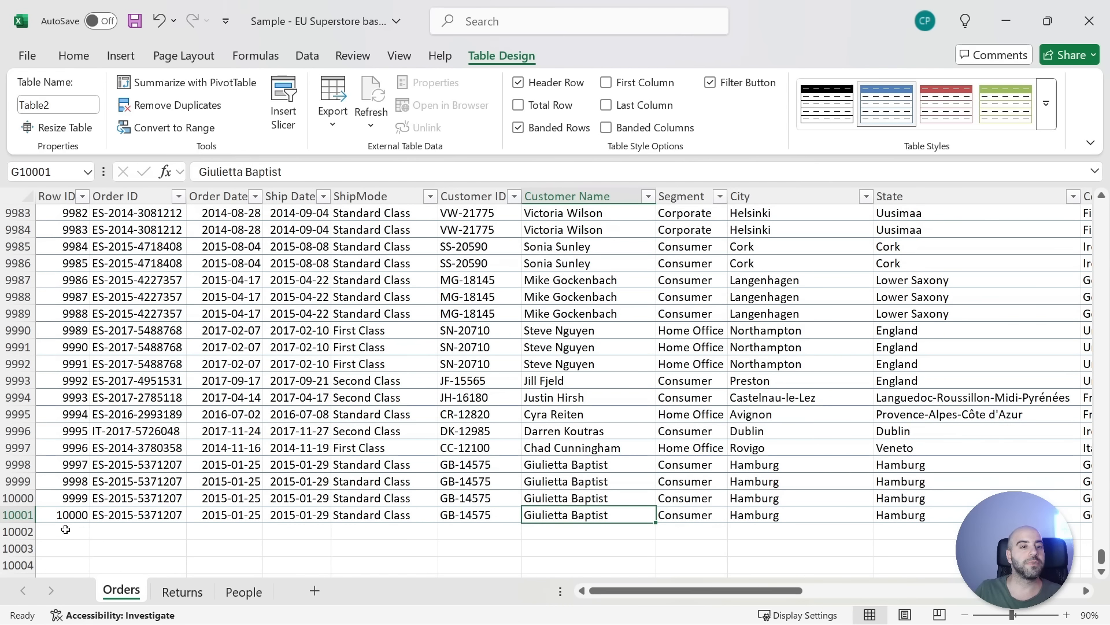
pyautogui.click(60, 514)
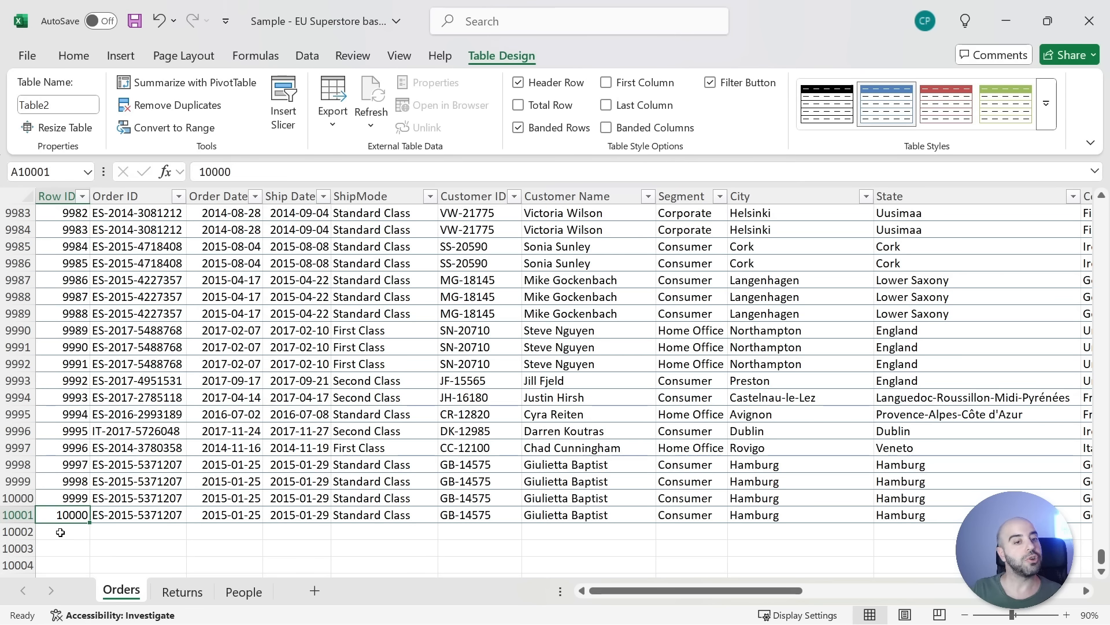
pyautogui.click(60, 532)
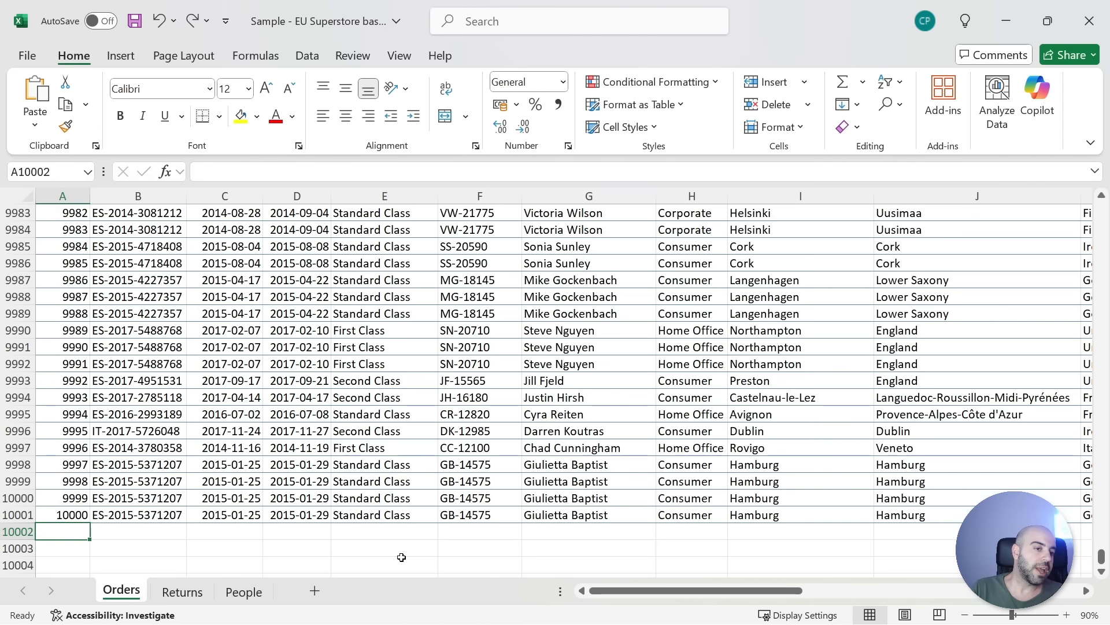
pyautogui.write('10')
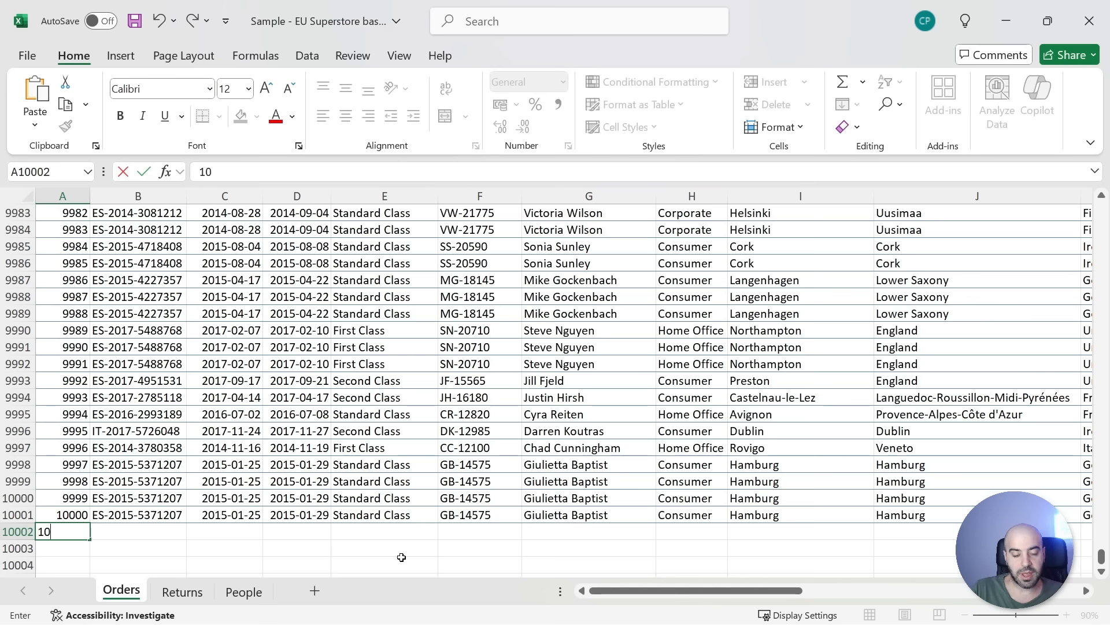
pyautogui.write('001')
pyautogui.press('Return')
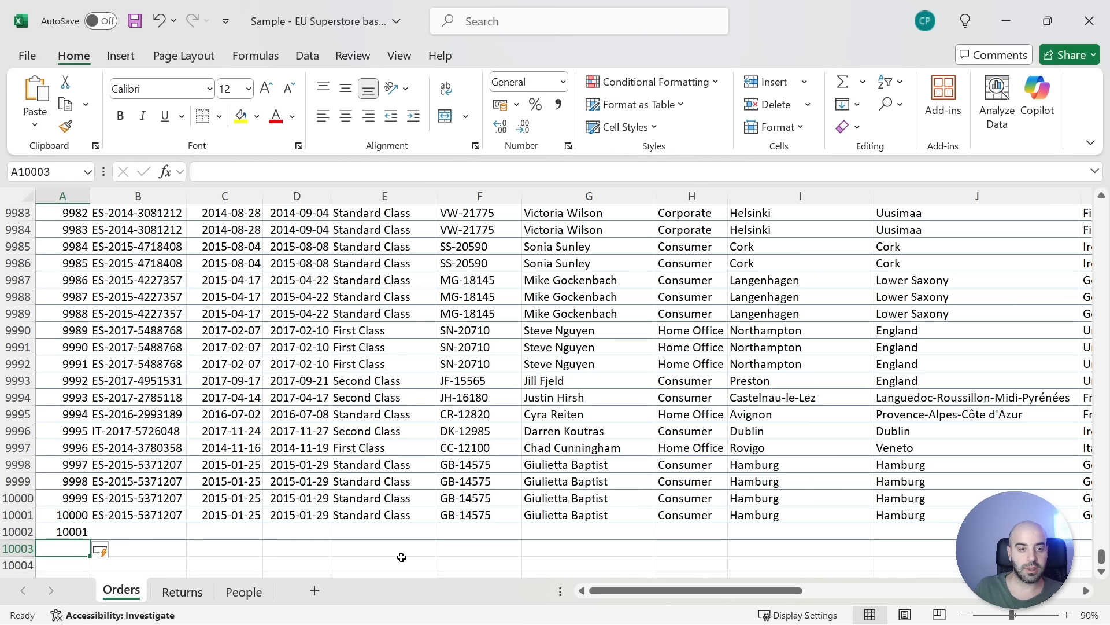
pyautogui.moveTo(166, 533); pyautogui.dragTo(940, 533)
pyautogui.click(924, 515)
pyautogui.scroll(1, 900, 489)
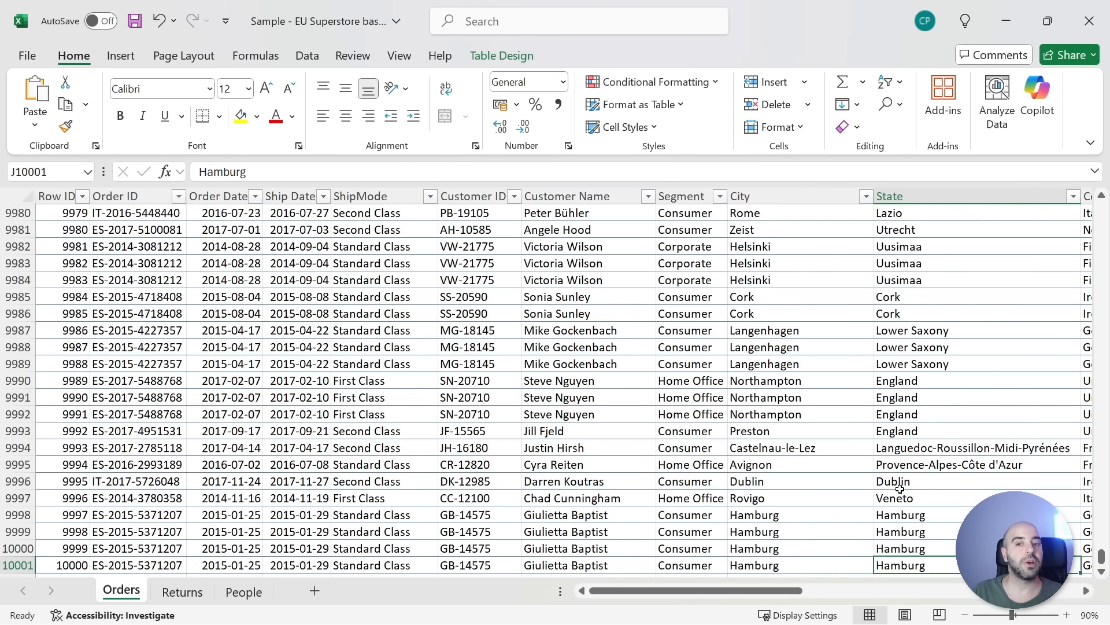
# Convert the whole Country column to the Geography data type and widen the column to fit the country names
pyautogui.hotkey('ctrl', 'Up')
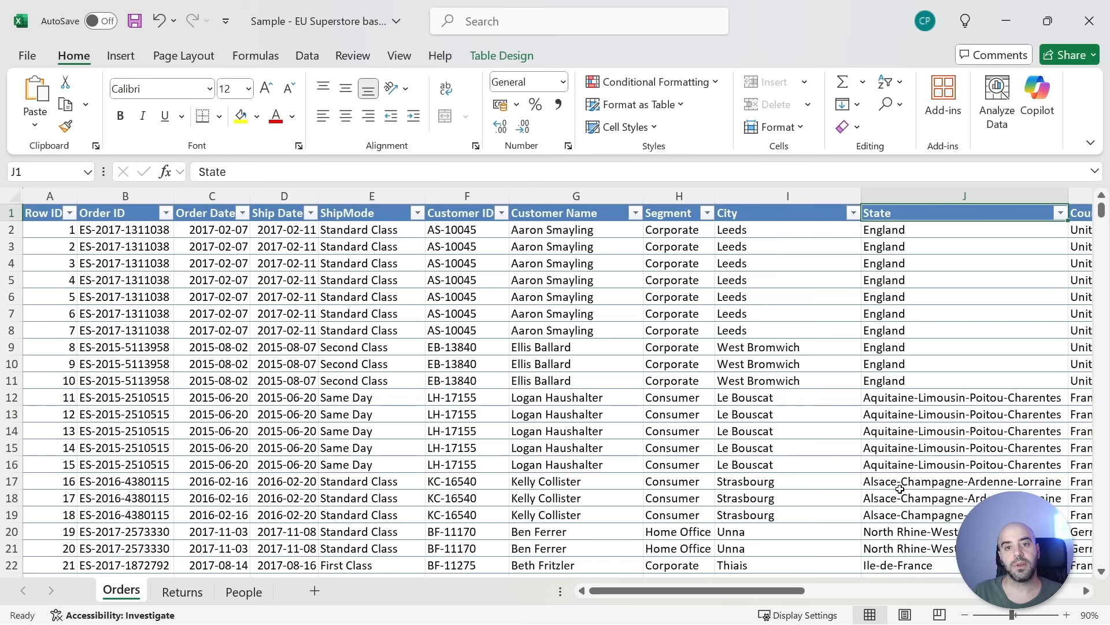
pyautogui.click(802, 382)
pyautogui.press('Right')
pyautogui.press('Right')
pyautogui.press('Right')
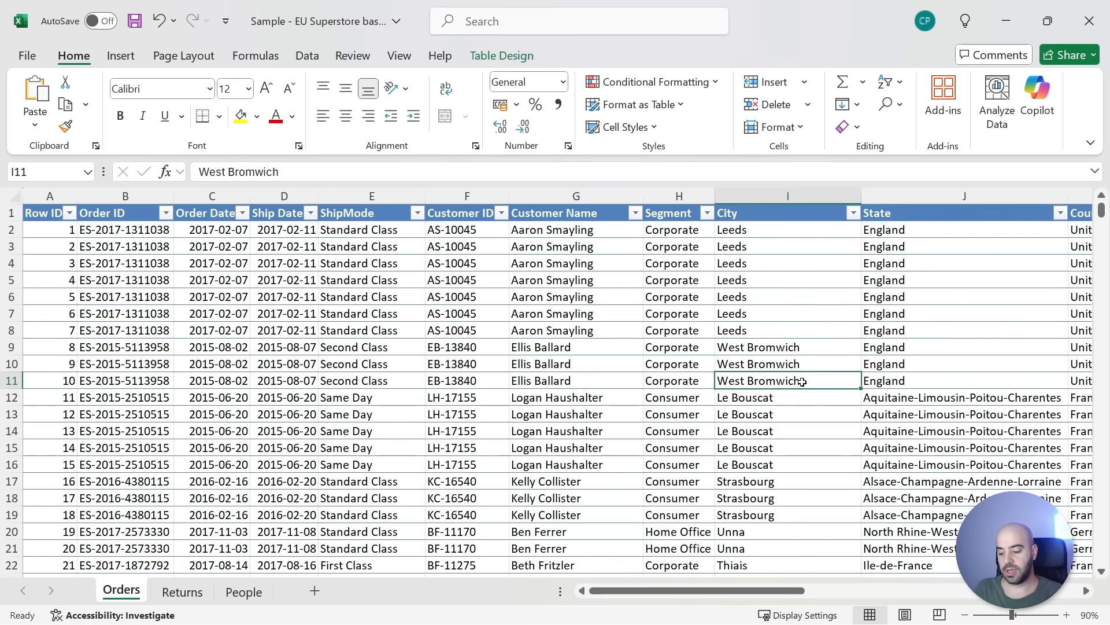
pyautogui.press('Right')
pyautogui.press('Right')
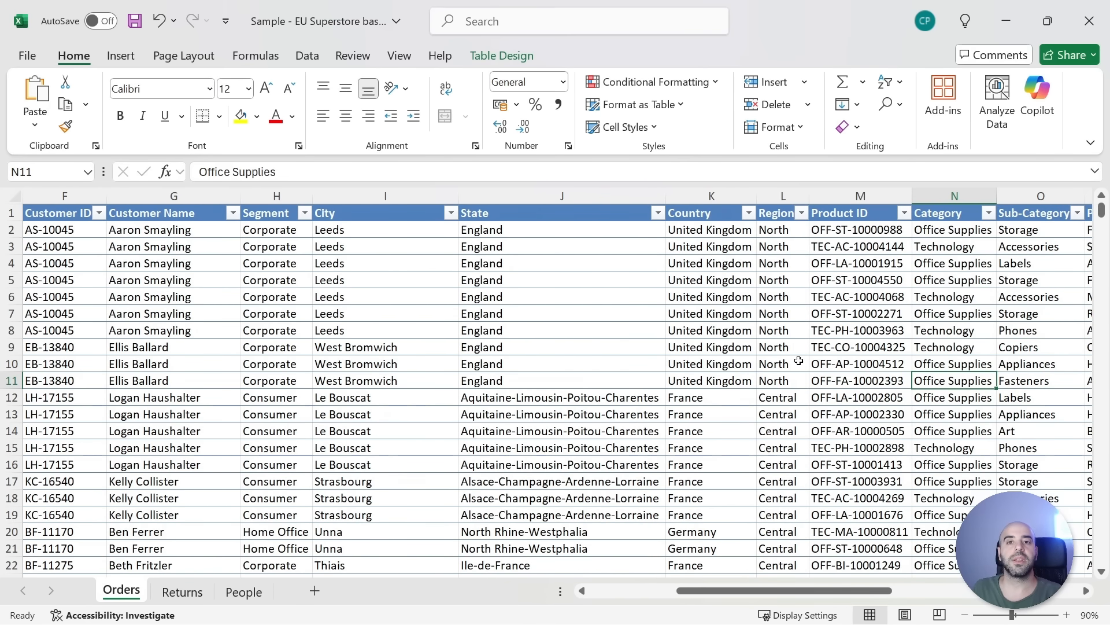
pyautogui.click(710, 263)
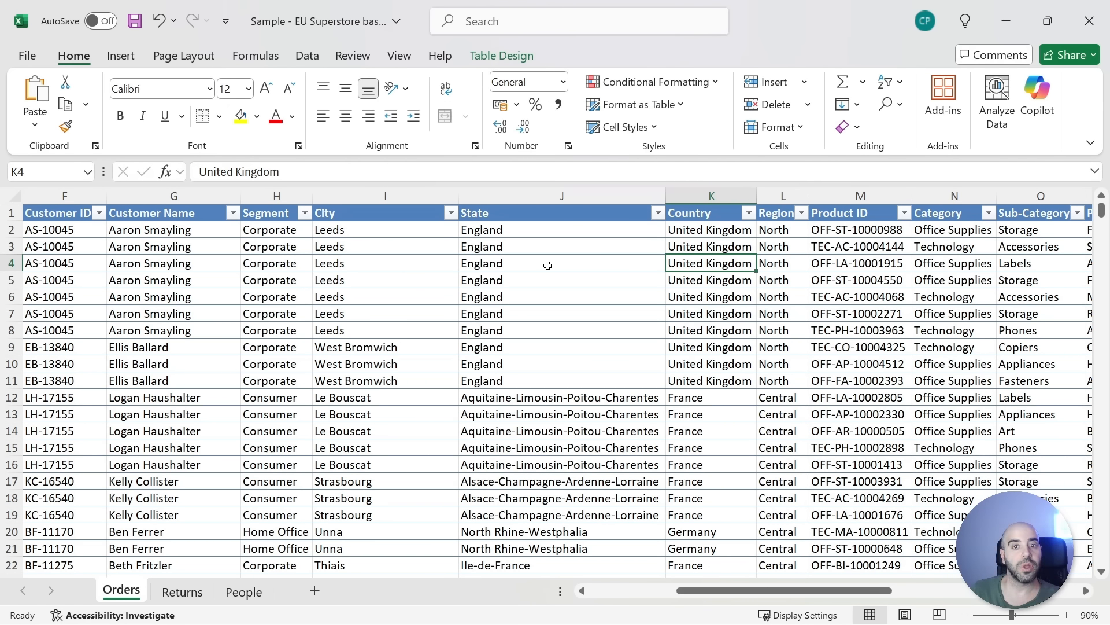
pyautogui.click(711, 196)
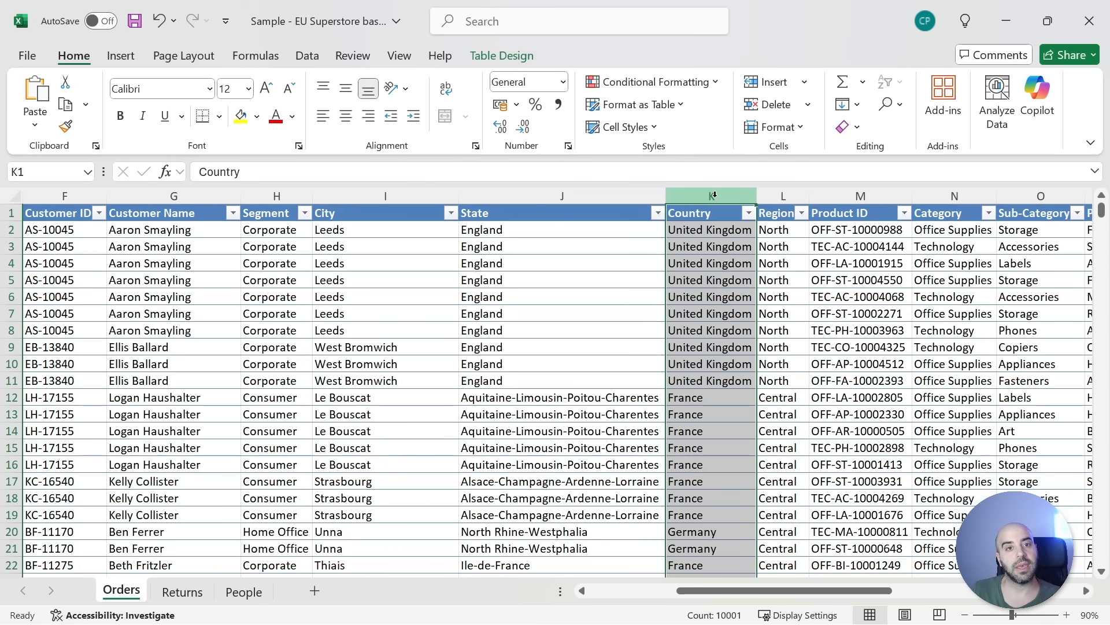
pyautogui.click(307, 56)
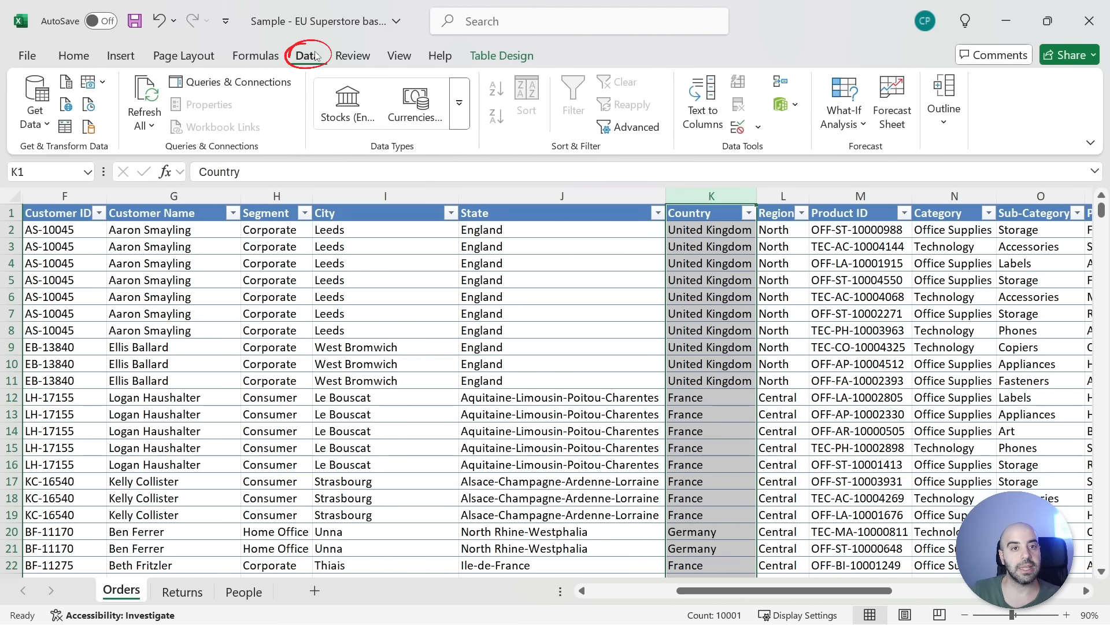
pyautogui.click(459, 116)
pyautogui.click(350, 179)
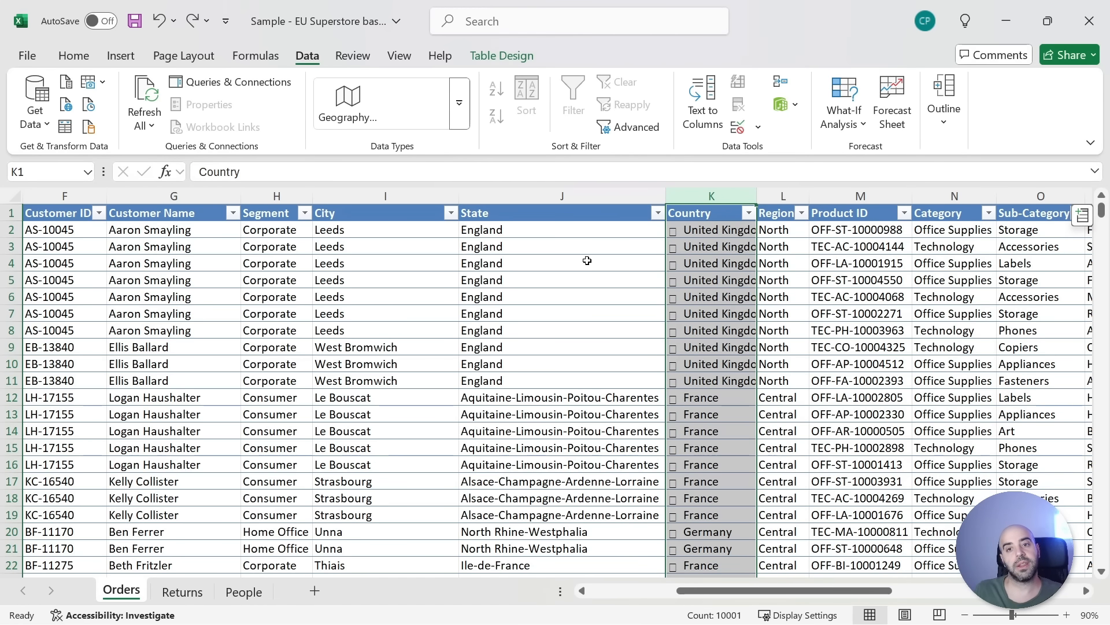
pyautogui.moveTo(757, 193); pyautogui.dragTo(801, 189)
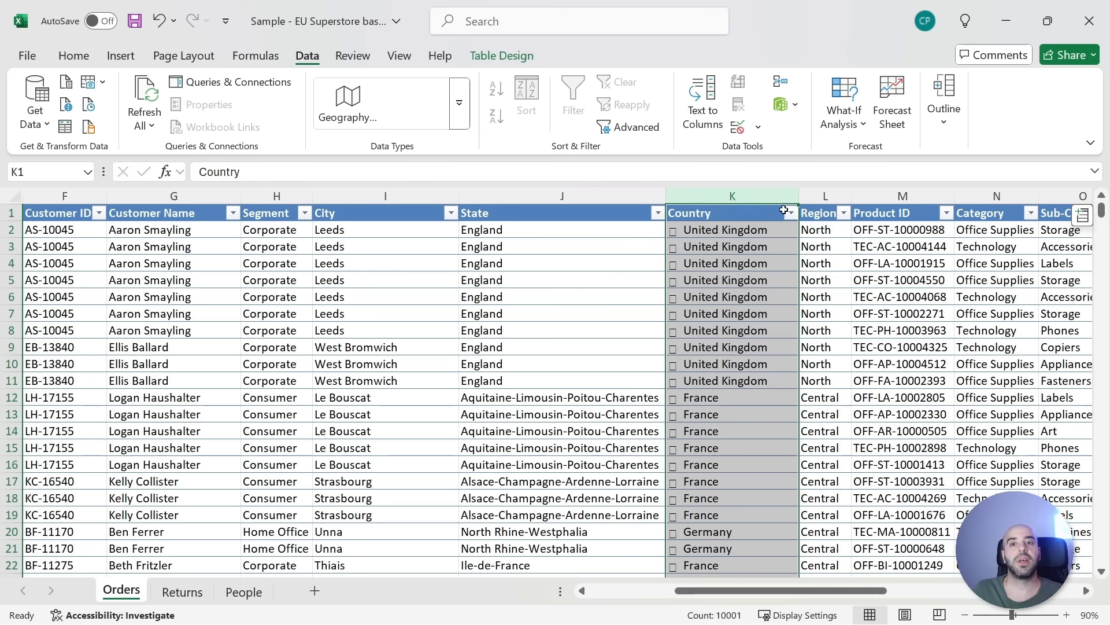
# View the geography data cards for United Kingdom in K2 and France in K12
pyautogui.click(733, 234)
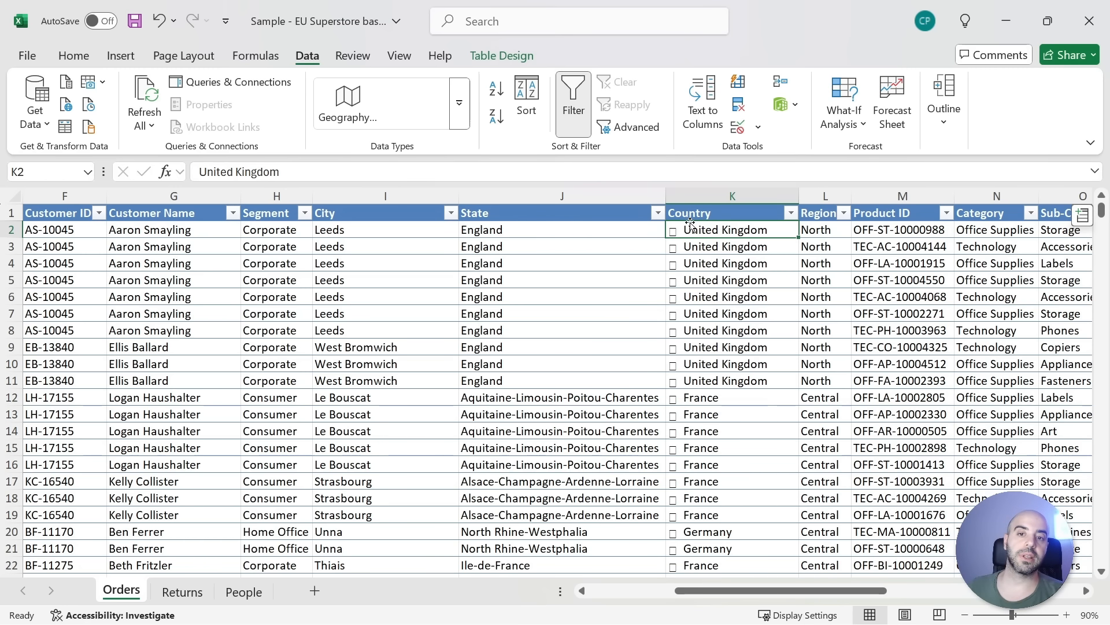
pyautogui.click(673, 232)
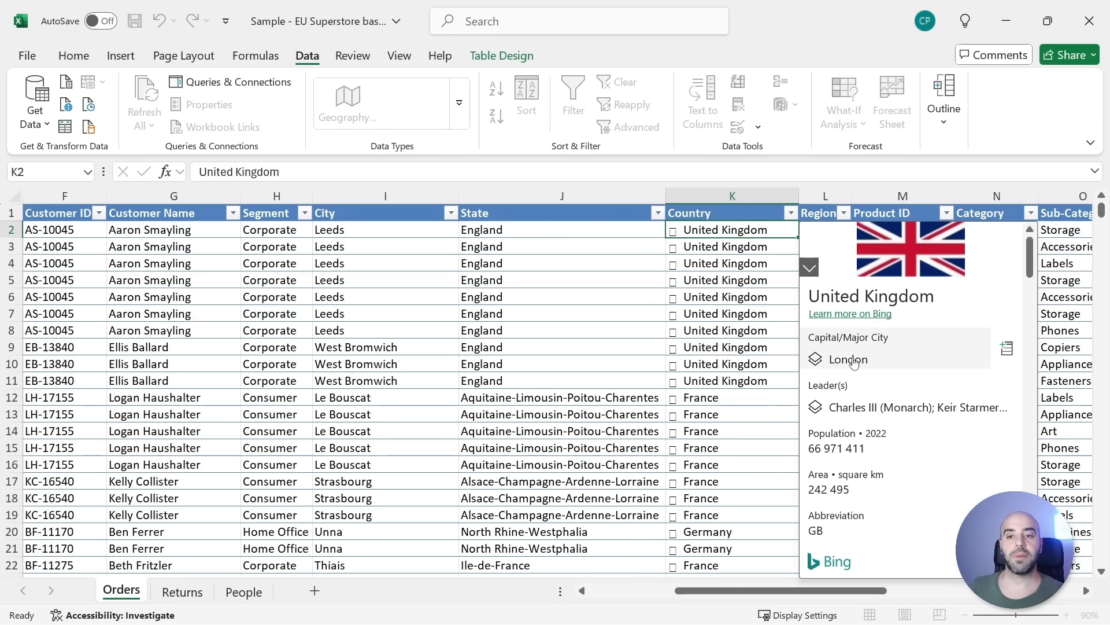
pyautogui.scroll(-1, 854, 360)
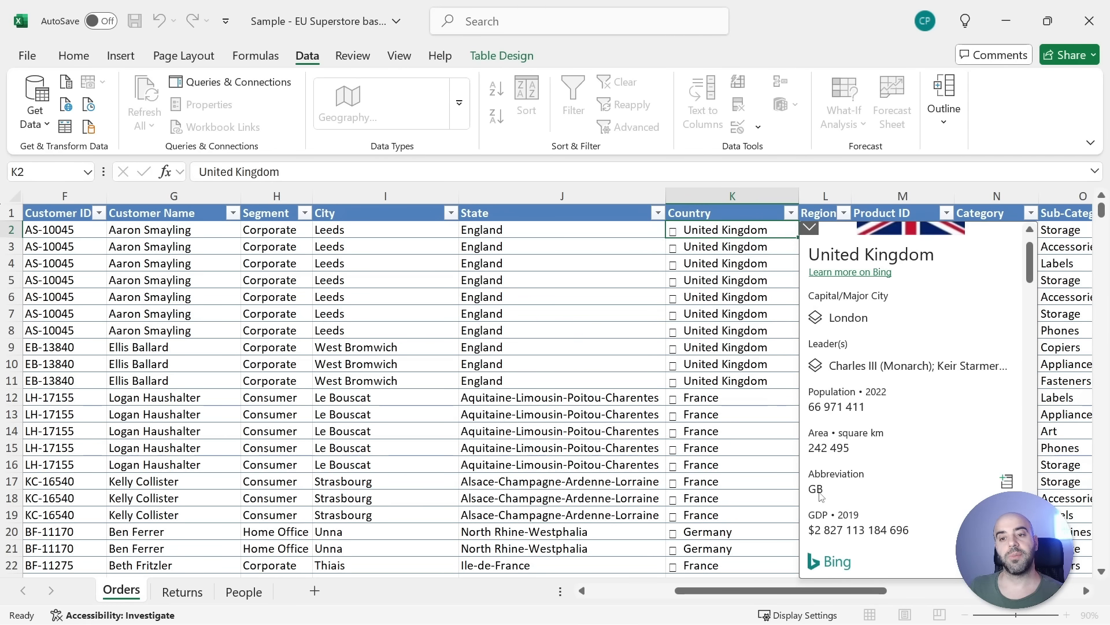
pyautogui.click(751, 414)
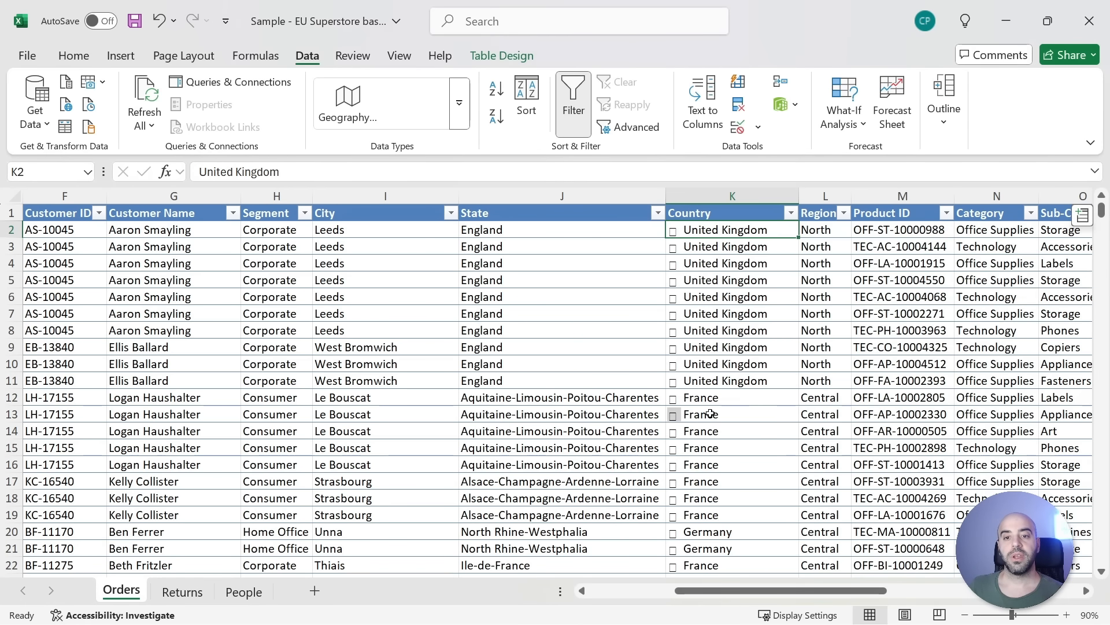
pyautogui.click(674, 401)
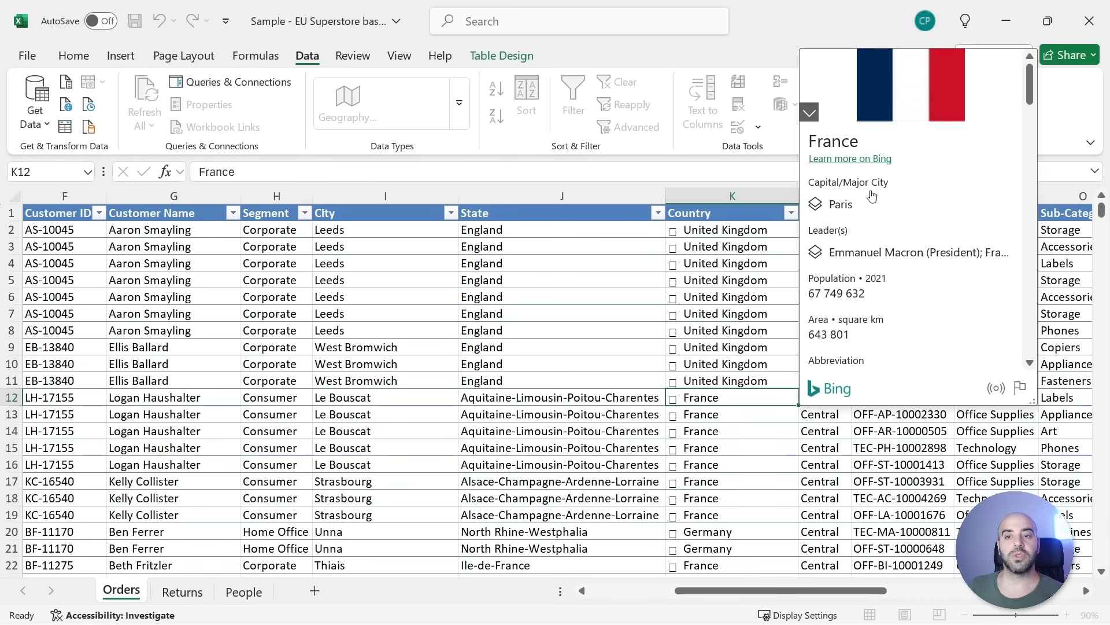
pyautogui.scroll(-3, 851, 206)
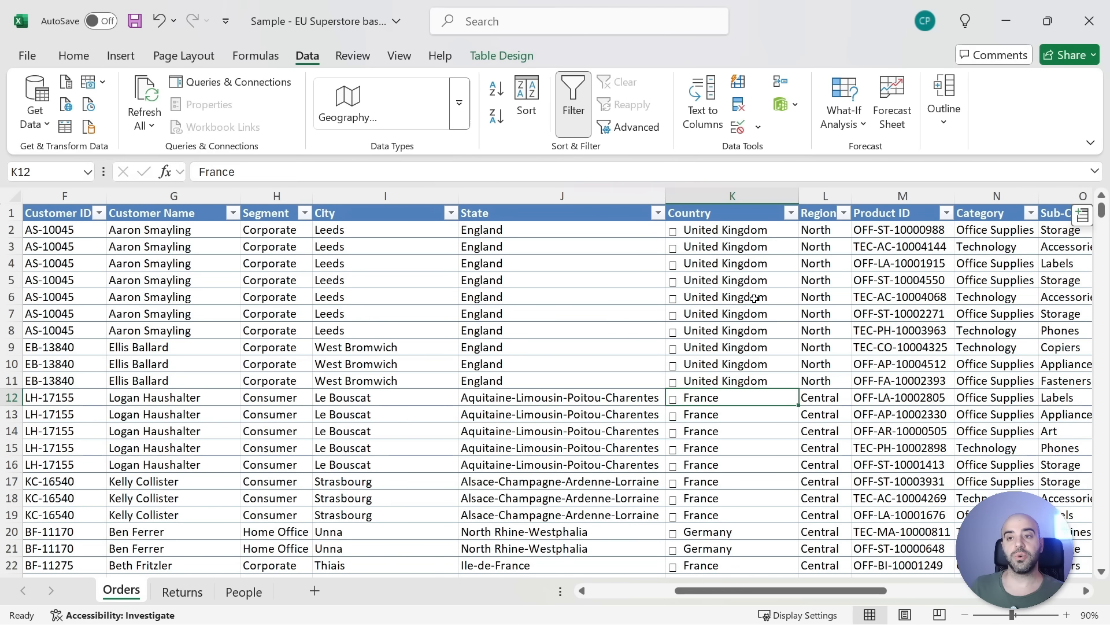
# Extract the Currency code field from the Country geography data into a new table column
pyautogui.click(1086, 220)
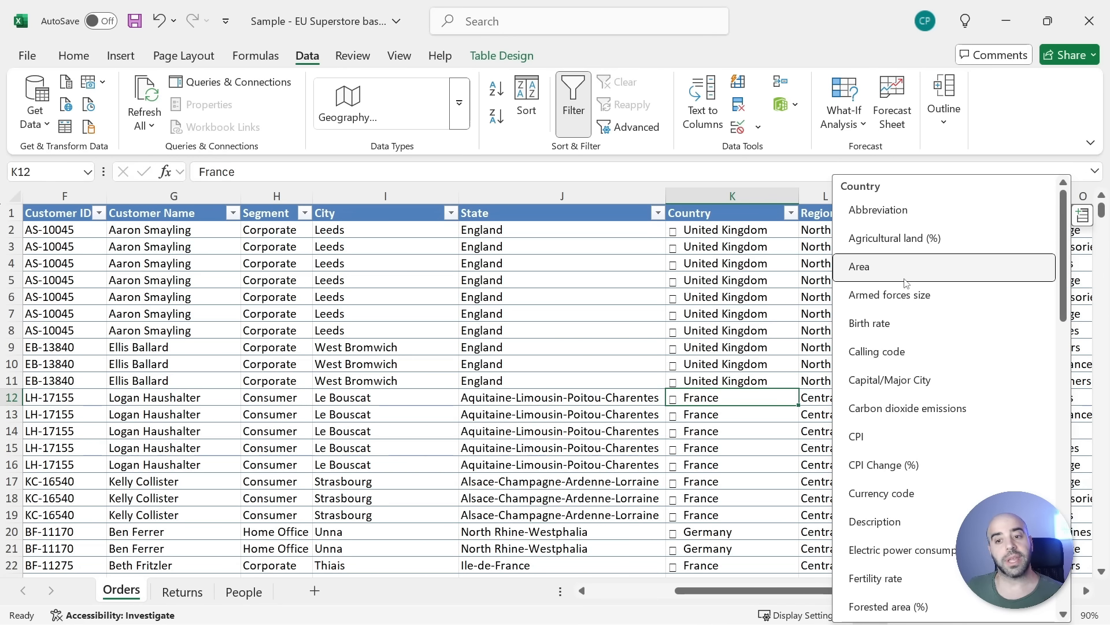
pyautogui.click(910, 493)
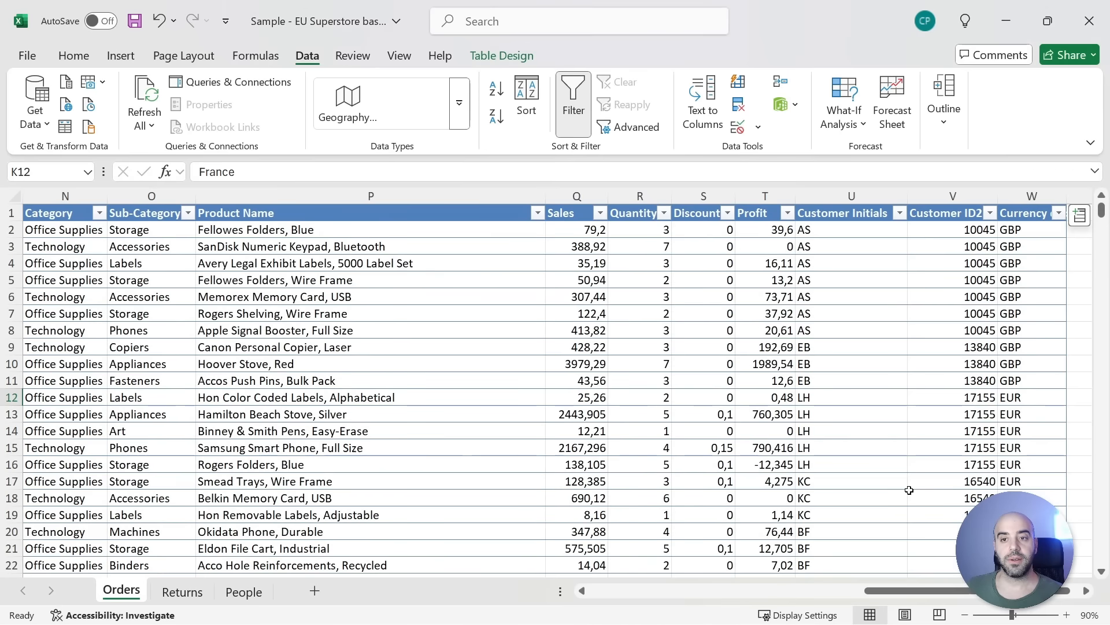
# Examine the currency codes and their formula in the new column W and compare them with the Sales amounts
pyautogui.moveTo(1026, 238); pyautogui.dragTo(1026, 321)
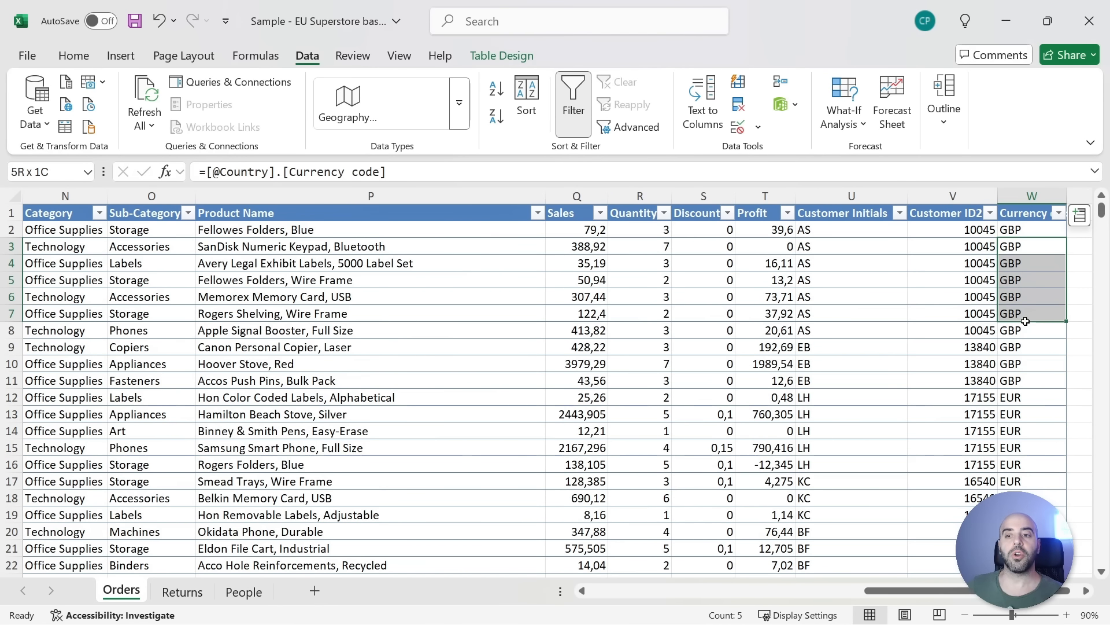
pyautogui.click(1020, 399)
pyautogui.click(1024, 430)
pyautogui.click(1027, 463)
pyautogui.click(1029, 498)
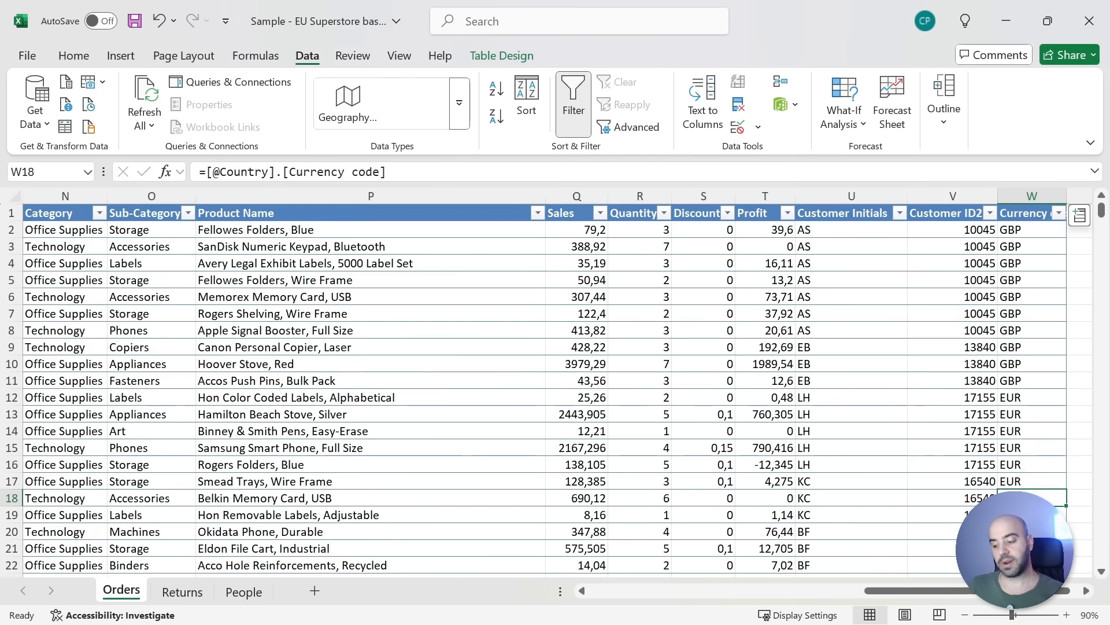
pyautogui.click(1030, 515)
pyautogui.click(1030, 531)
pyautogui.click(1030, 548)
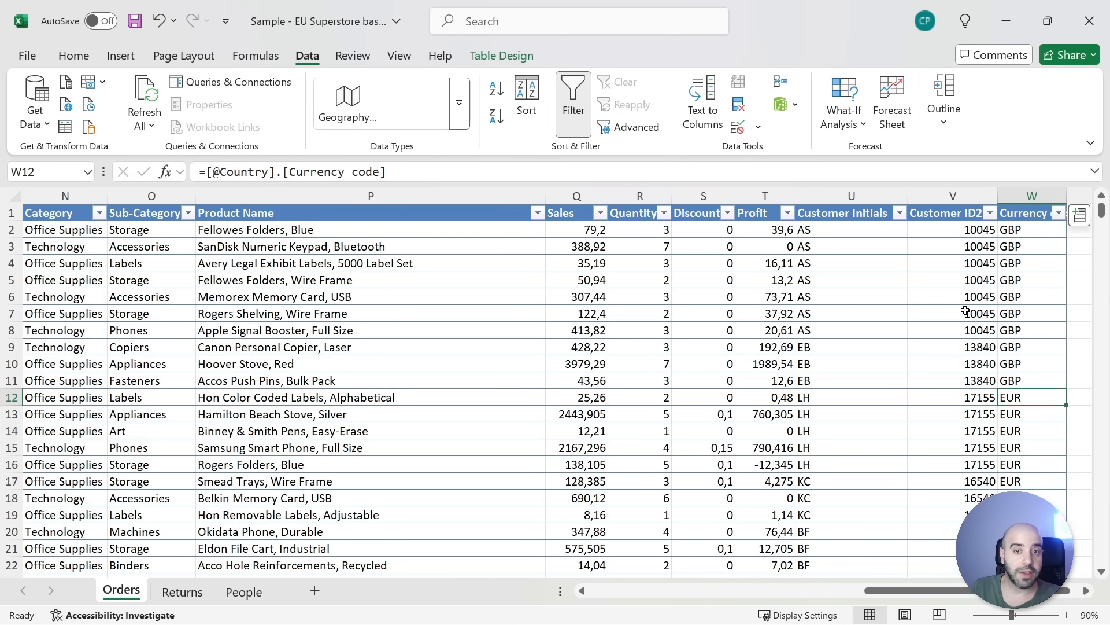
pyautogui.press('Left')
pyautogui.press('Left')
pyautogui.press('Left')
pyautogui.press('Left')
pyautogui.press('Left')
pyautogui.press('Left')
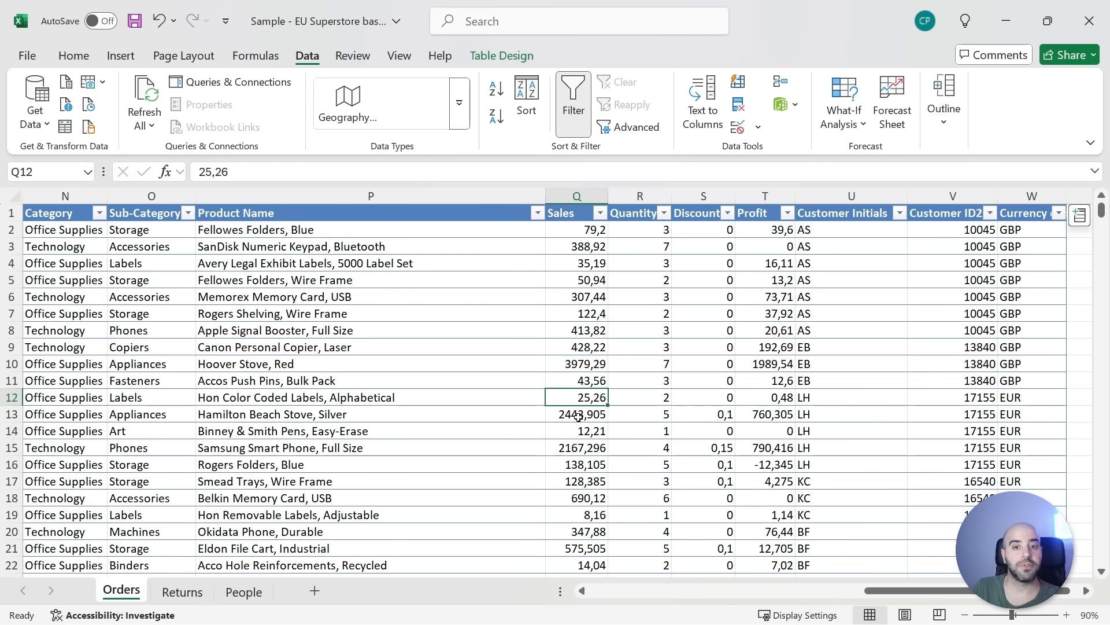
# Insert a new table column between Quantity and Discount and name its header "Price per item"
pyautogui.click(635, 398)
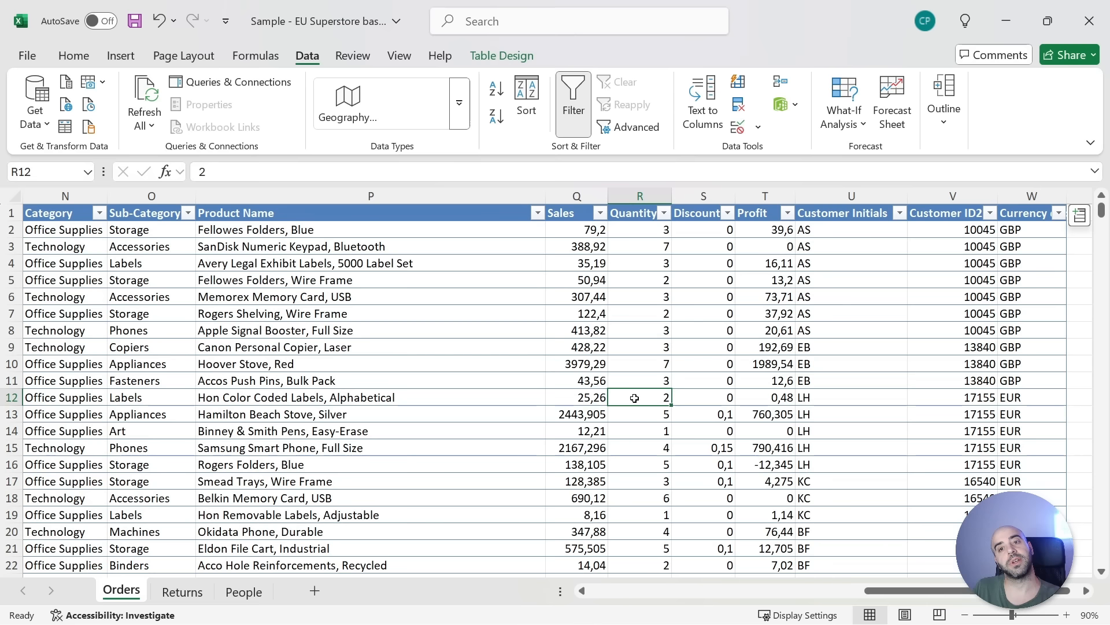
pyautogui.click(707, 196)
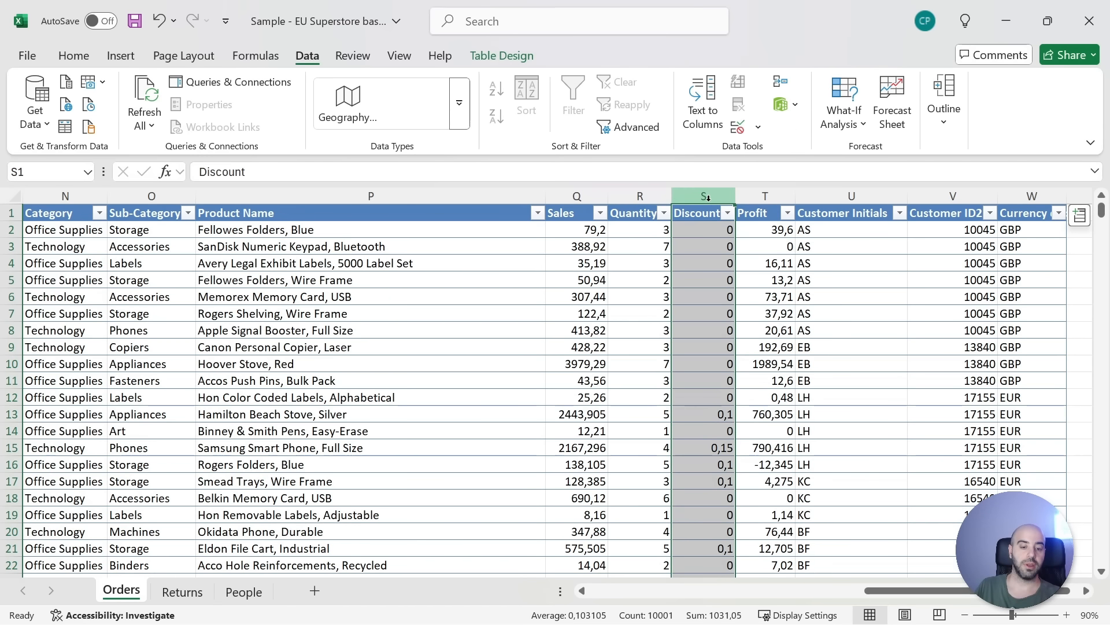
pyautogui.hotkey('ctrl', '+')
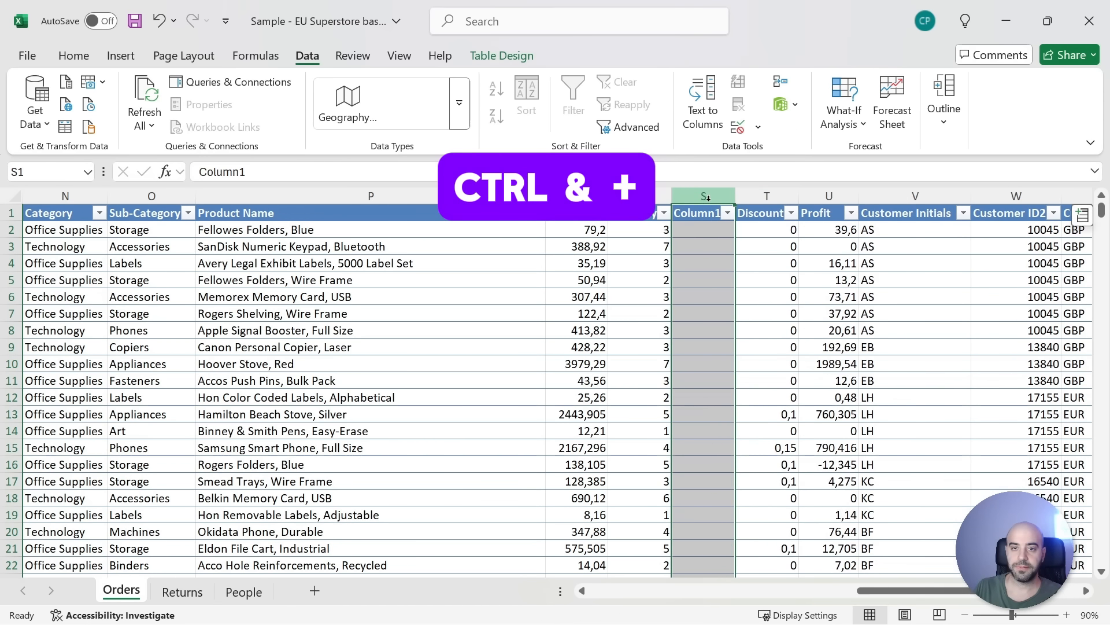
pyautogui.click(702, 211)
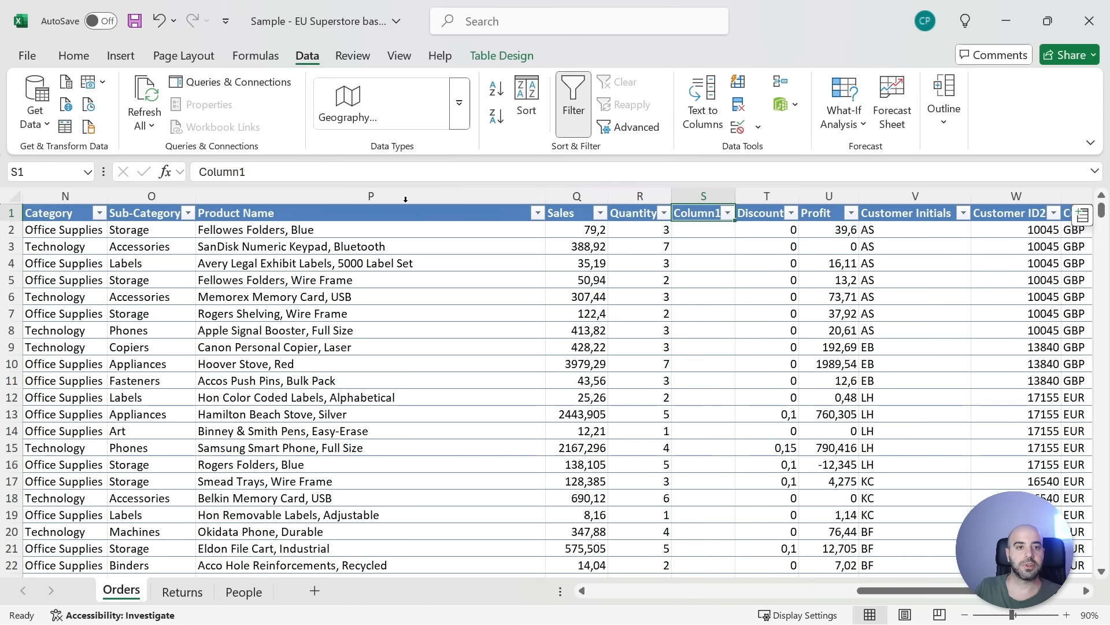
pyautogui.click(315, 172)
pyautogui.moveTo(315, 172); pyautogui.dragTo(154, 181)
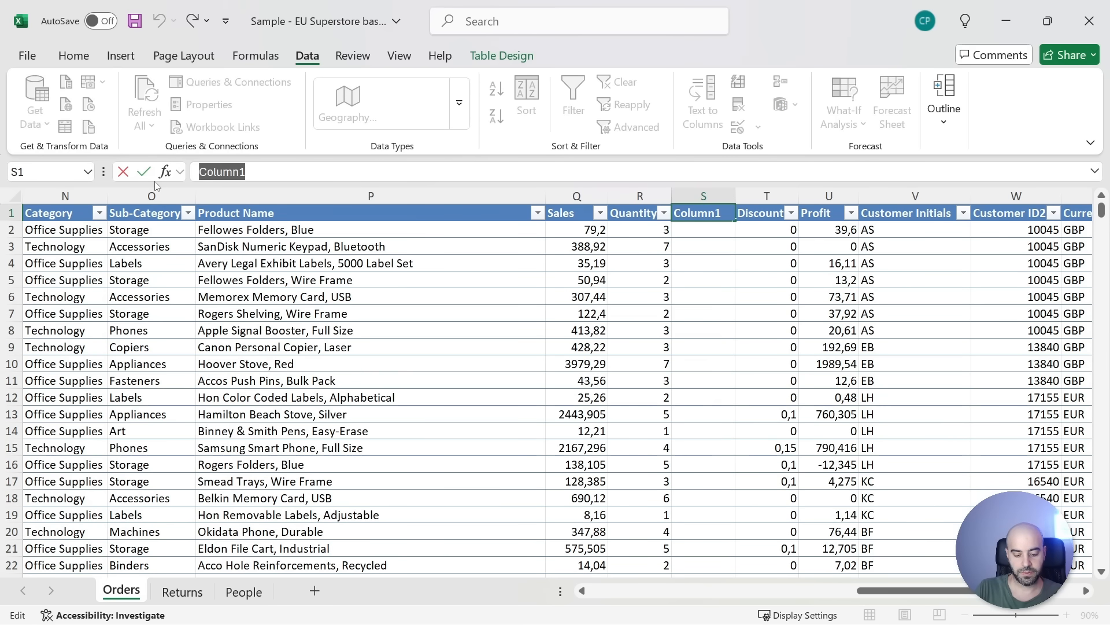
pyautogui.write('Price per i')
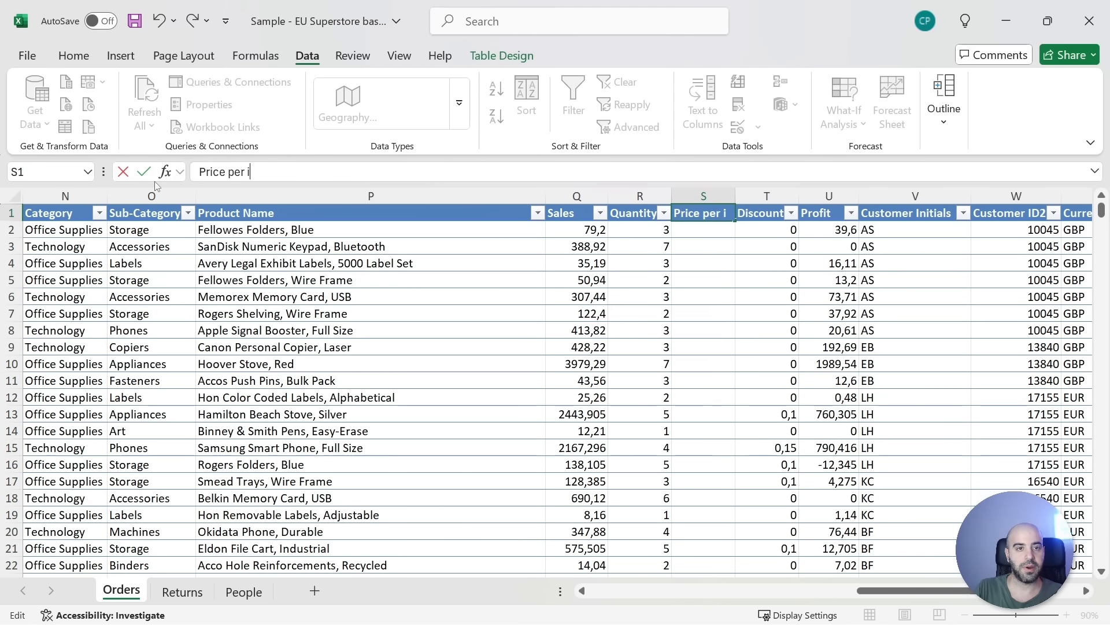
pyautogui.write('tem')
pyautogui.press('Return')
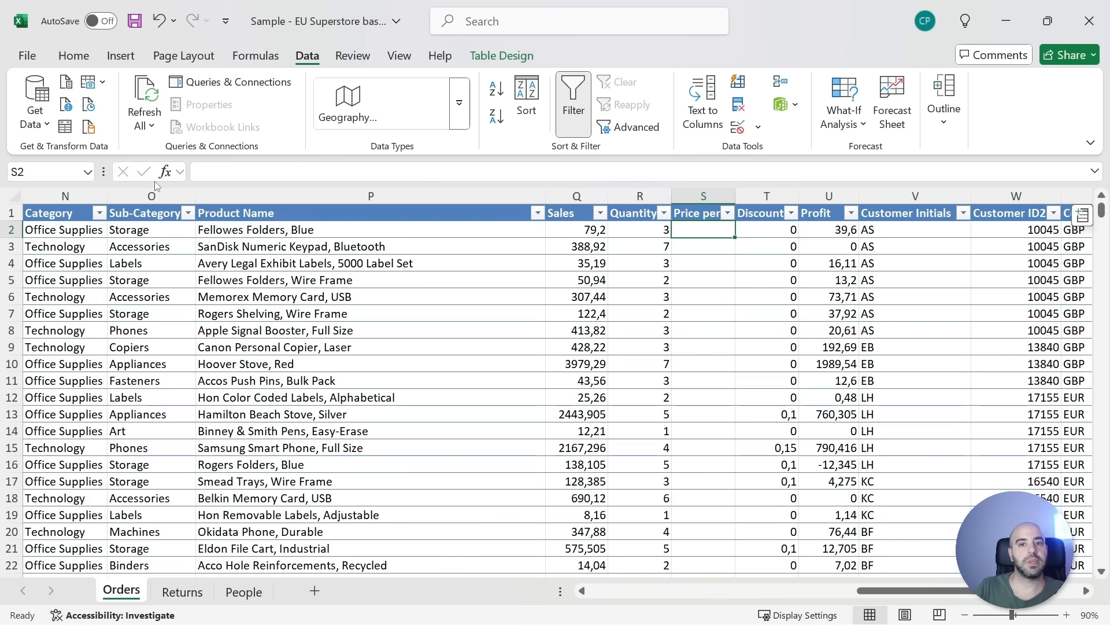
pyautogui.moveTo(626, 231); pyautogui.dragTo(290, 231)
pyautogui.click(704, 229)
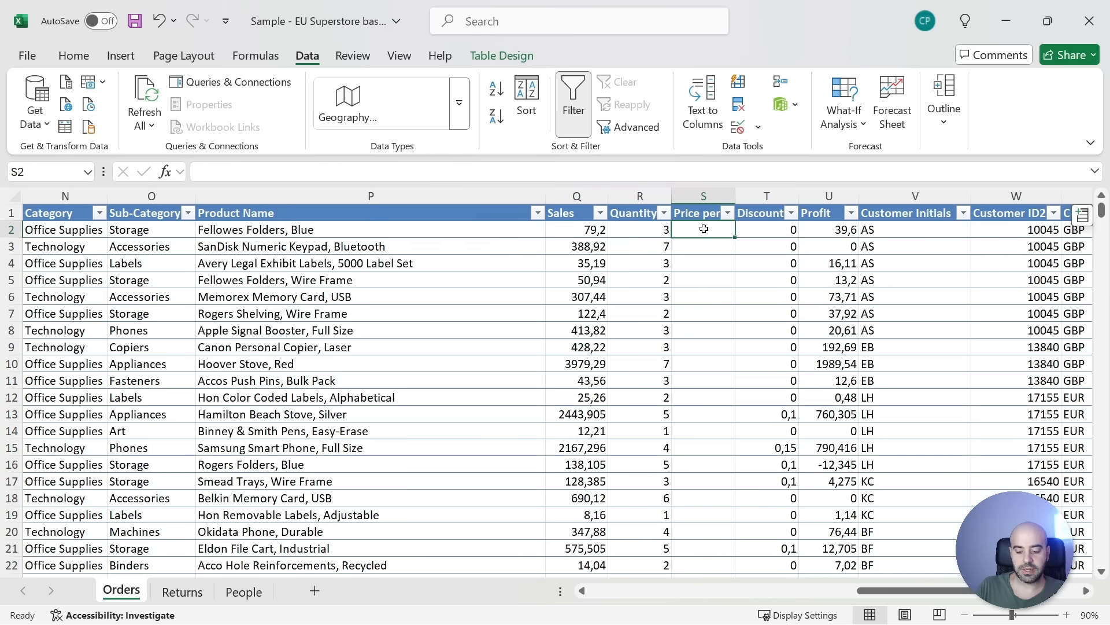
pyautogui.write('=')
pyautogui.click(592, 228)
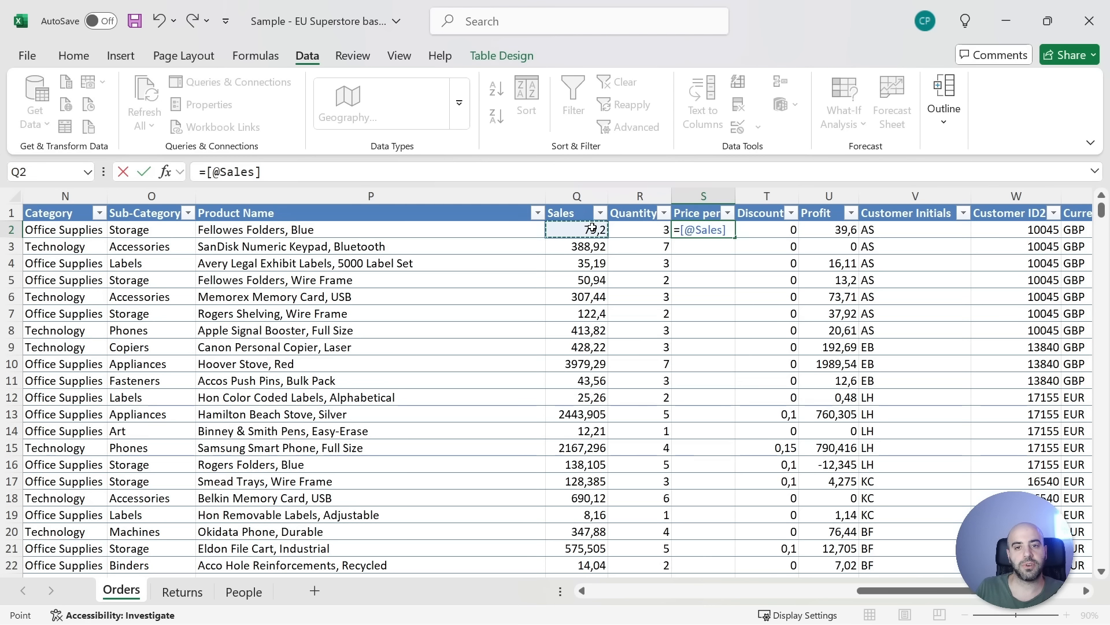
pyautogui.write('/')
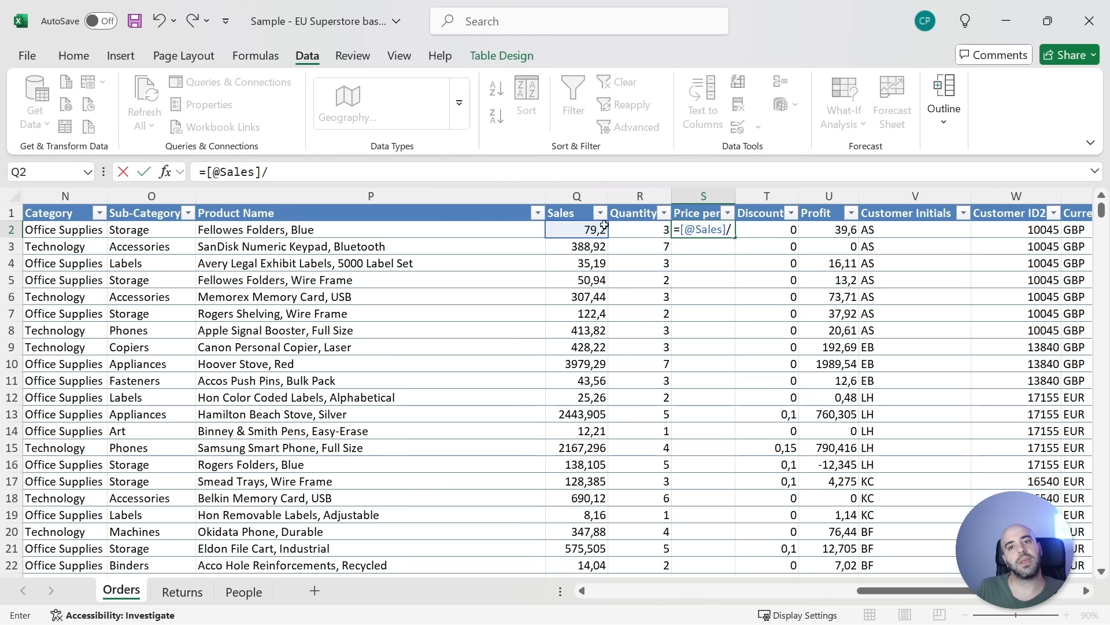
pyautogui.click(653, 229)
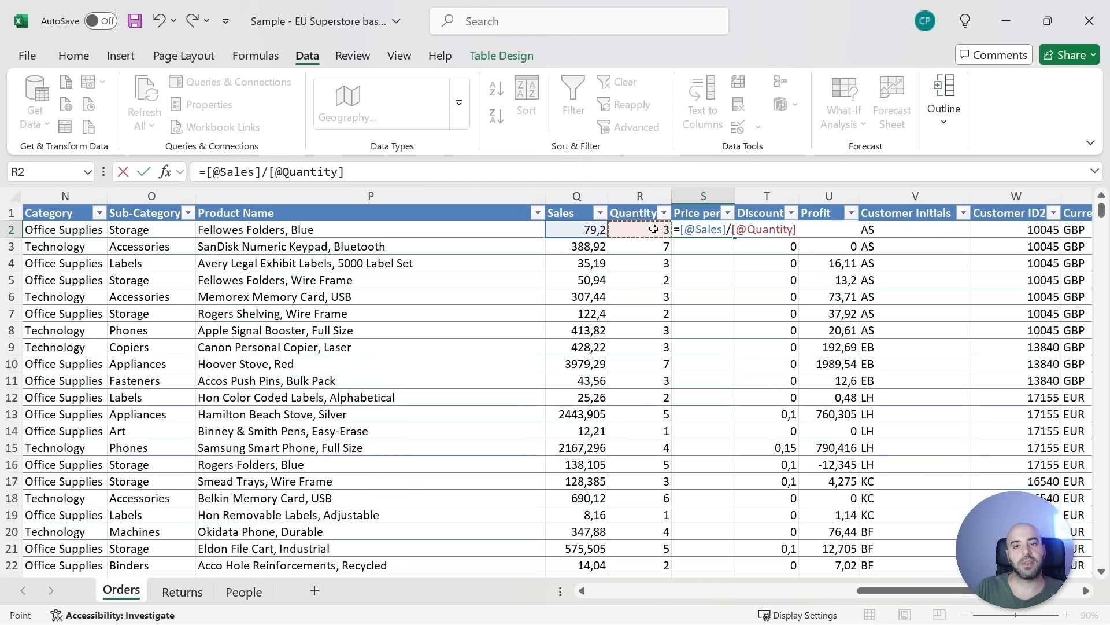
pyautogui.click(801, 232)
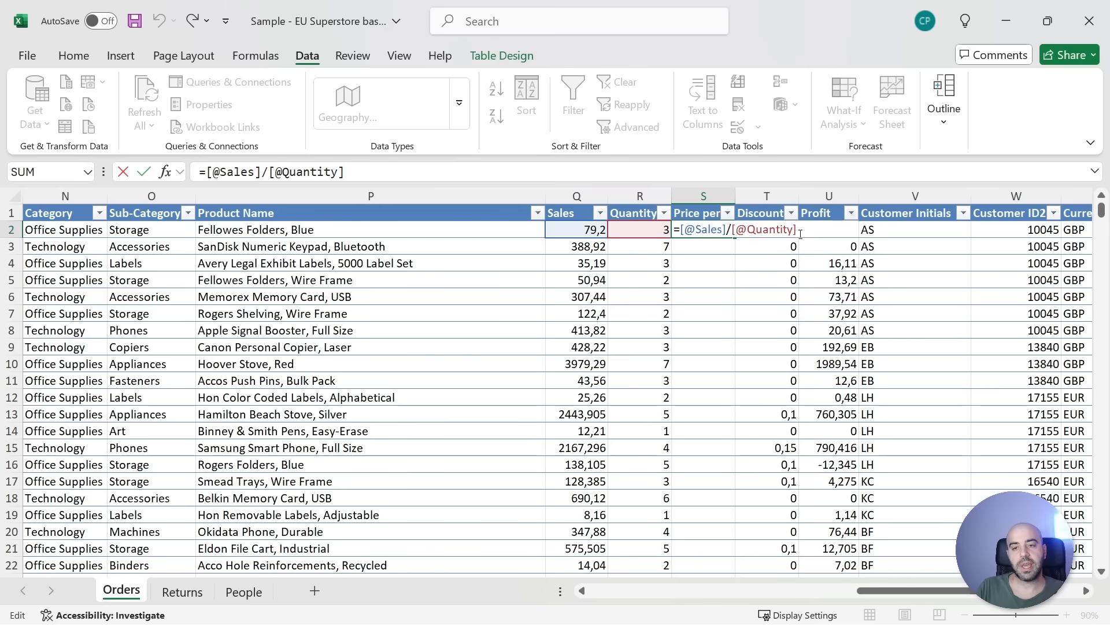
pyautogui.press('Return')
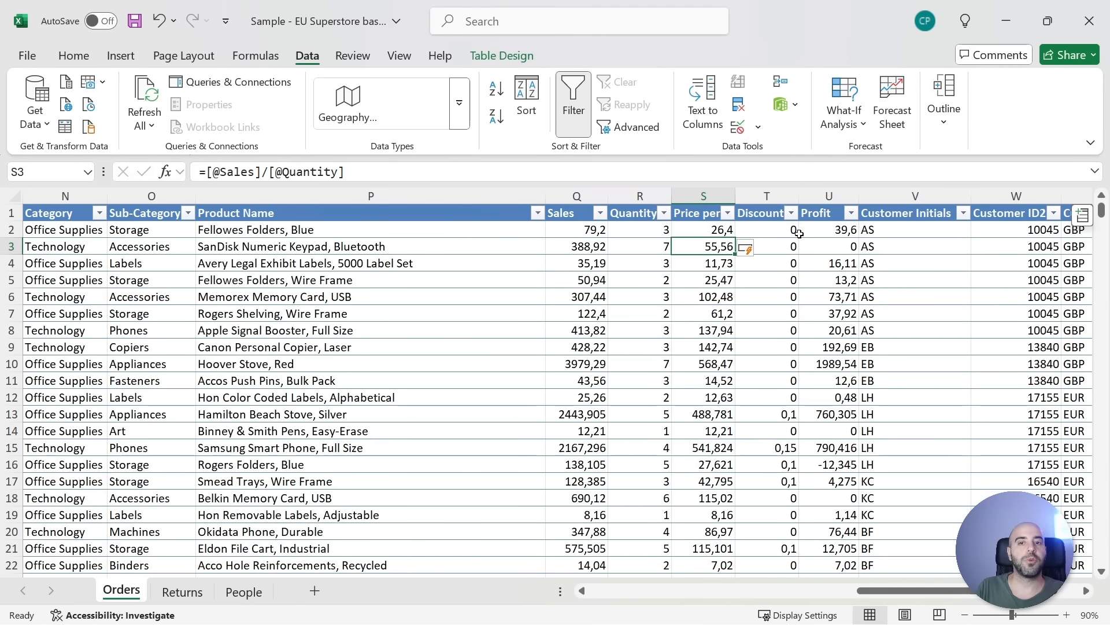
# Format the whole Price per item column as Number with 1 decimal place
pyautogui.click(712, 332)
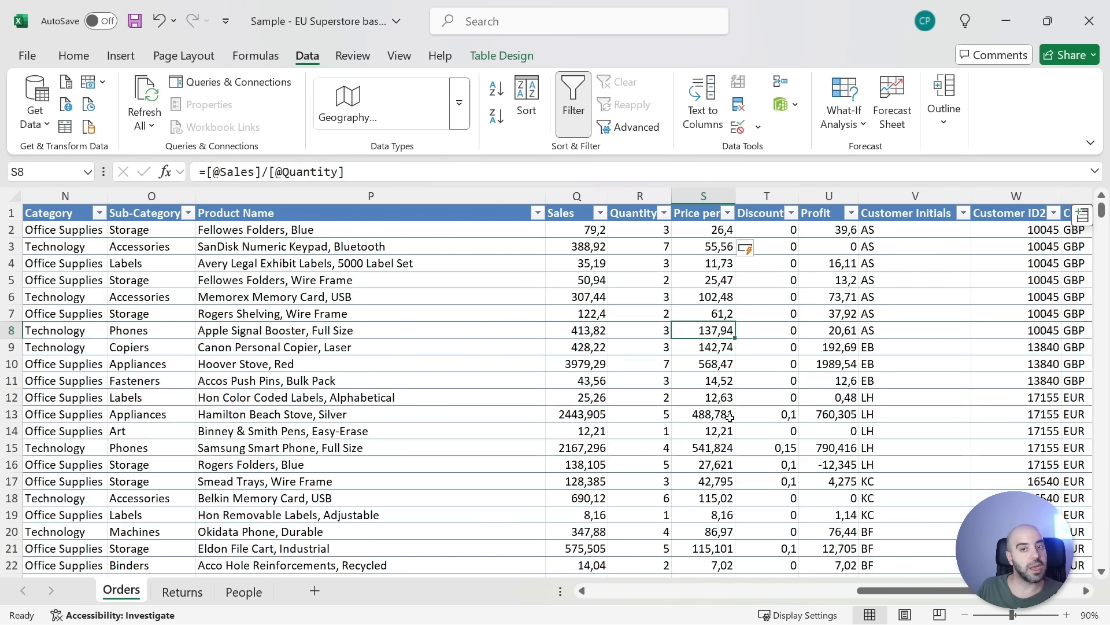
pyautogui.click(721, 298)
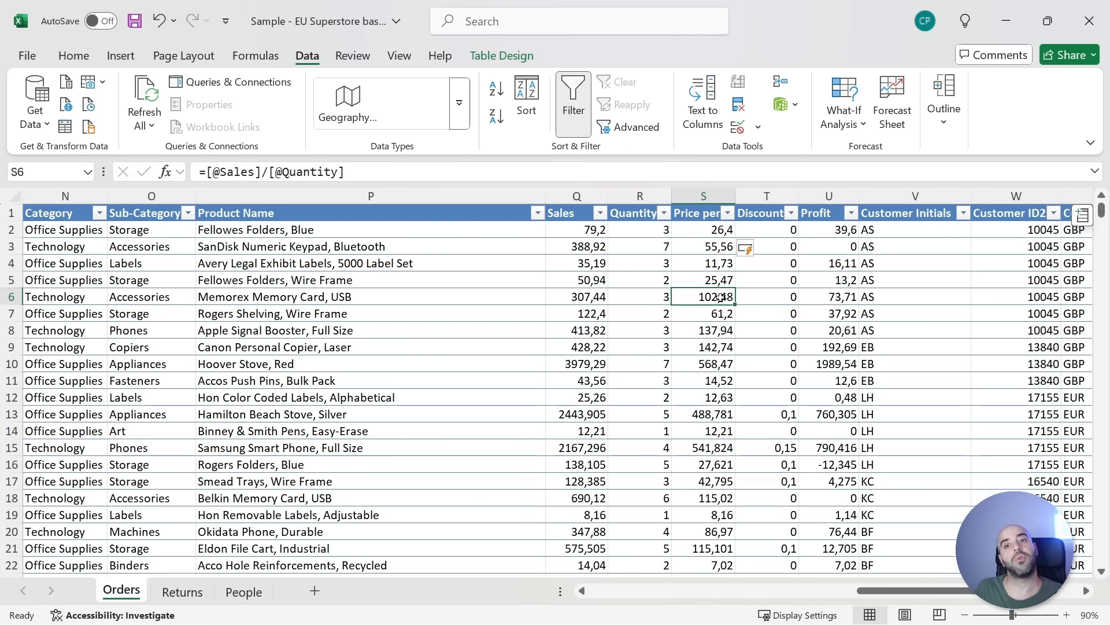
pyautogui.click(713, 198)
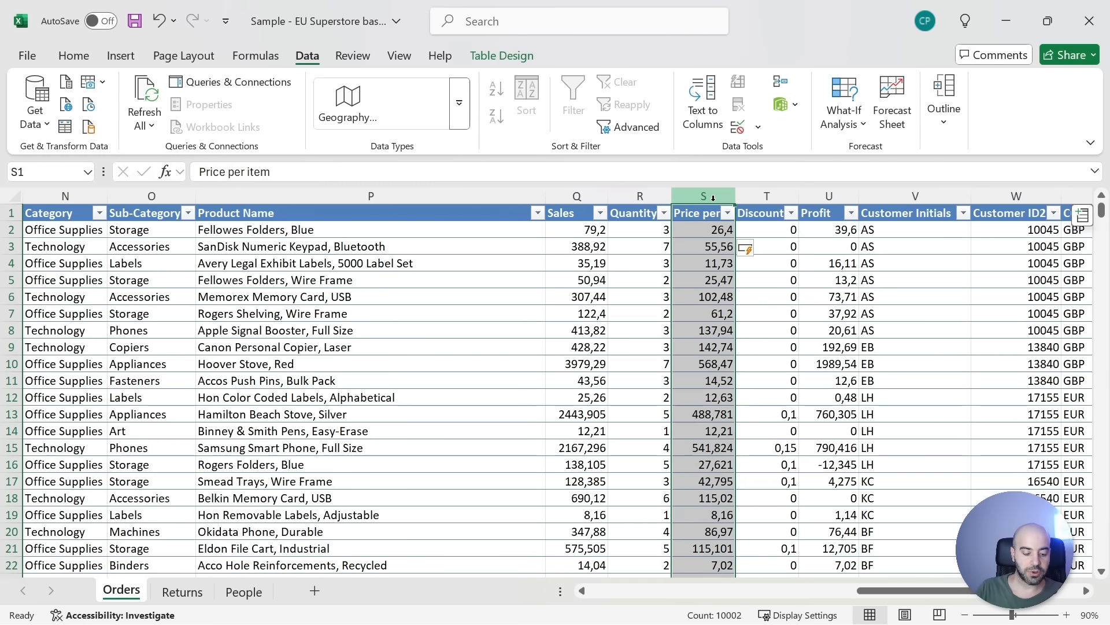
pyautogui.hotkey('ctrl', '1')
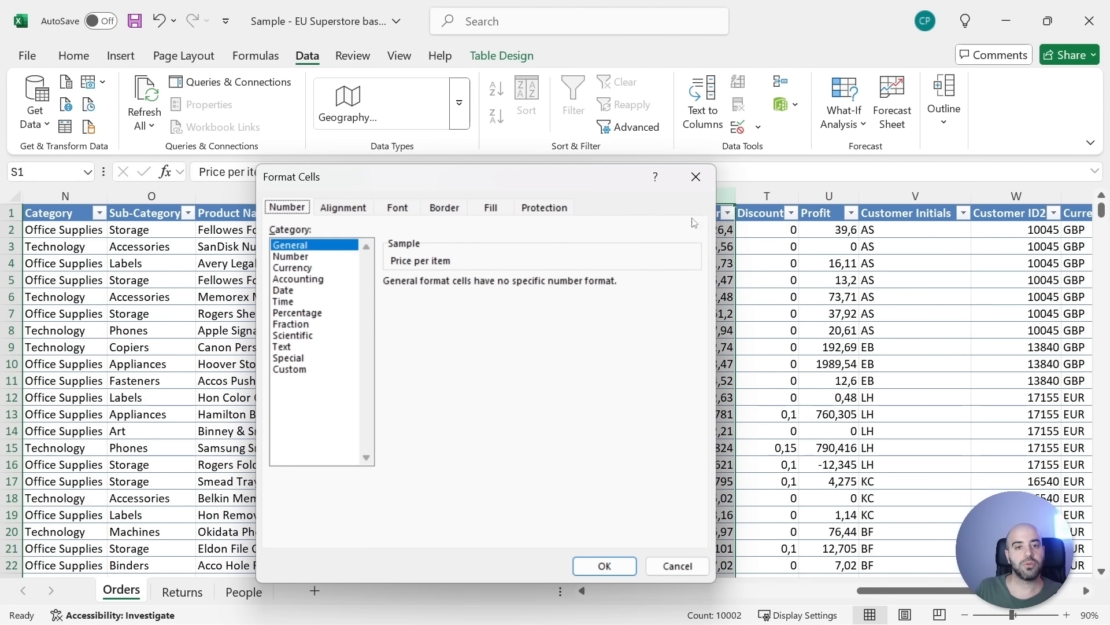
pyautogui.click(284, 257)
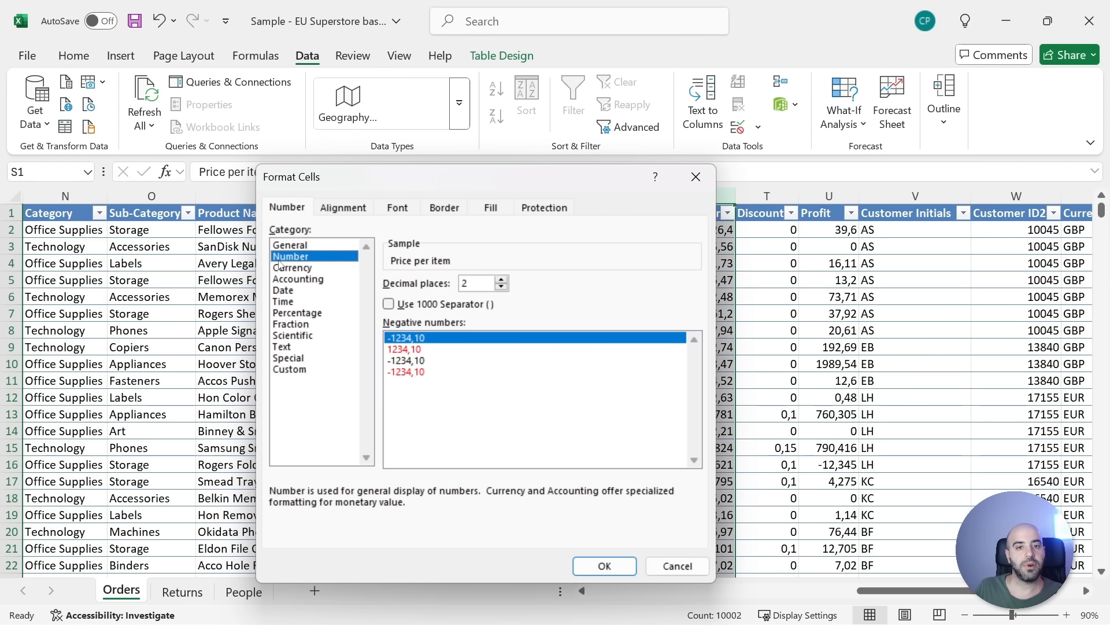
pyautogui.click(501, 287)
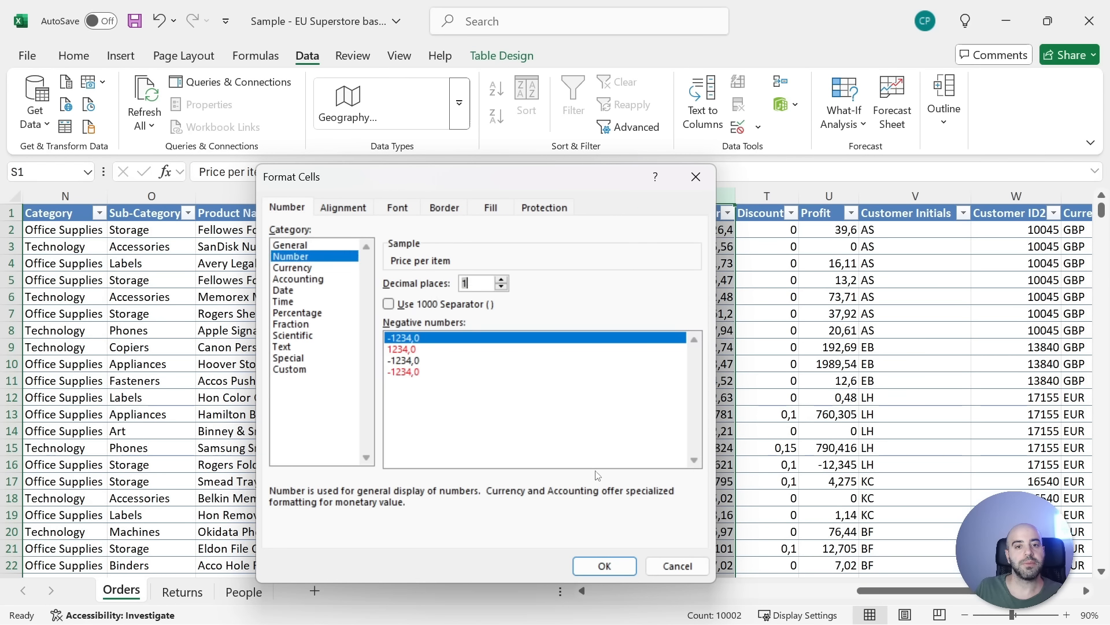
pyautogui.click(601, 565)
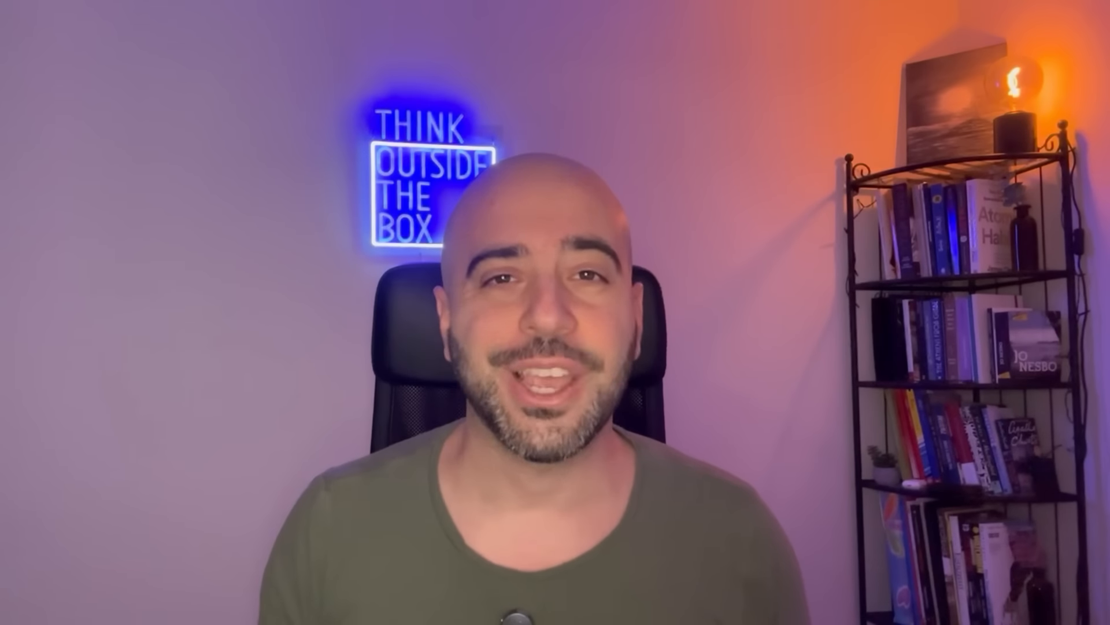